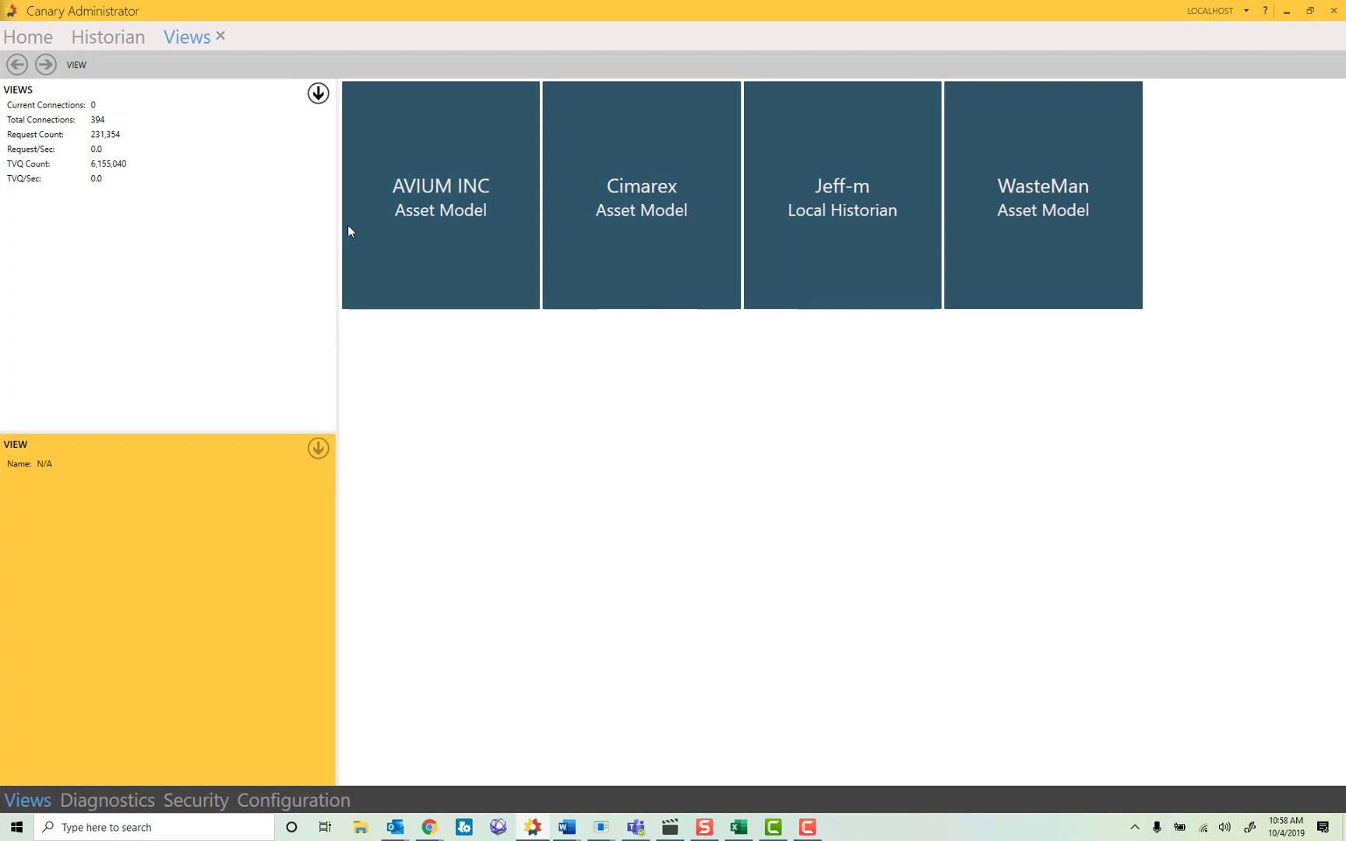
Step: Create an asset model named ASSETDEMO from the local historian view, using the dataset path Data Generation
click(320, 94)
click(232, 117)
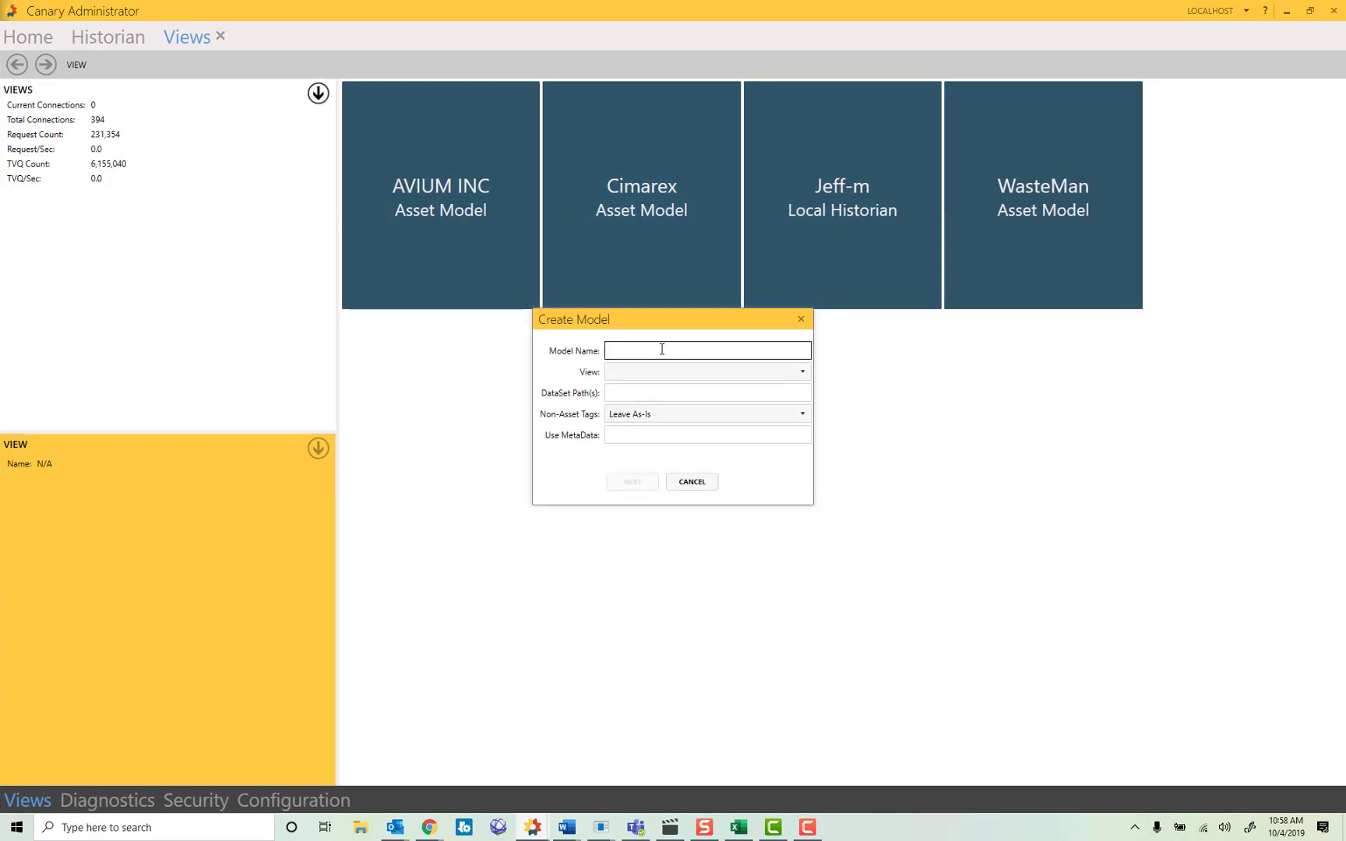
text(aSS)
key(Tab)
key(j)
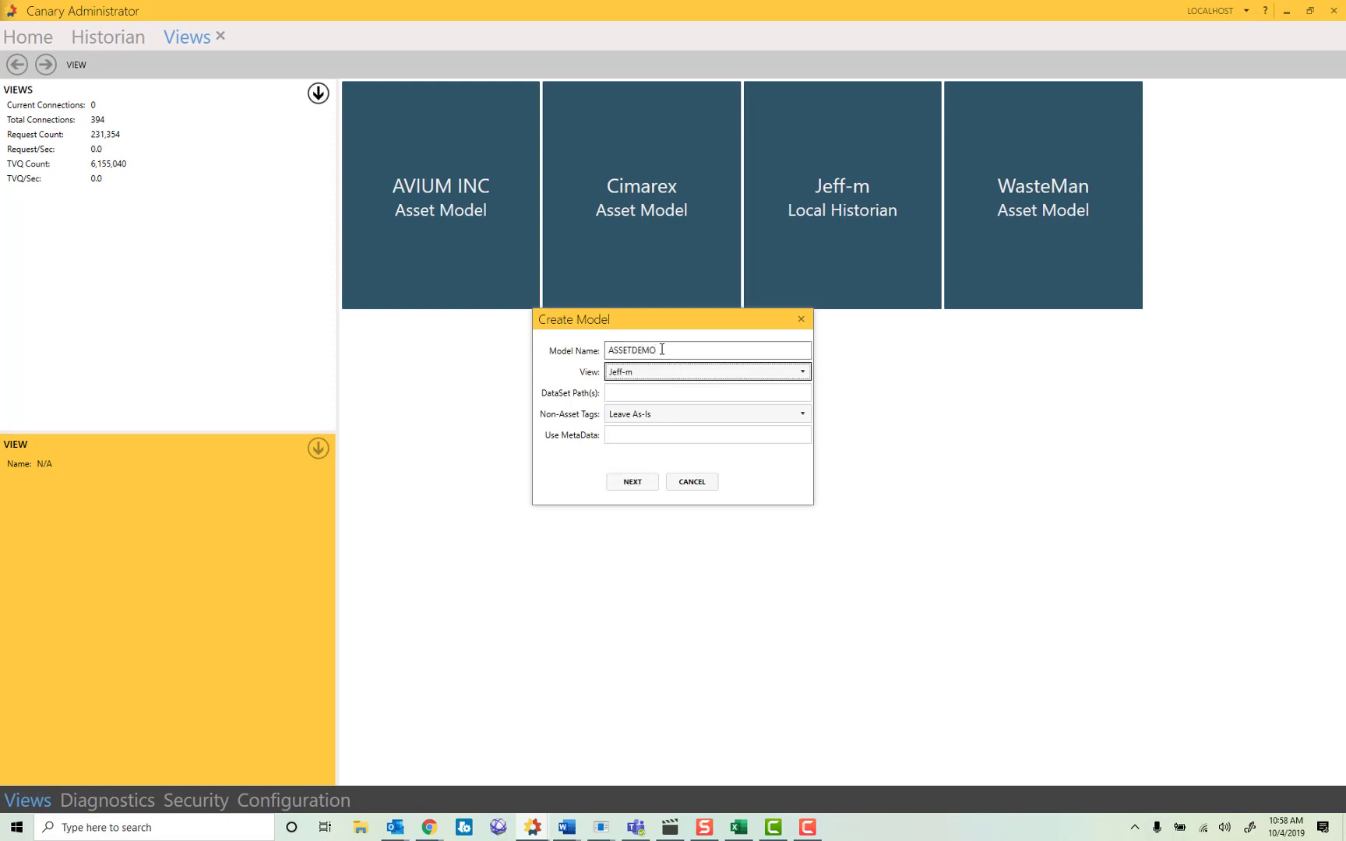
key(Tab)
key(Caps_Lock)
text(Data Generation)
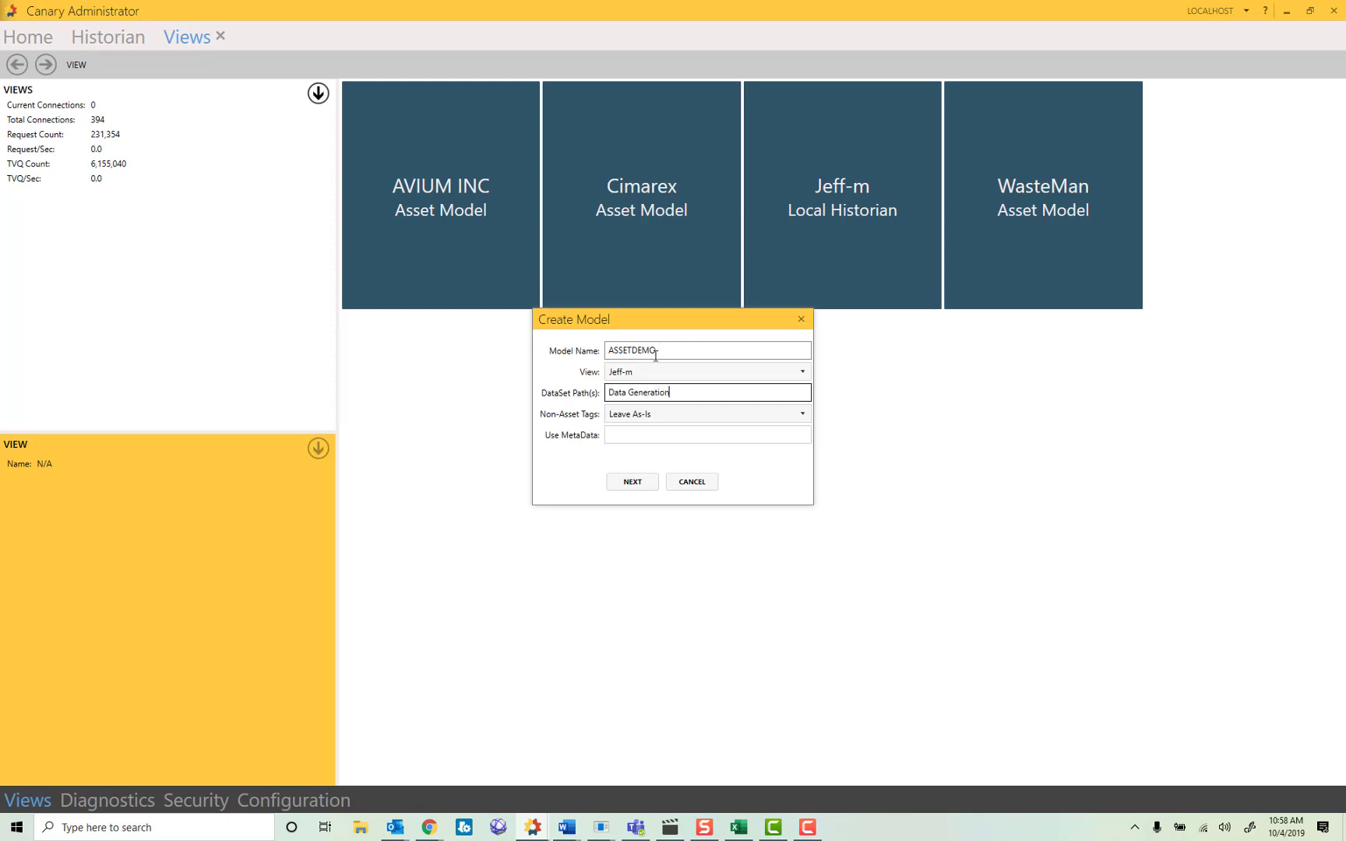
click(632, 483)
Step: List the unassigned tags and add a model rule matching (^.+?) (.+?) (.+) with the replacement $2_$3.$1
drag(599, 605, 625, 366)
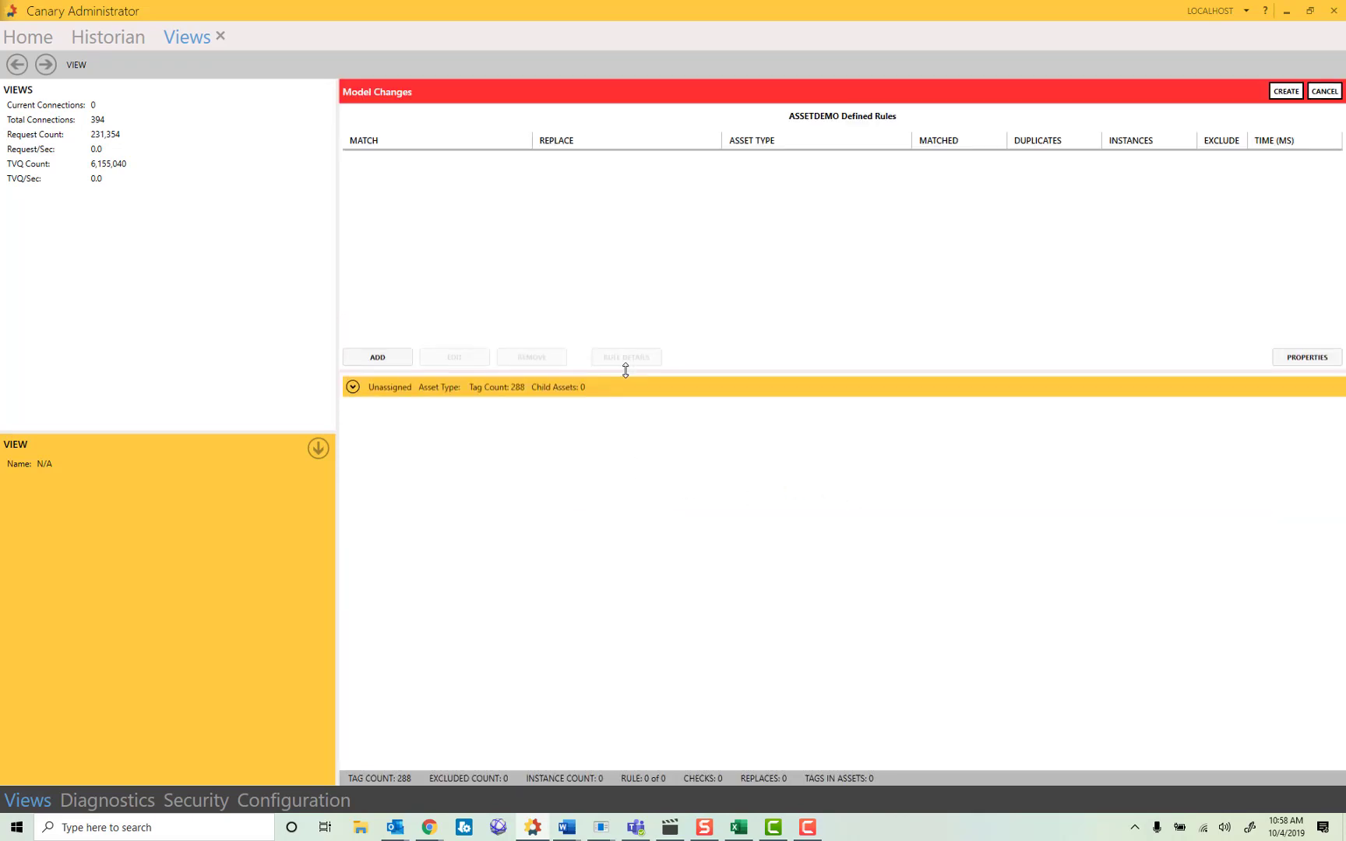
click(353, 384)
click(370, 357)
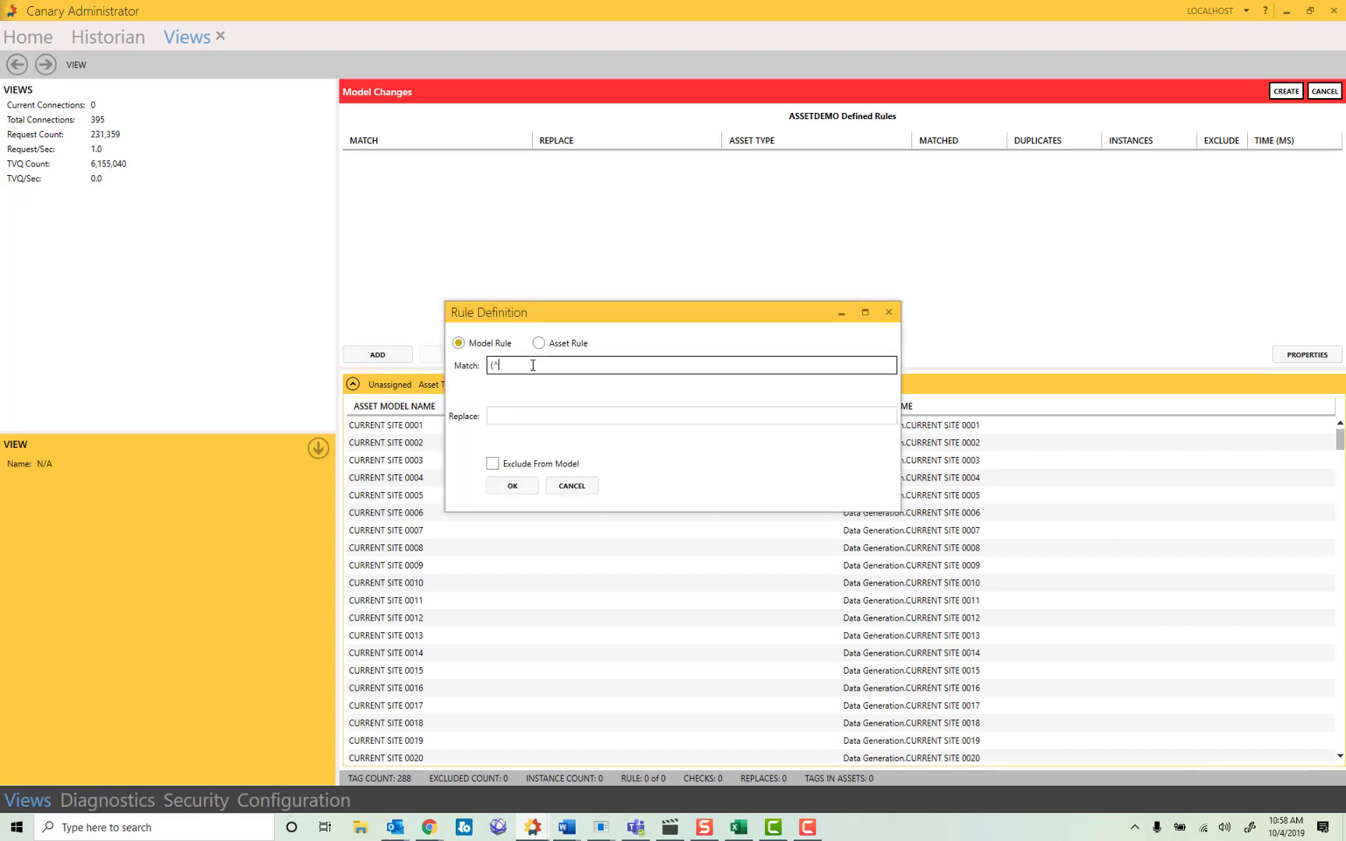
text((^.+?) (.+?)(.+))
key(Tab)
key(Caps_Lock)
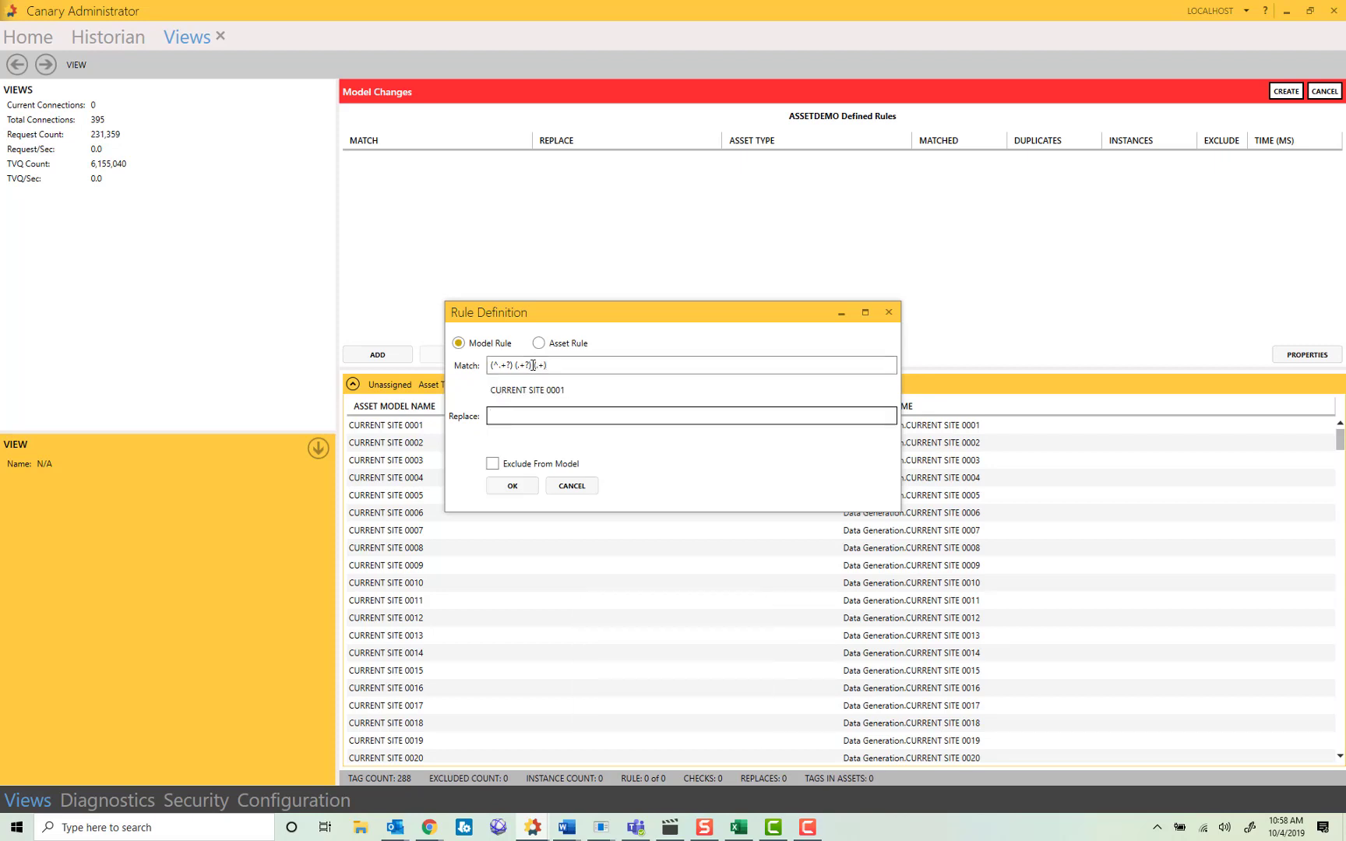
text($3.$1)
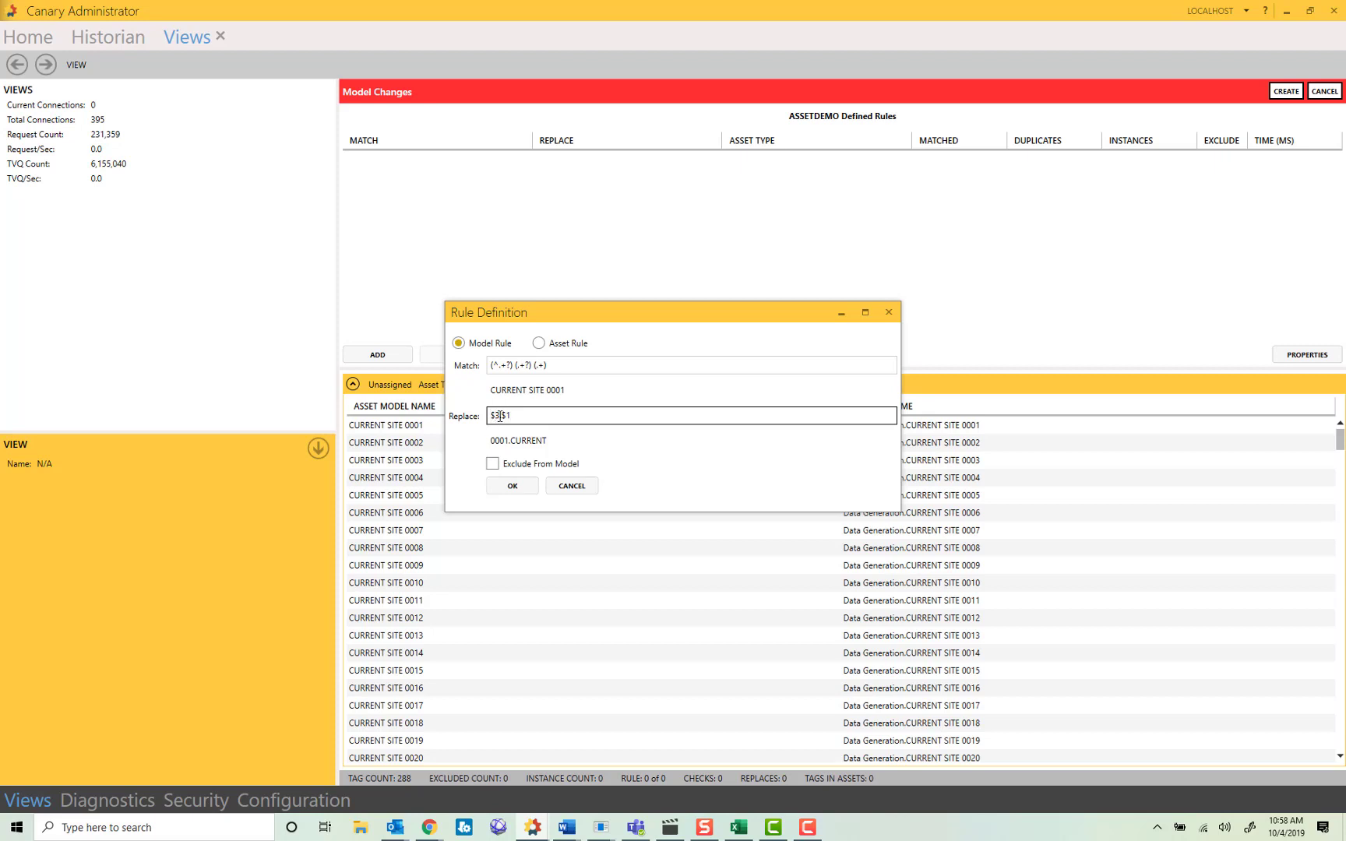
text($2_)
click(513, 485)
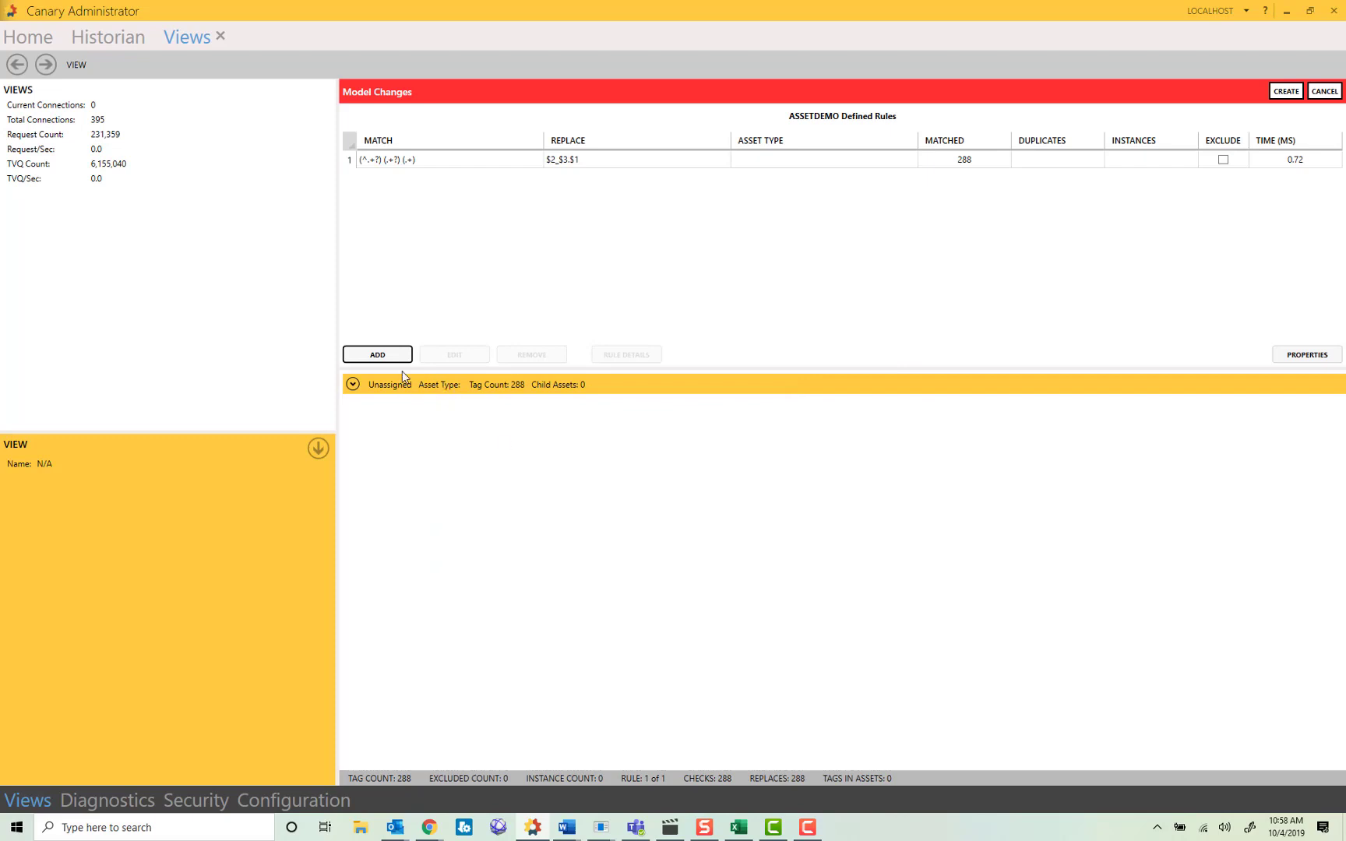
Step: Add an asset rule matching (^.+?)\. with the asset type Site
click(389, 356)
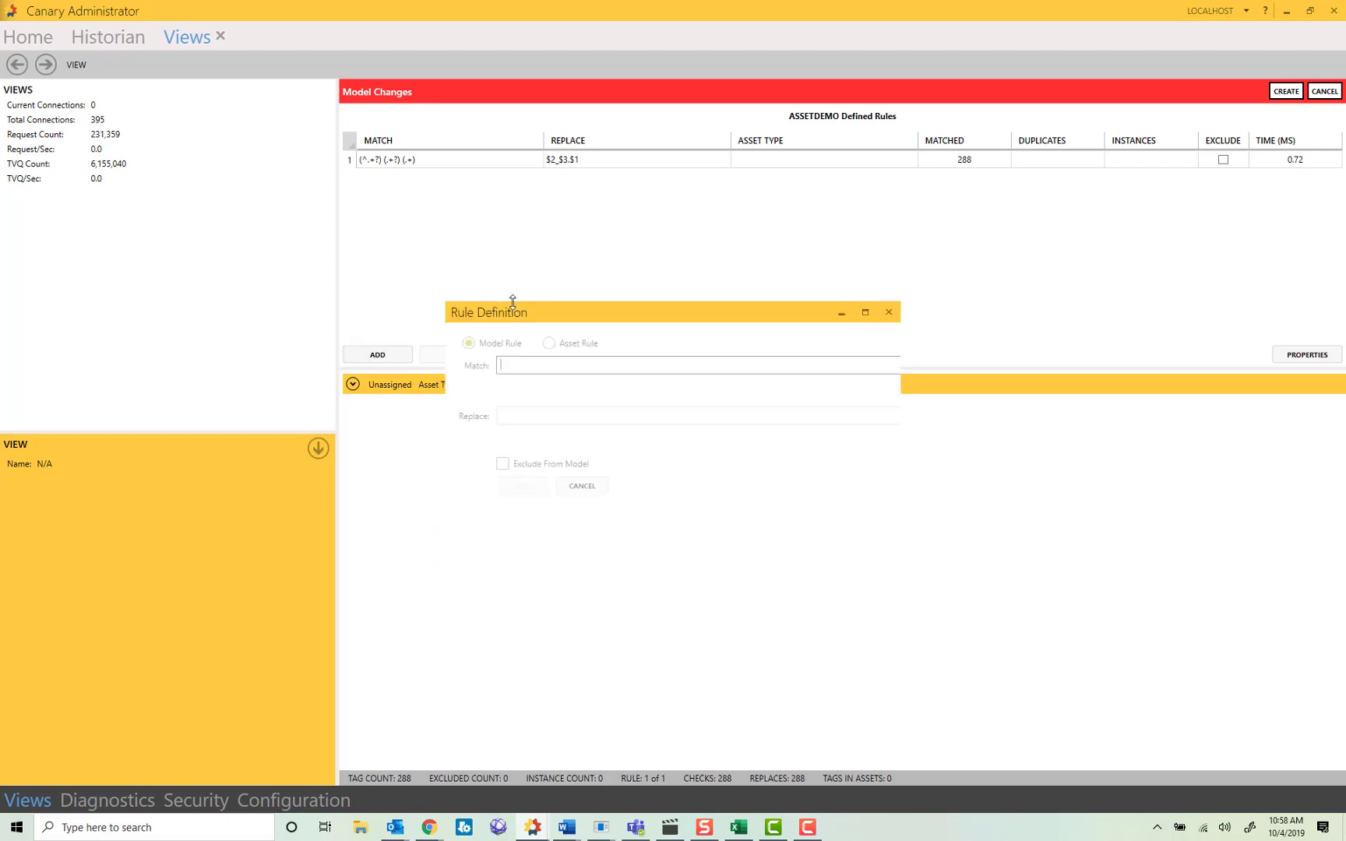
click(538, 344)
click(544, 362)
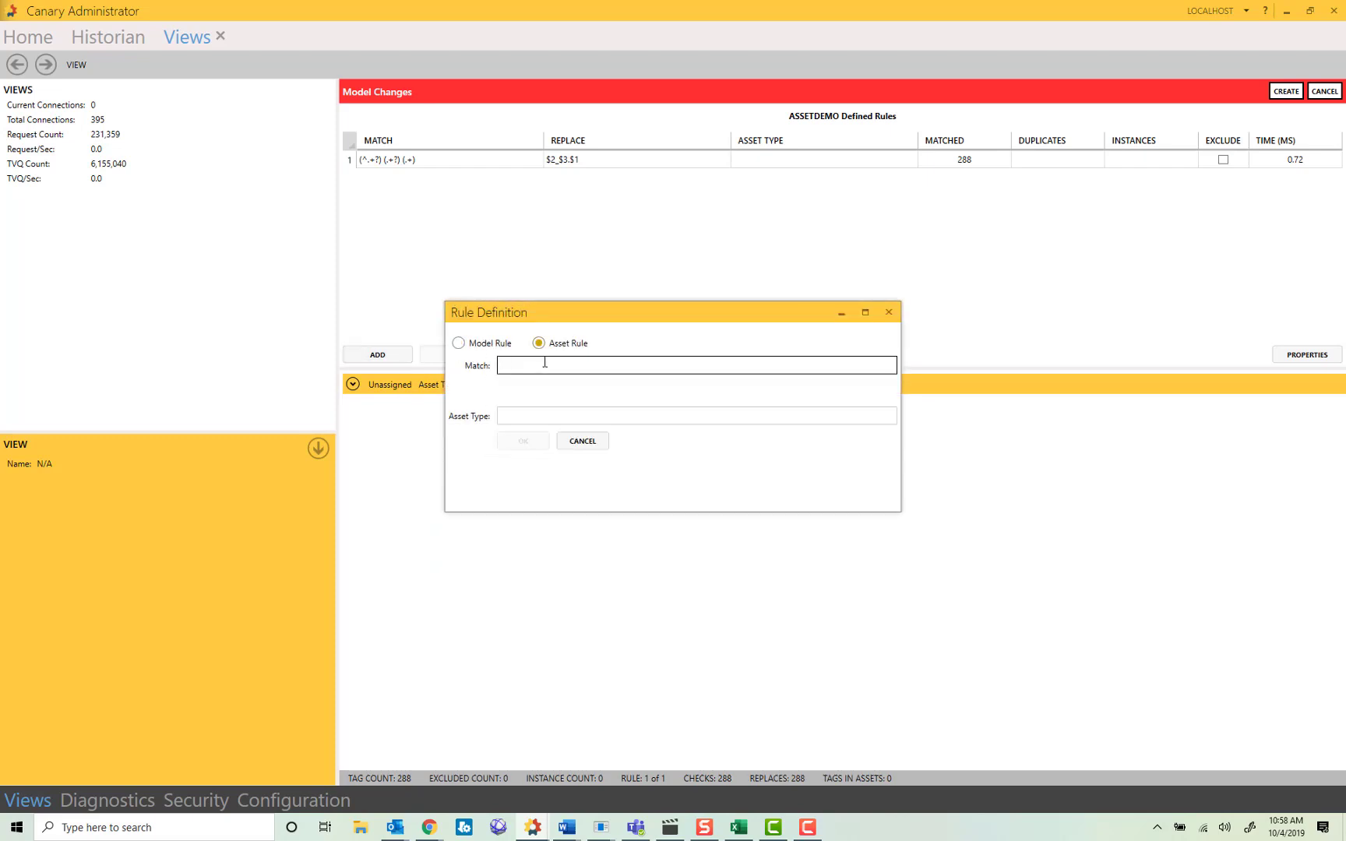
text((^.+?)\.)
key(Tab)
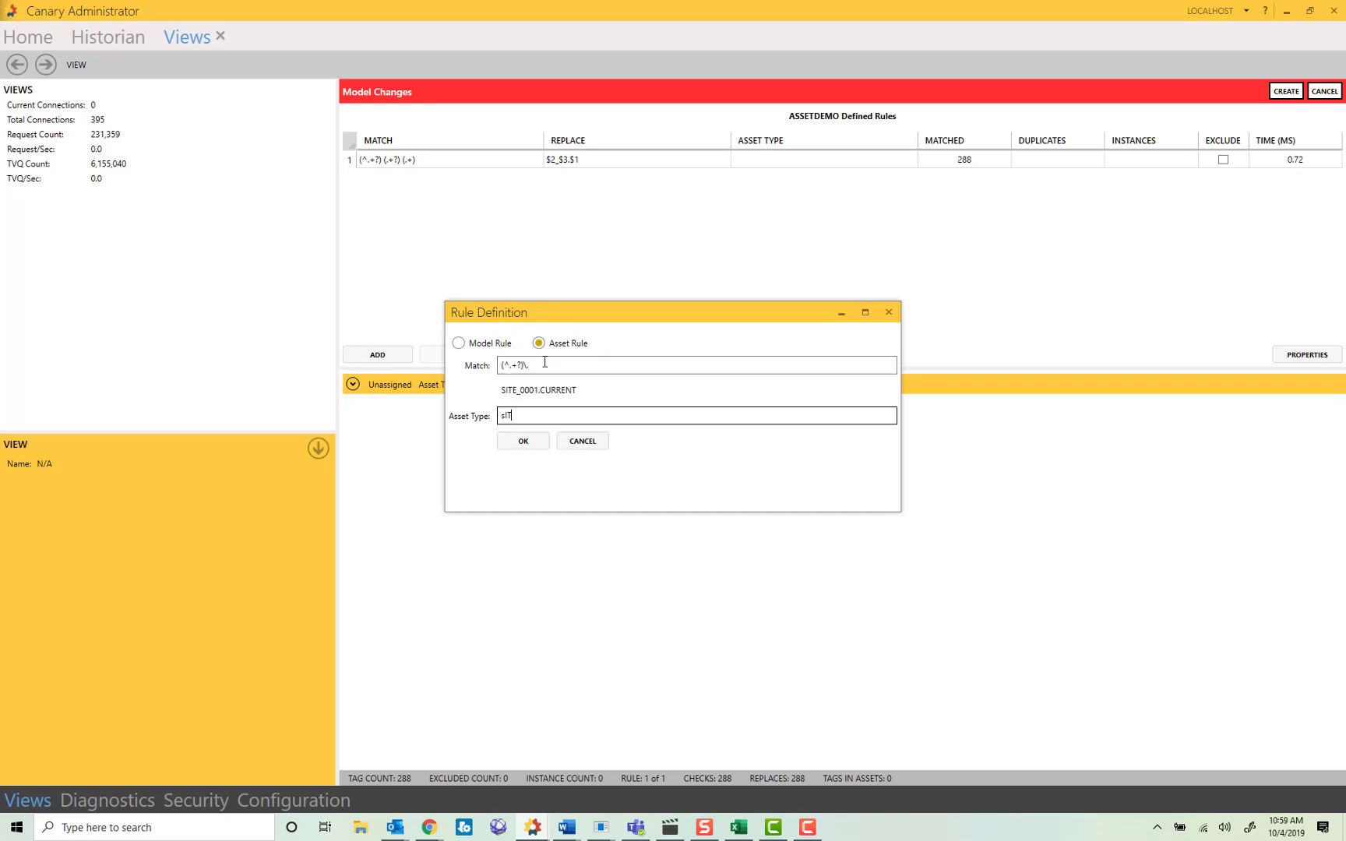
key(Caps_Lock)
text(Site)
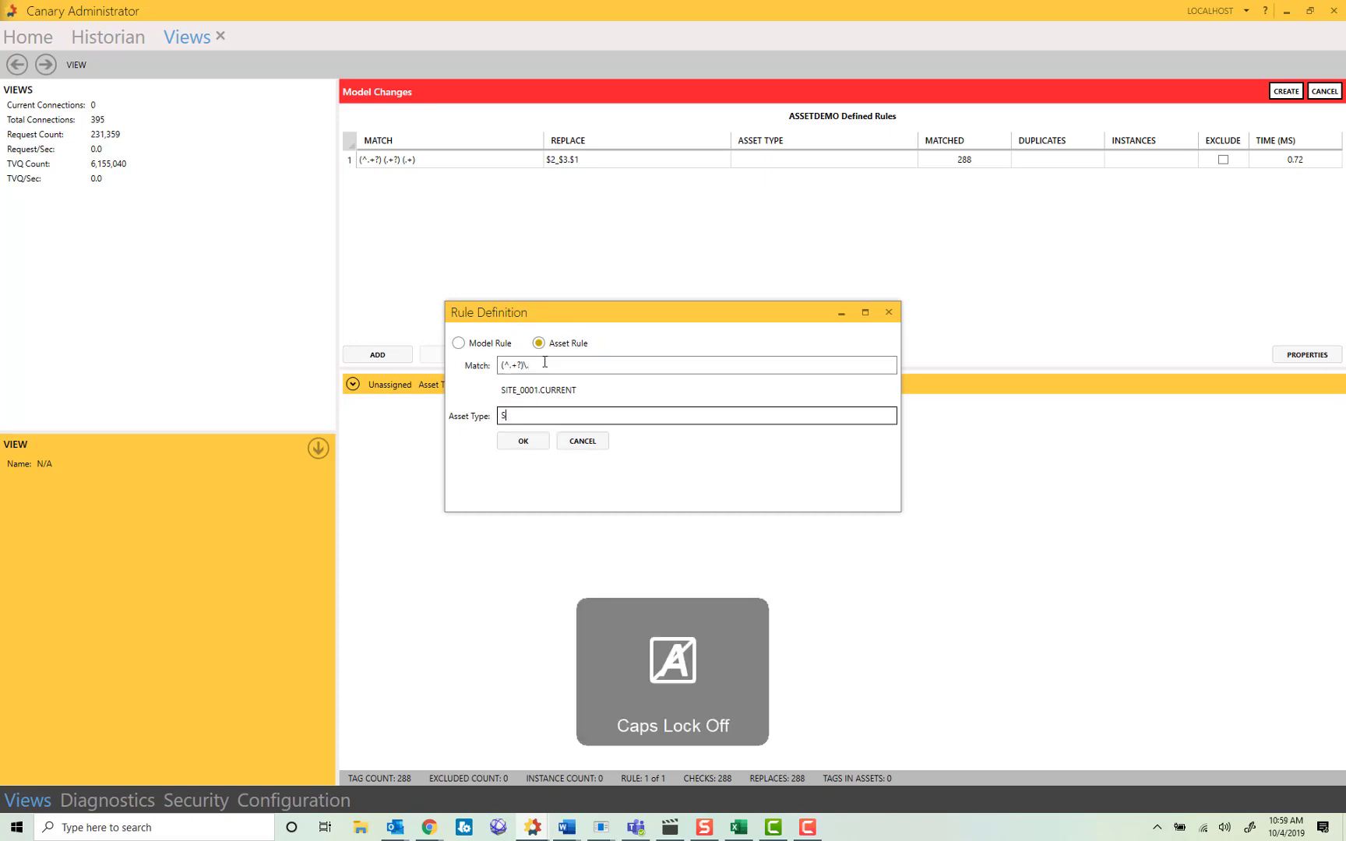
click(536, 448)
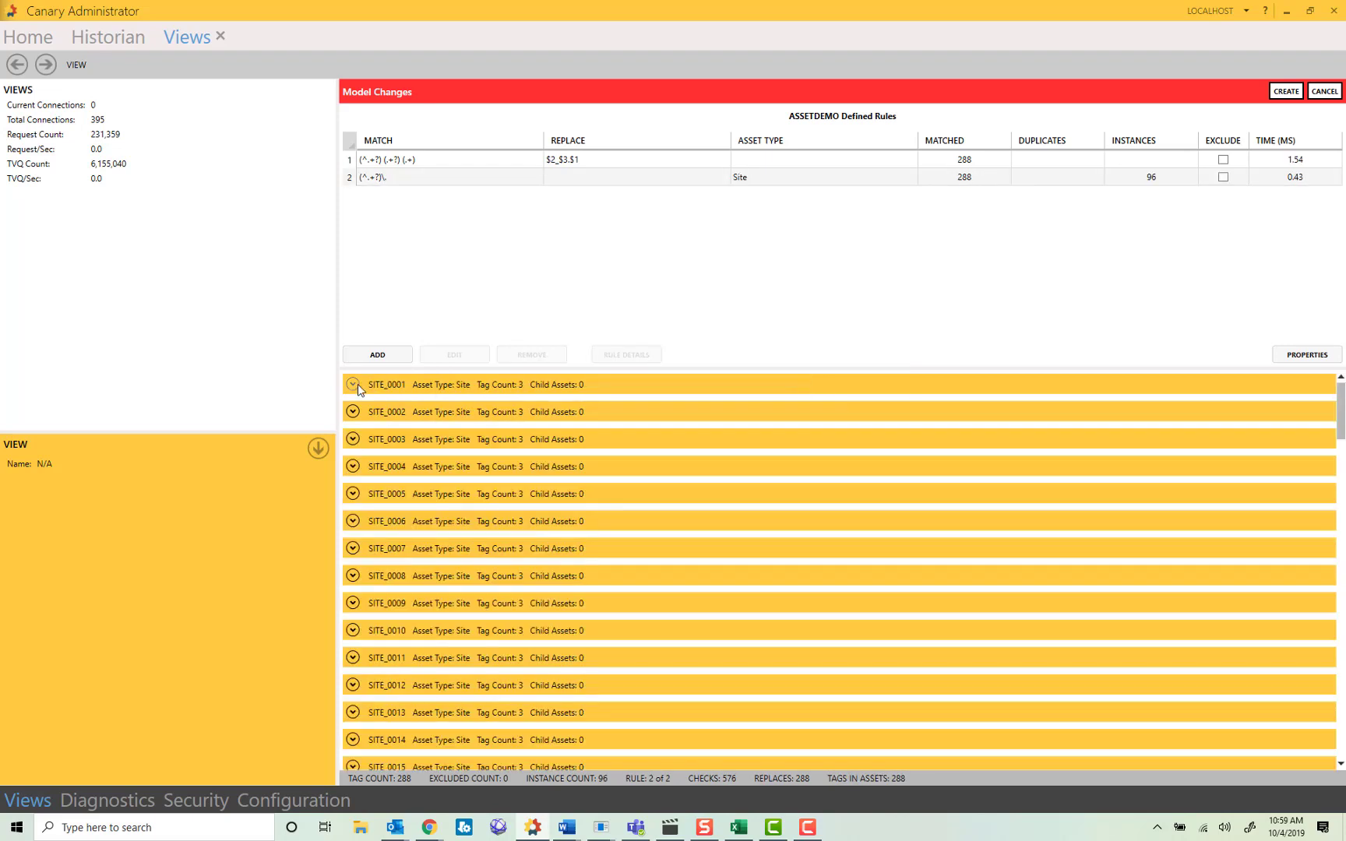
Step: Inspect the tags under SITE_0001 and create the ASSETDEMO model
click(353, 384)
click(354, 386)
click(1287, 91)
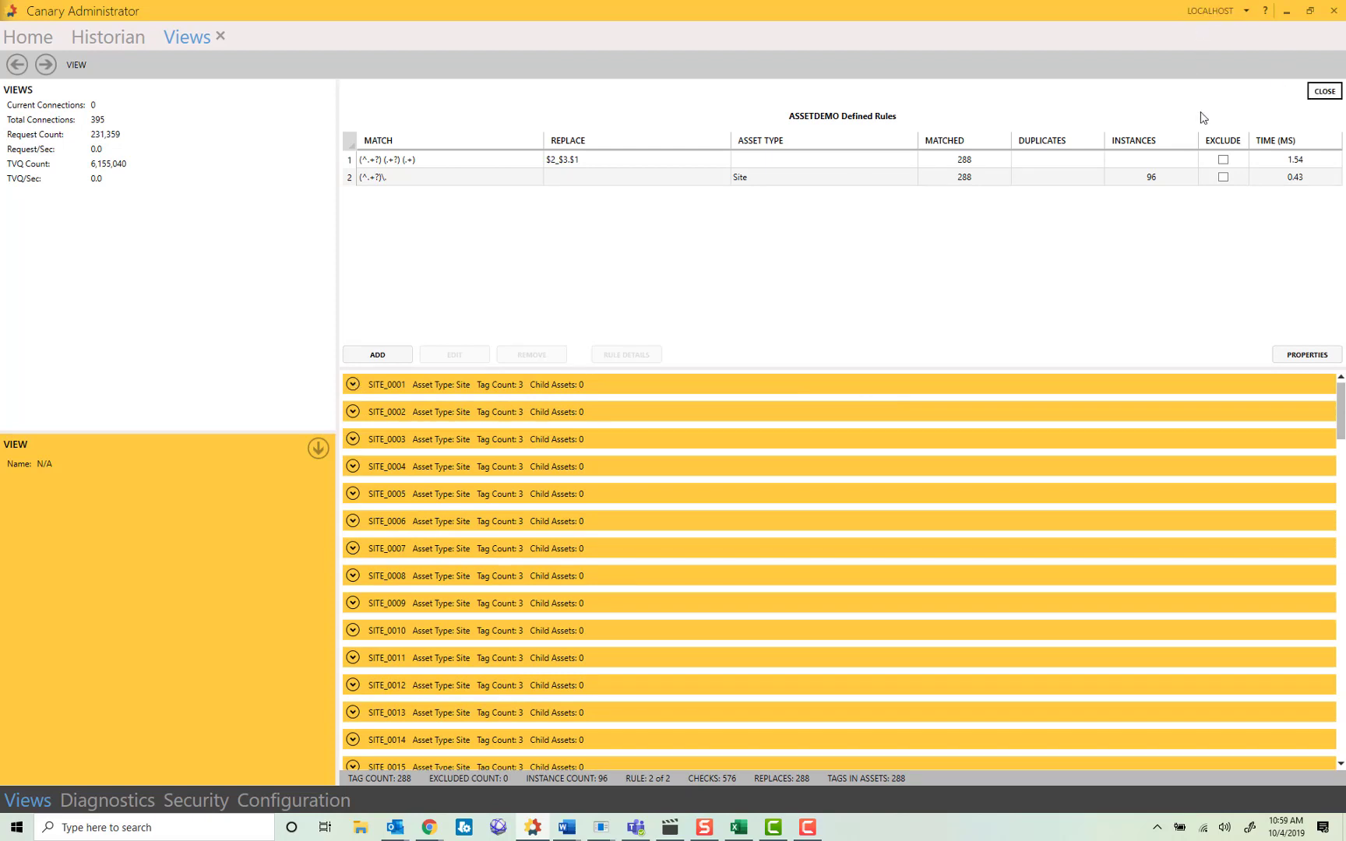
Step: Switch to Chrome, load Axiom at localhost and start a new application
mouse_move(430, 827)
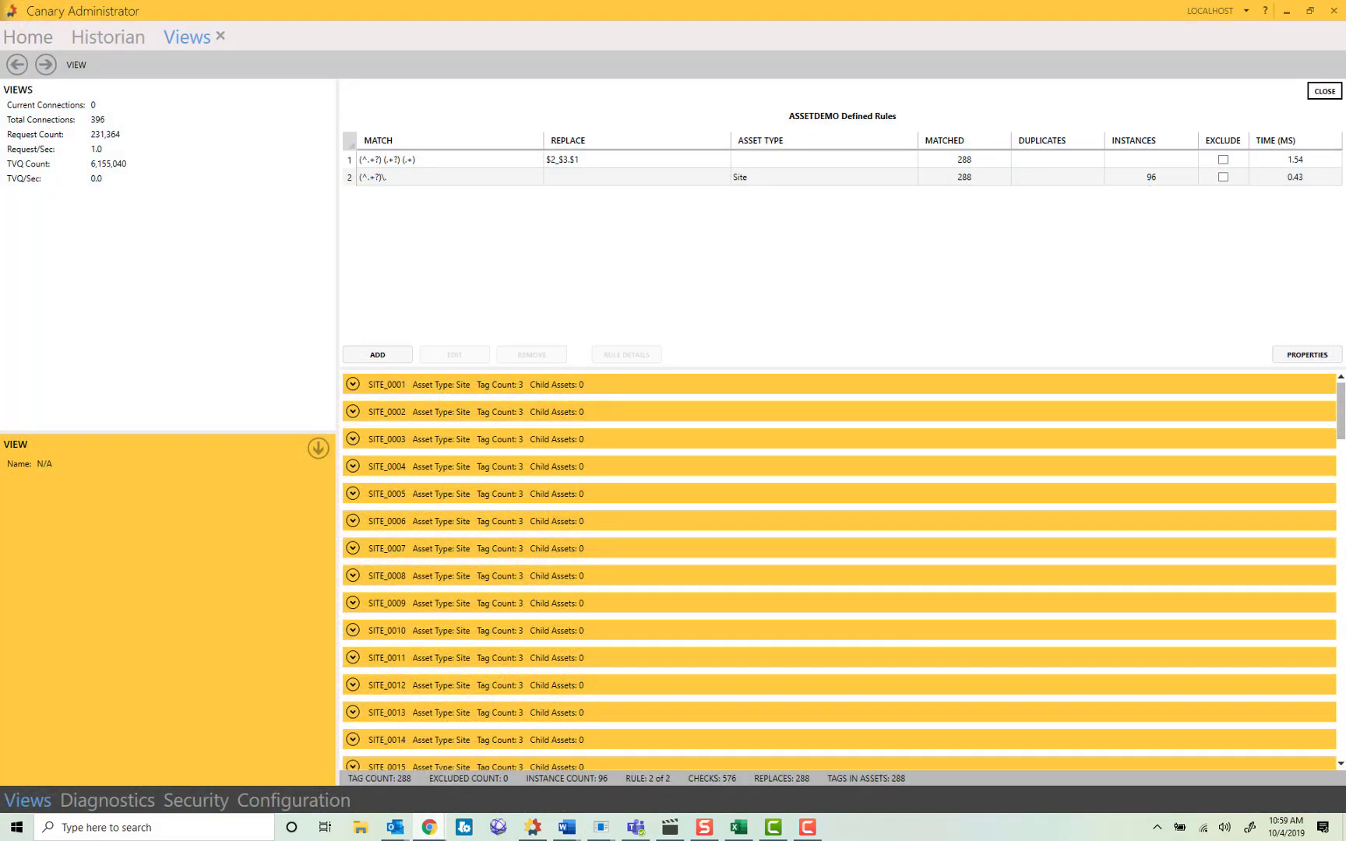
drag(1345, 94, 310, 0)
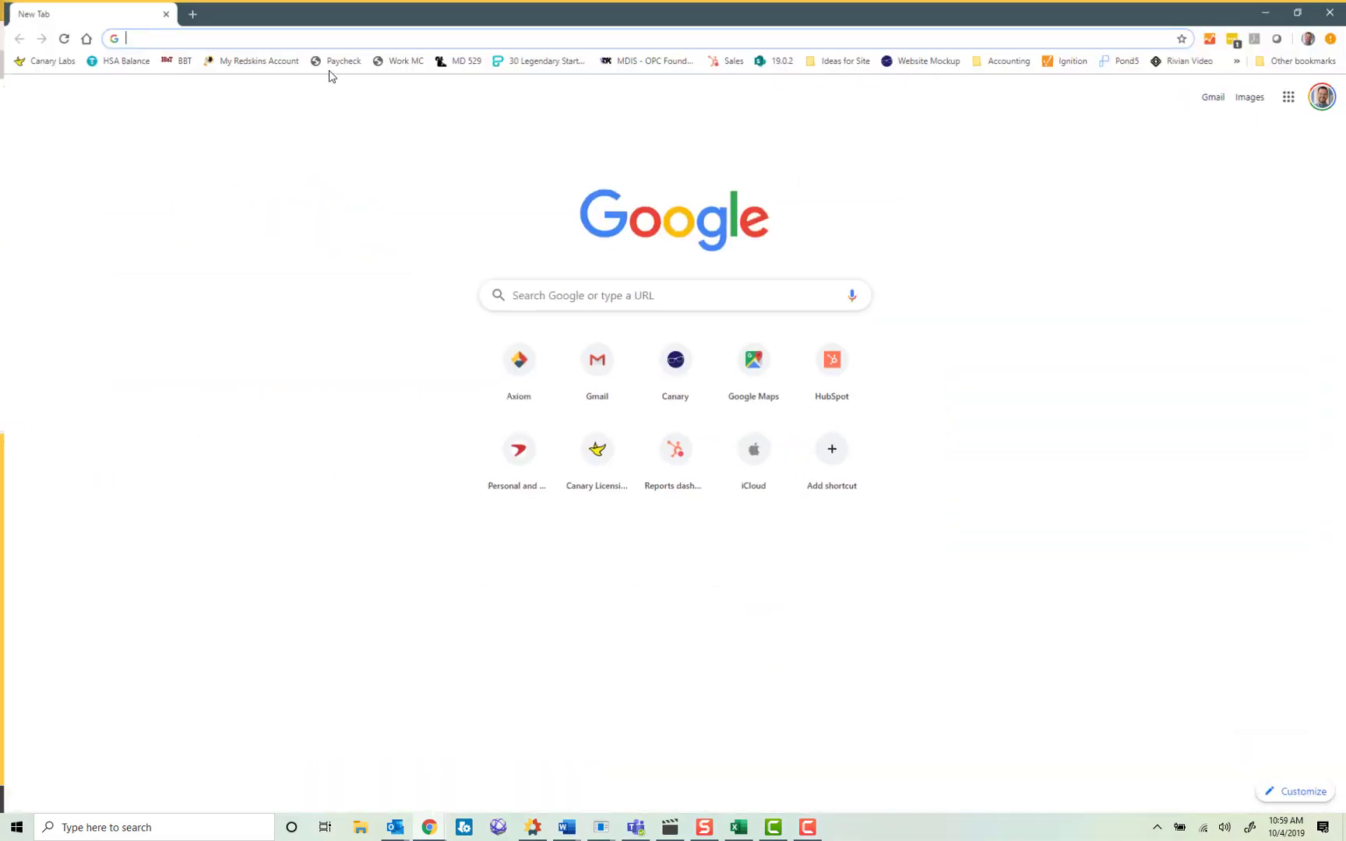
click(327, 35)
text(localhost)
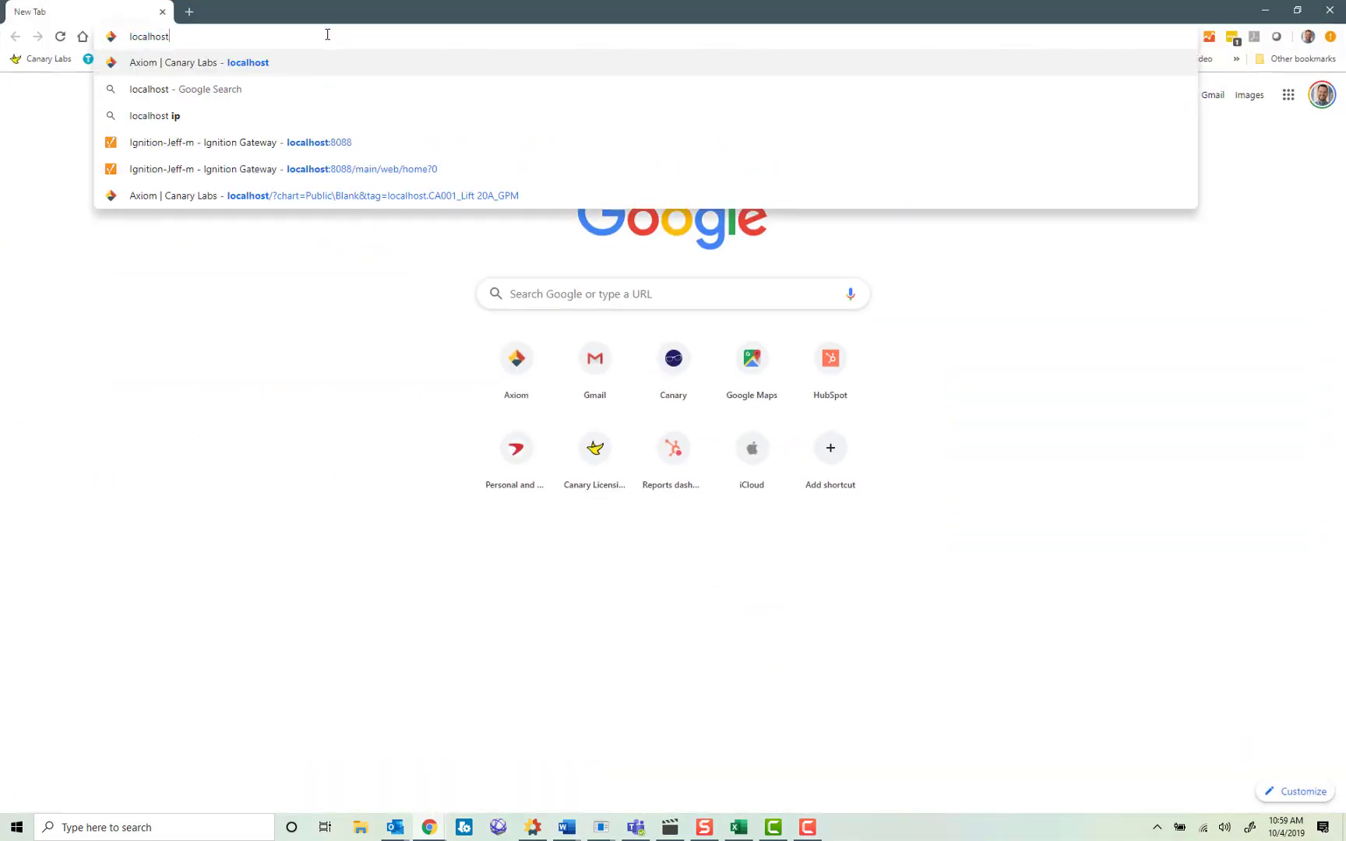
key(Return)
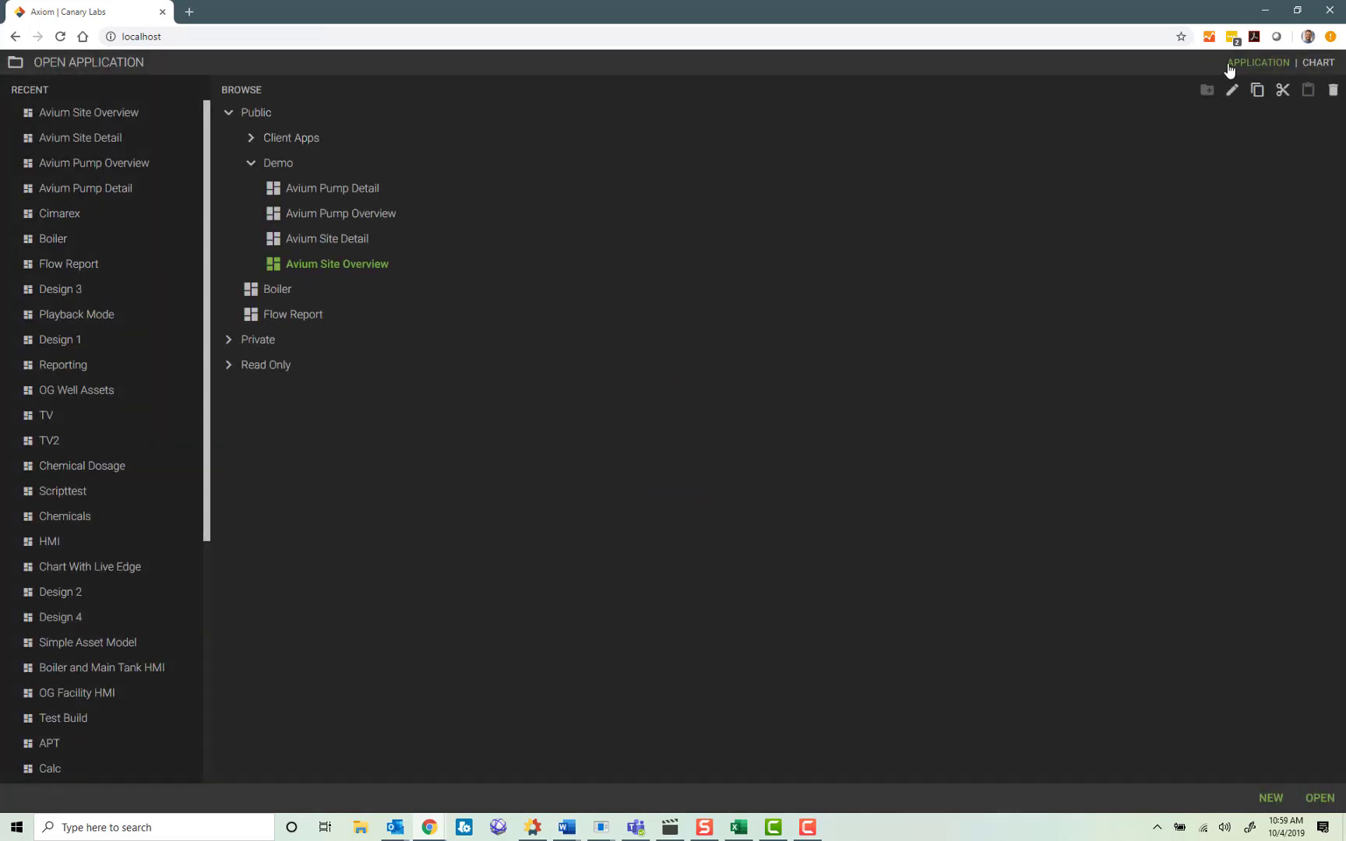
click(1262, 791)
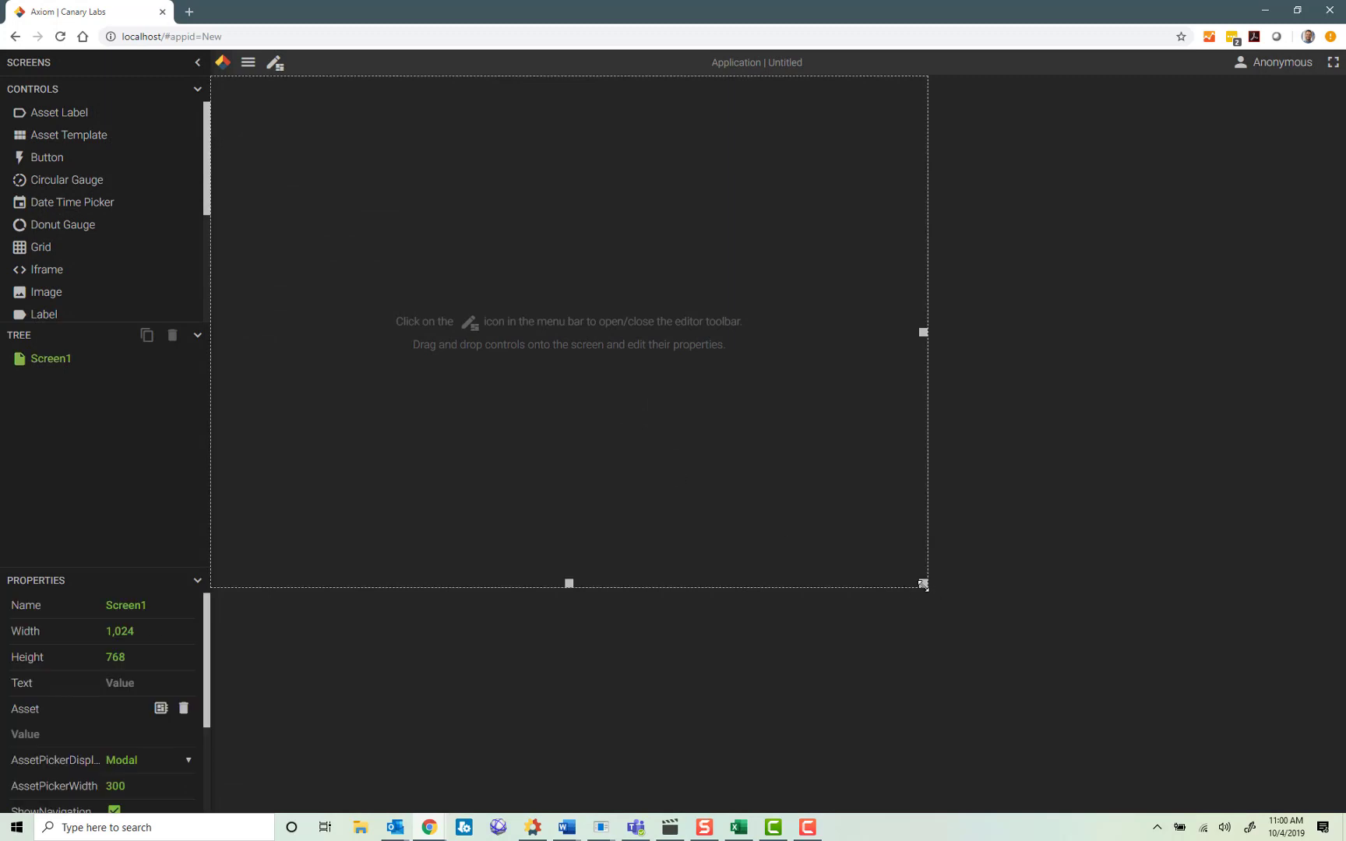
Step: Enlarge the screen to about 1,614 × 1,080 and place an Asset Template filling it, about 1,596 × 1,026 at X 12, Y 12
drag(923, 584, 1340, 811)
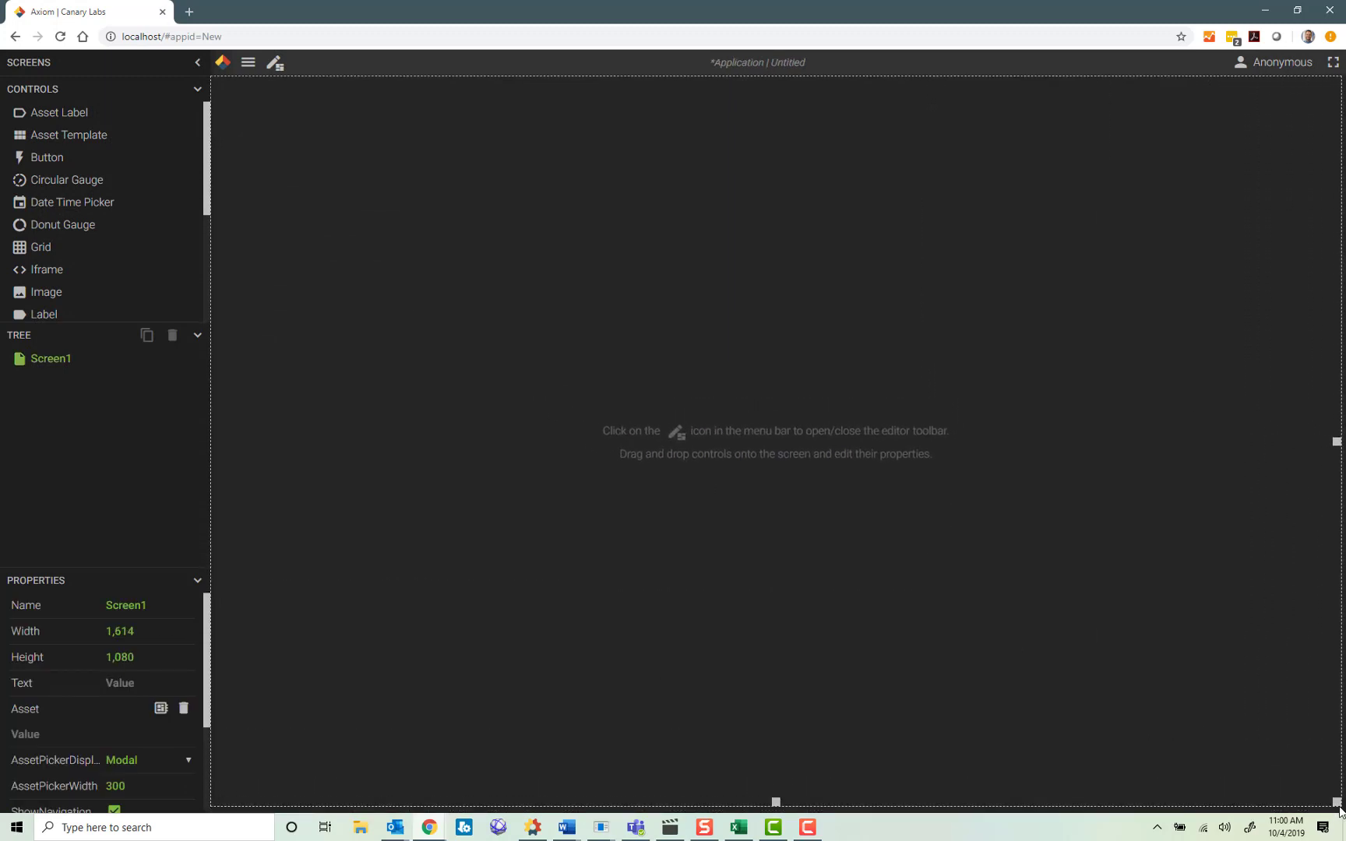
drag(70, 134, 667, 382)
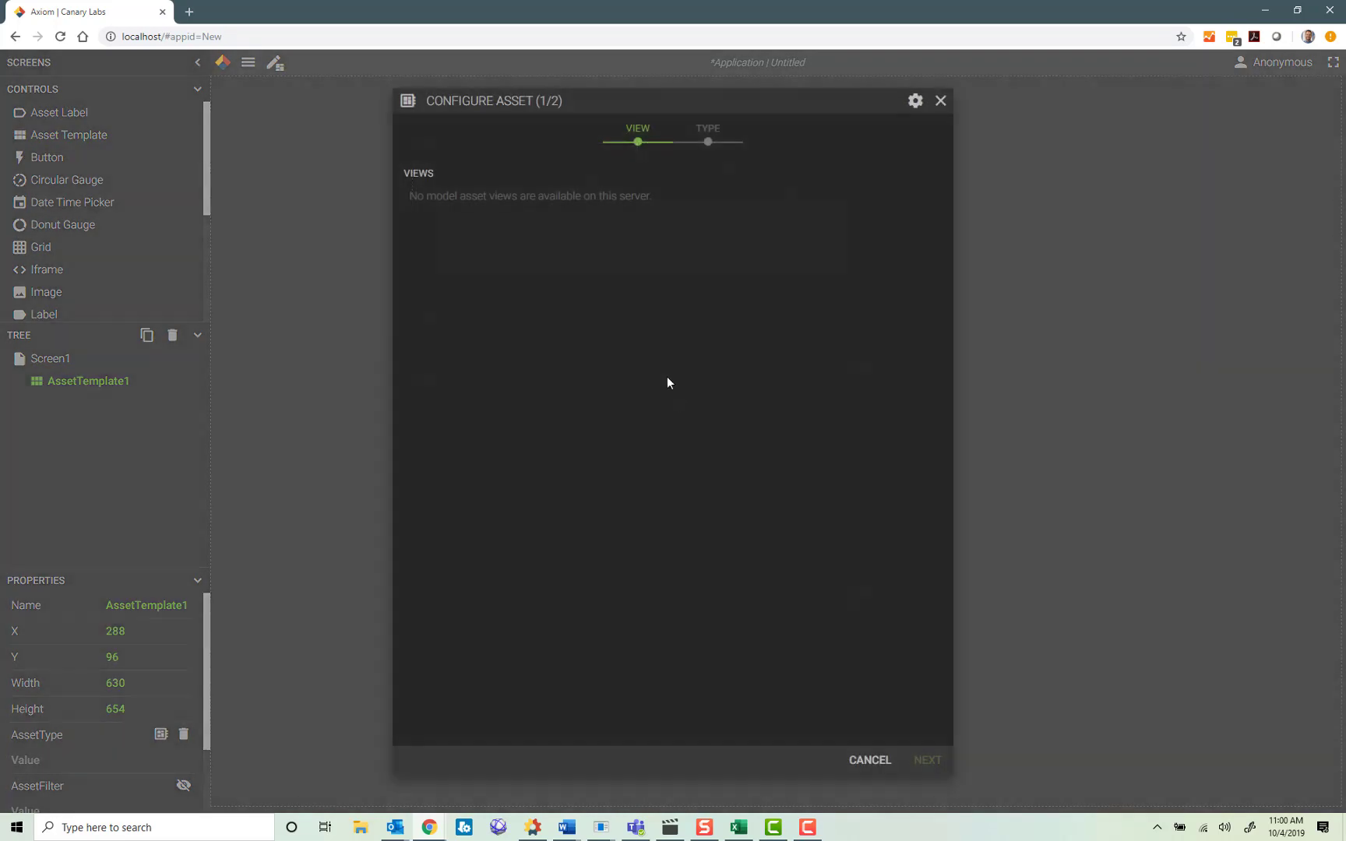
click(870, 760)
drag(664, 418, 471, 358)
drag(657, 539, 1334, 800)
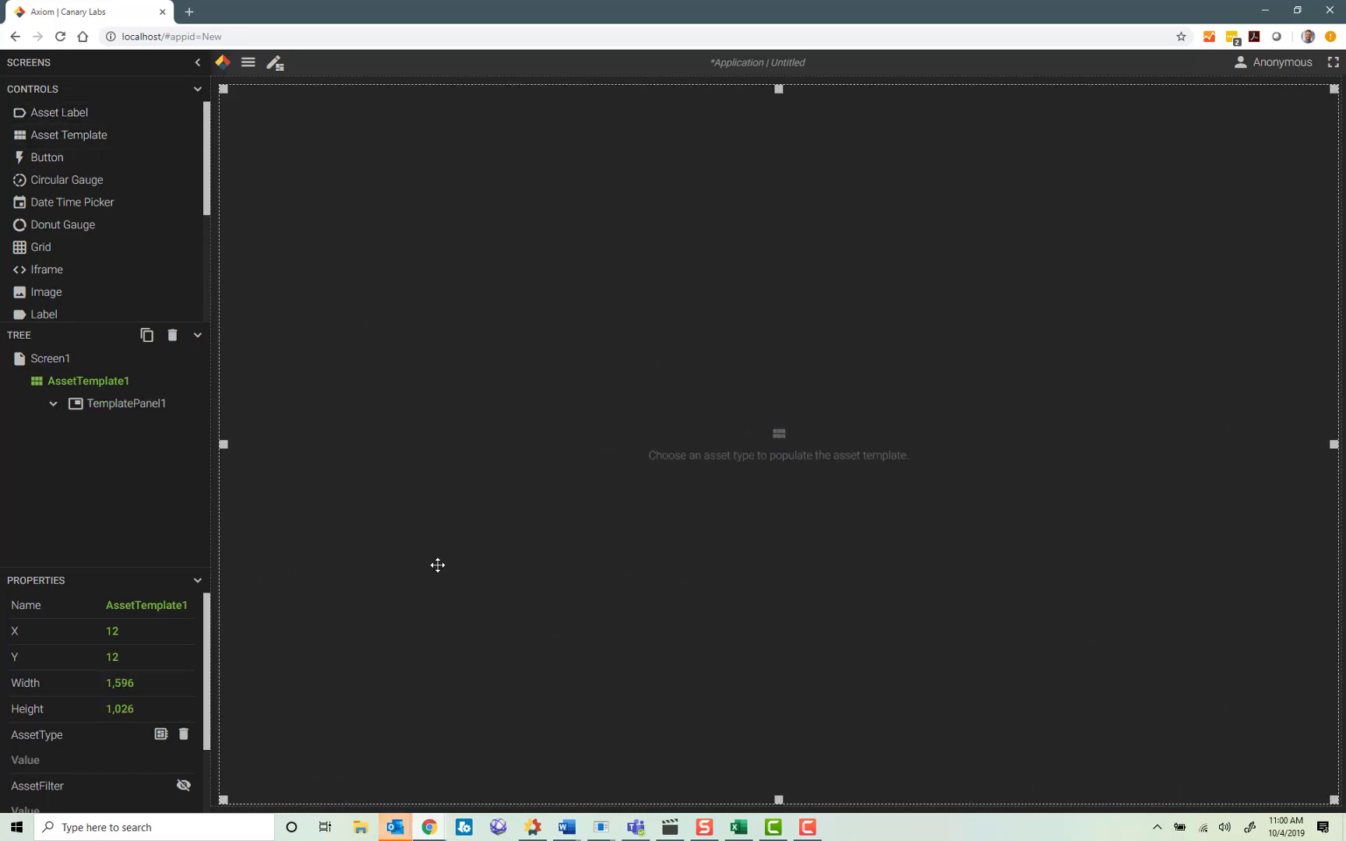
Step: Set the asset template's type to Site from the ASSETDEMO view on the localhost server
click(161, 734)
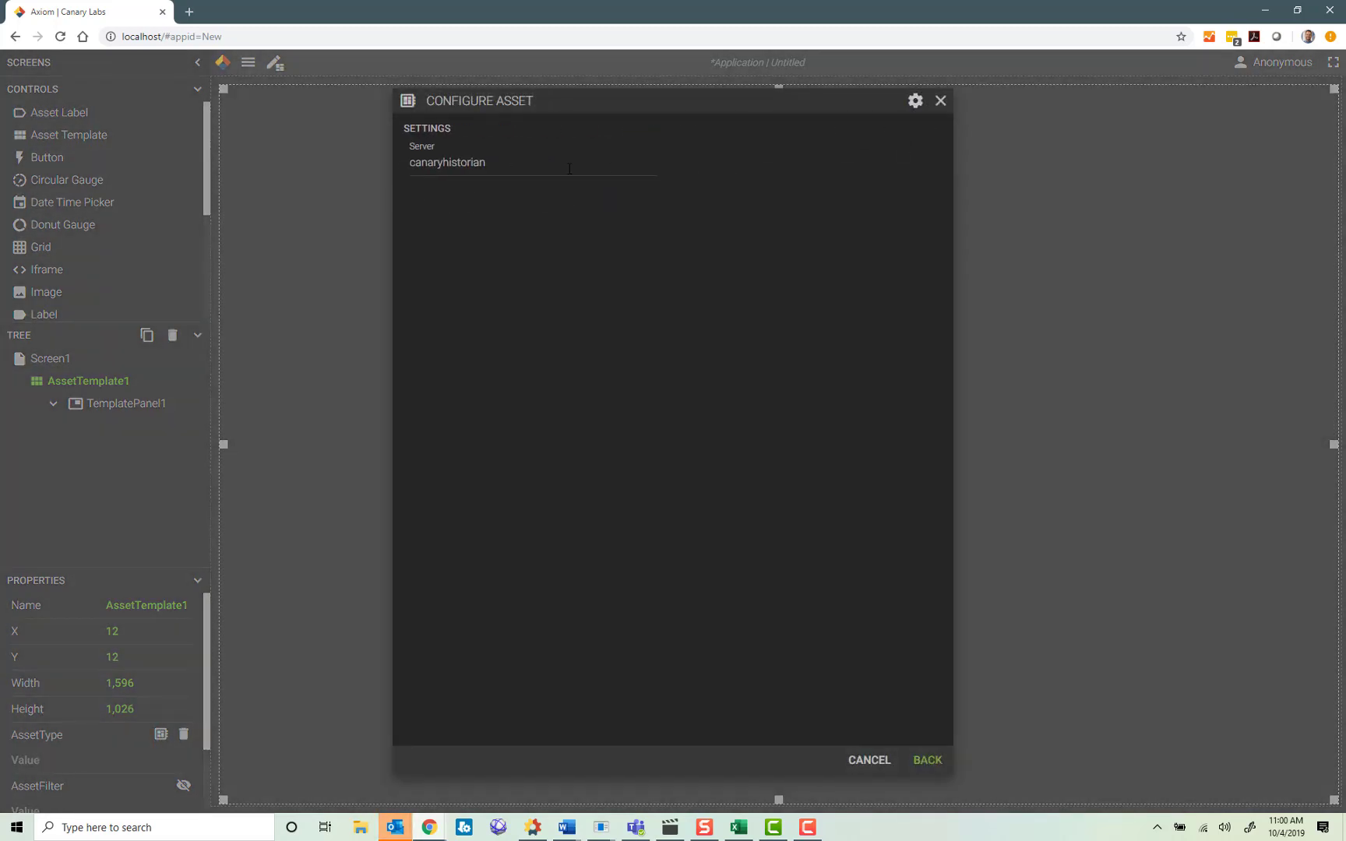
drag(499, 163, 321, 181)
text(localhost)
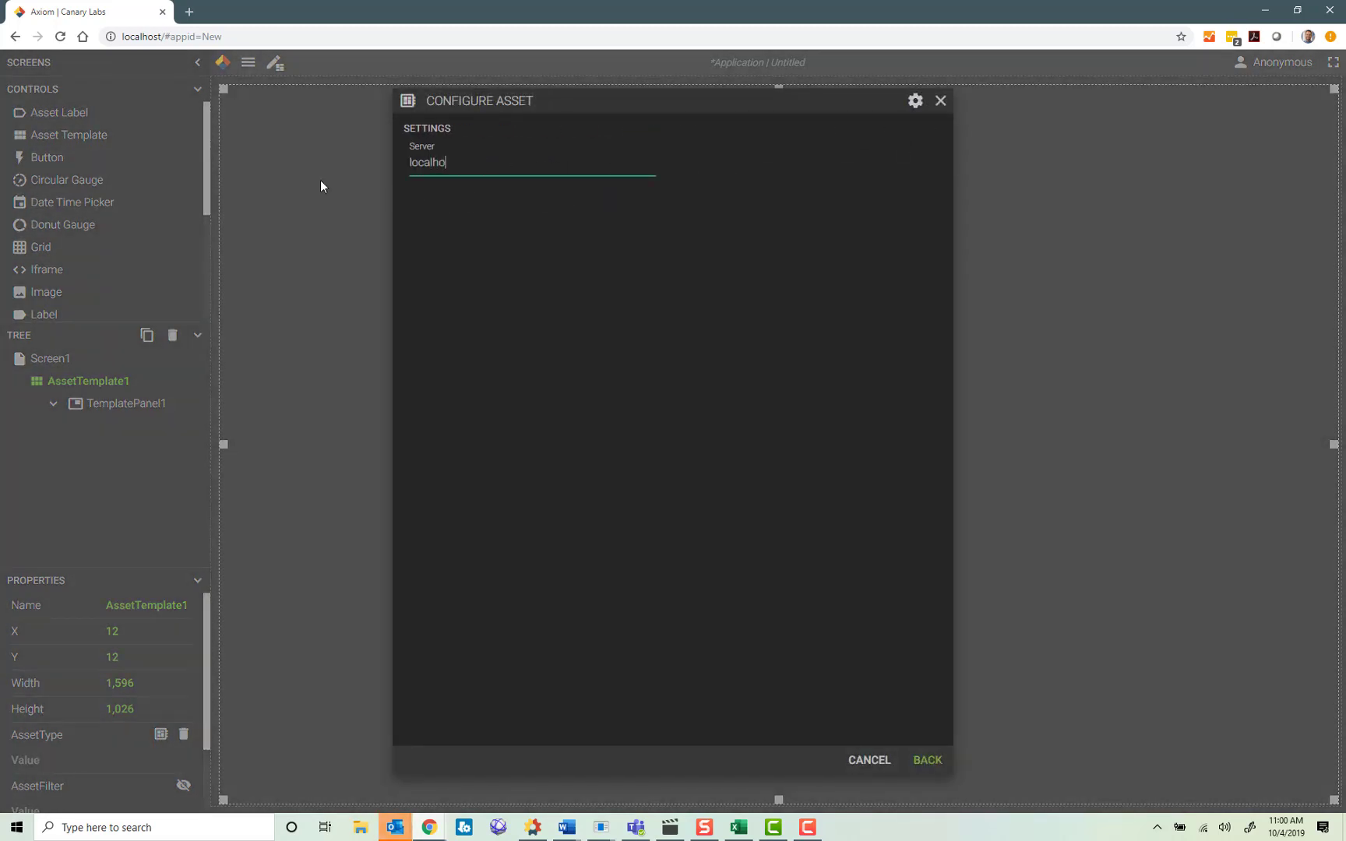
click(927, 761)
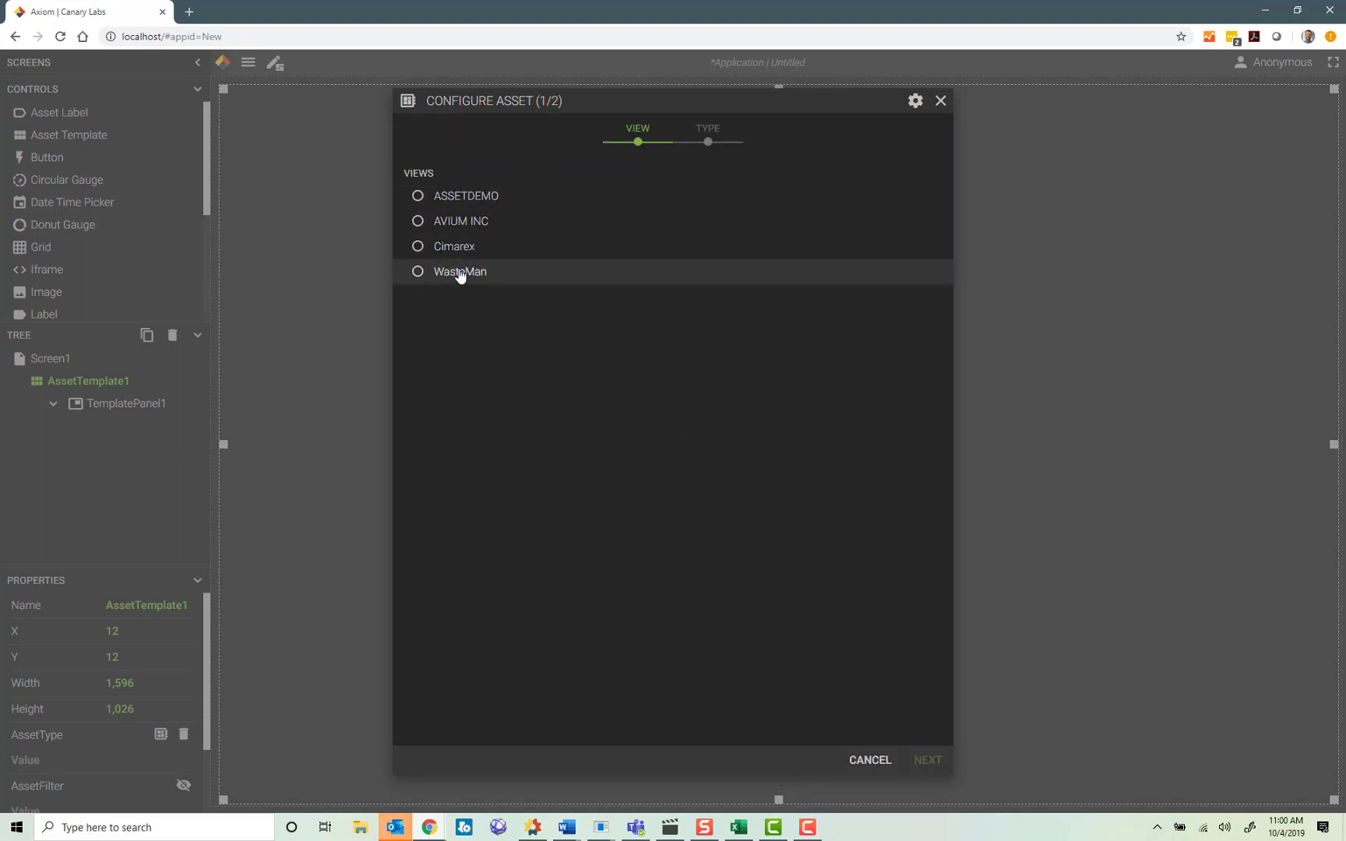
click(457, 198)
click(938, 763)
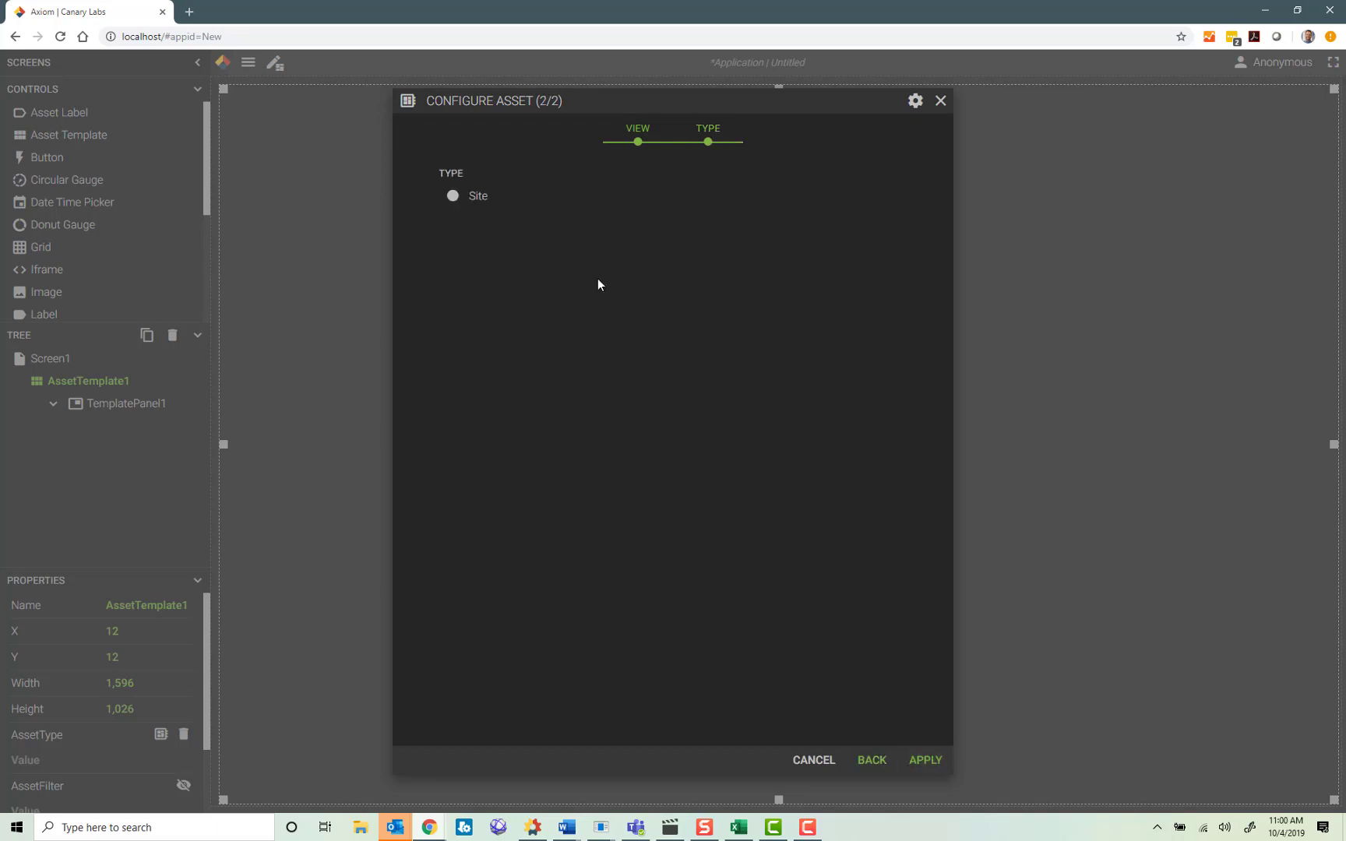
click(923, 762)
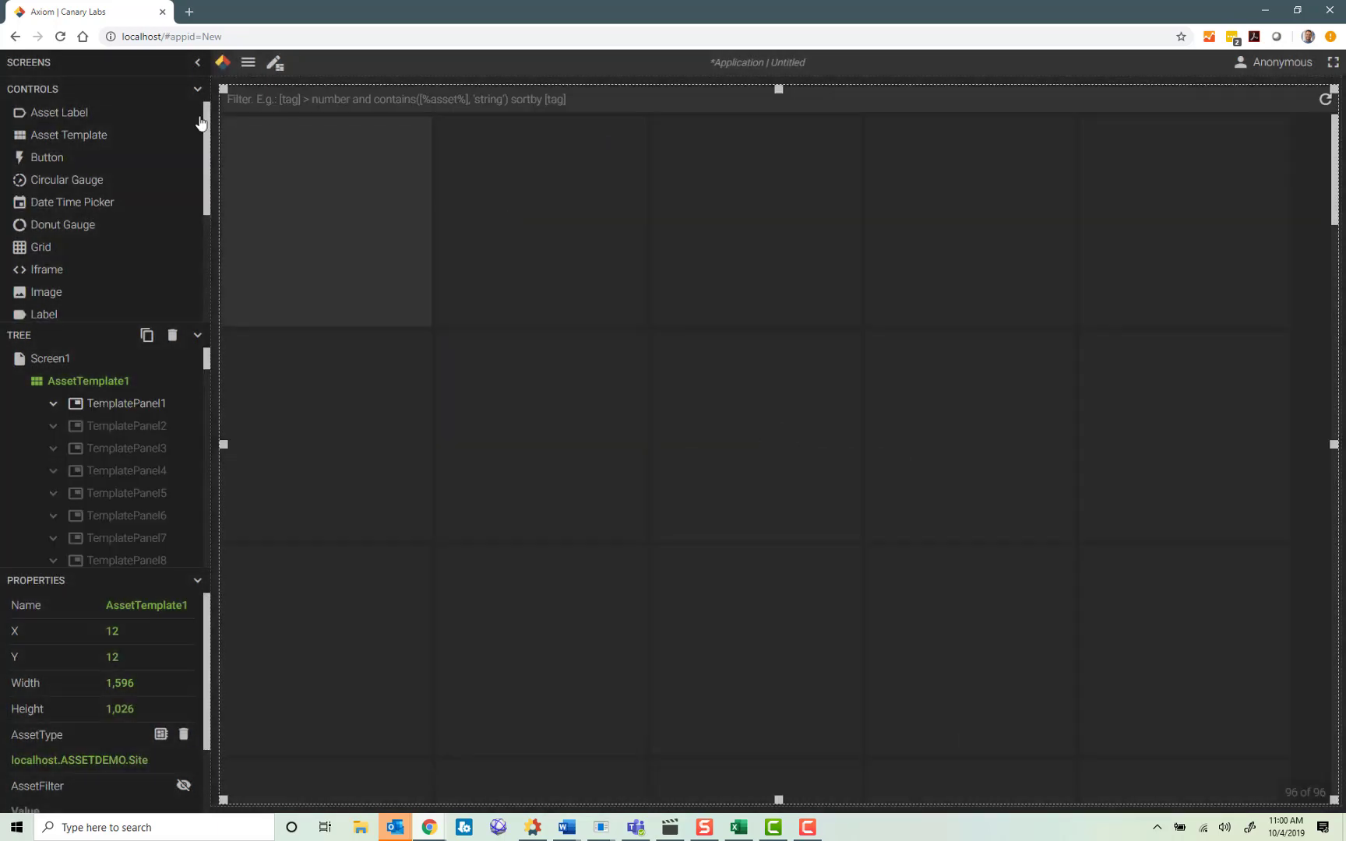
Step: Add an Asset Label at about X 12, Y 6 and a 162 × 132 Donut Gauge at about X 120, Y 12 in the first template panel
drag(49, 117, 306, 141)
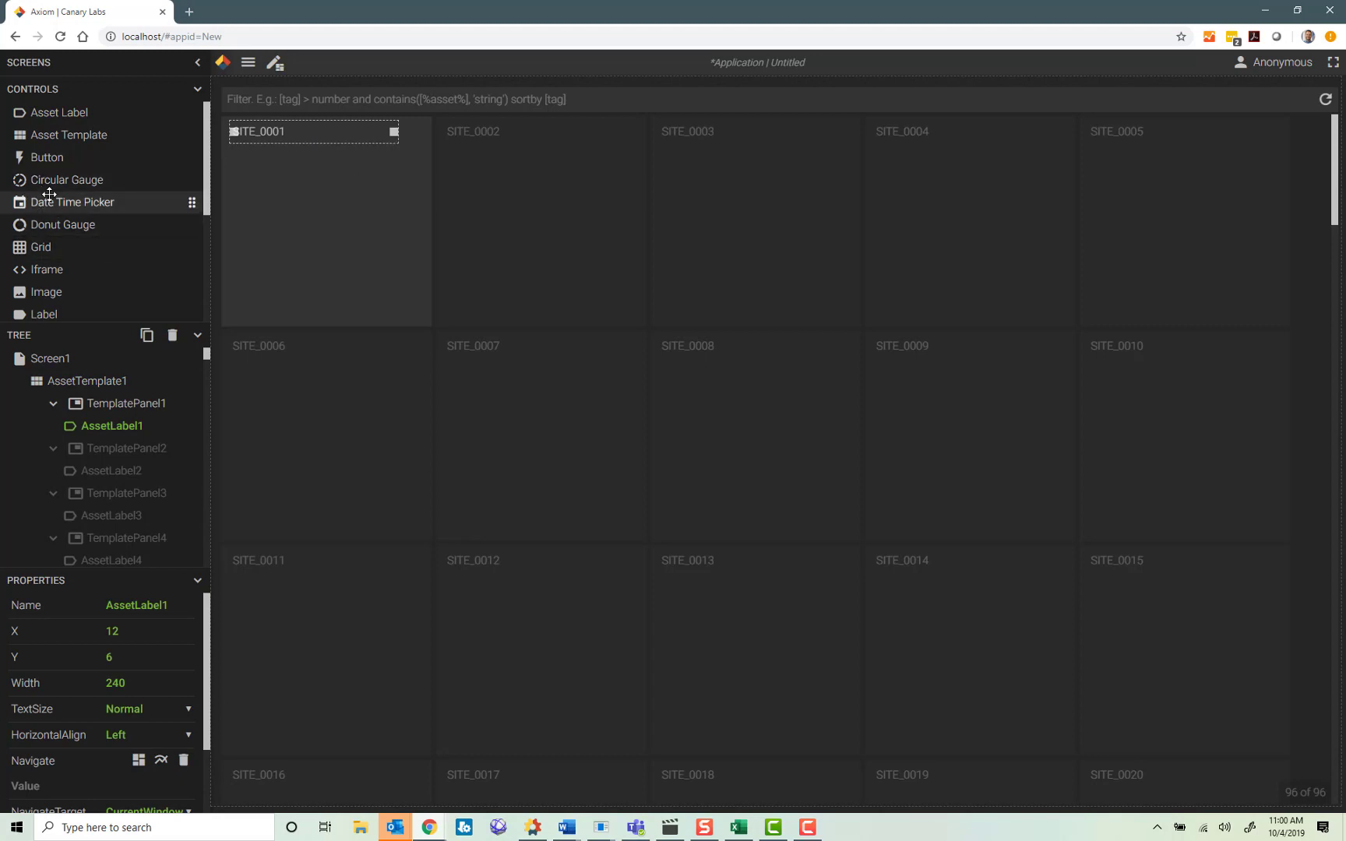
click(68, 226)
drag(68, 226, 306, 217)
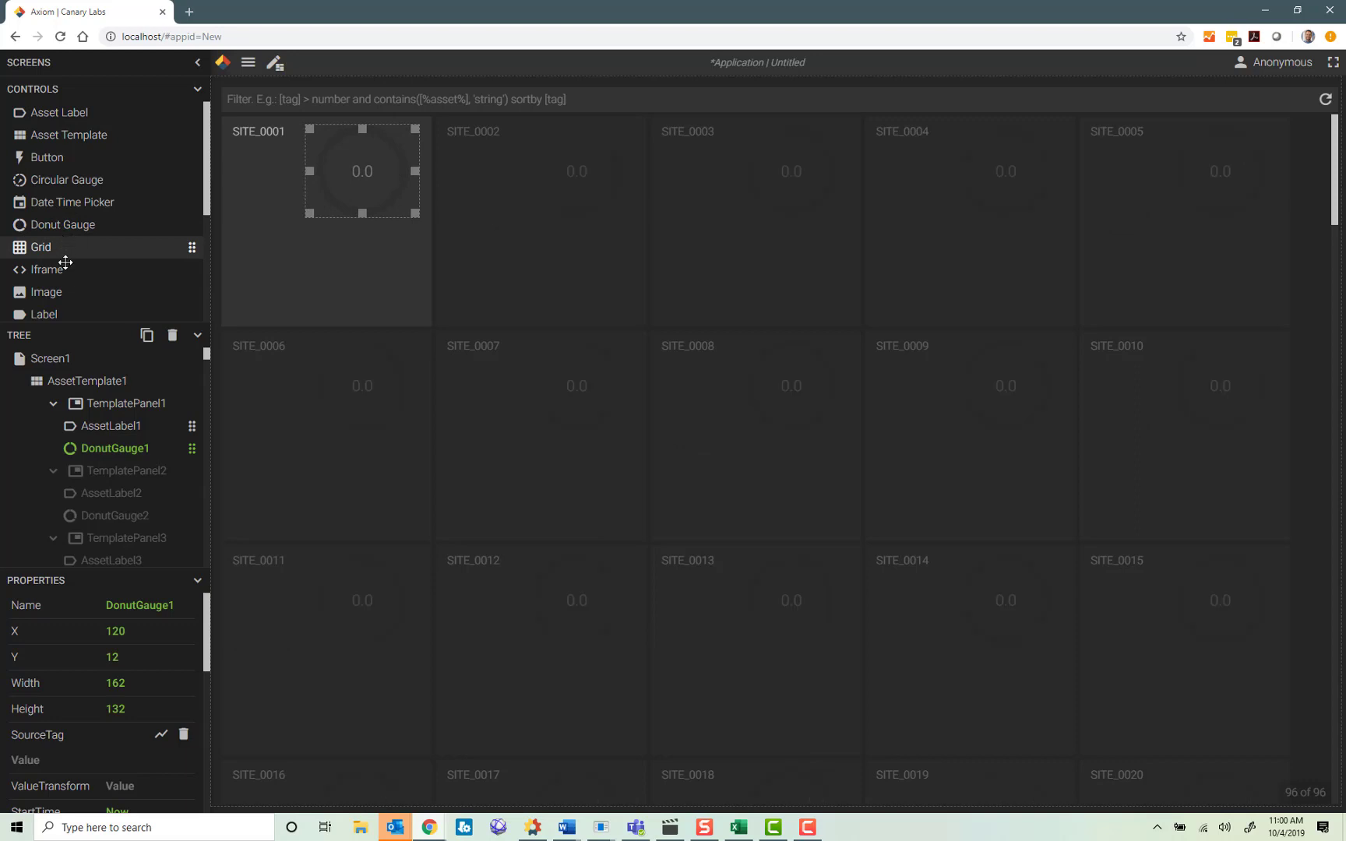
Step: Add a Value Box at about X 24, Y 156 in the first template panel with CURRENT as its source tag
scroll(47, 300, down, 3)
drag(47, 310, 265, 237)
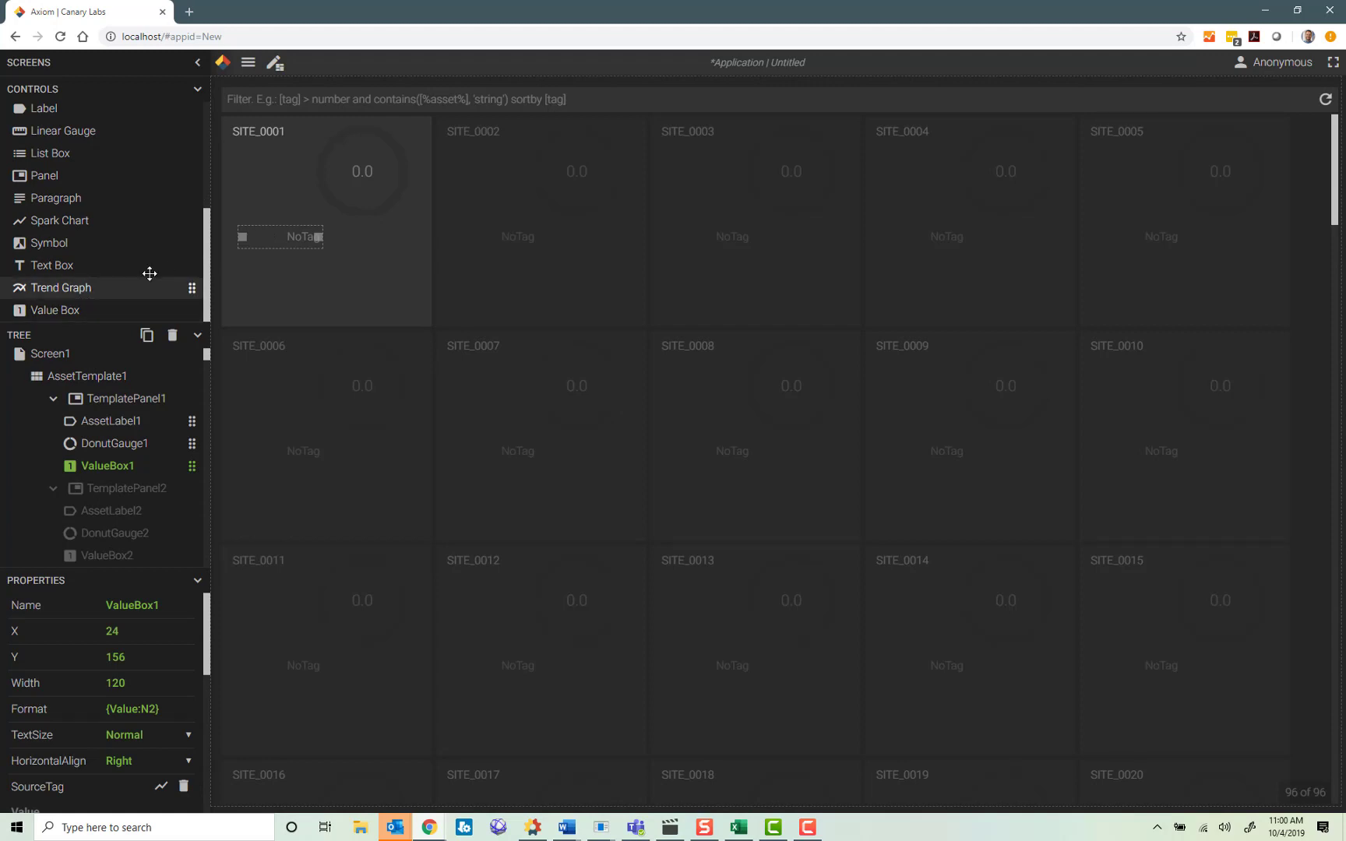
click(160, 787)
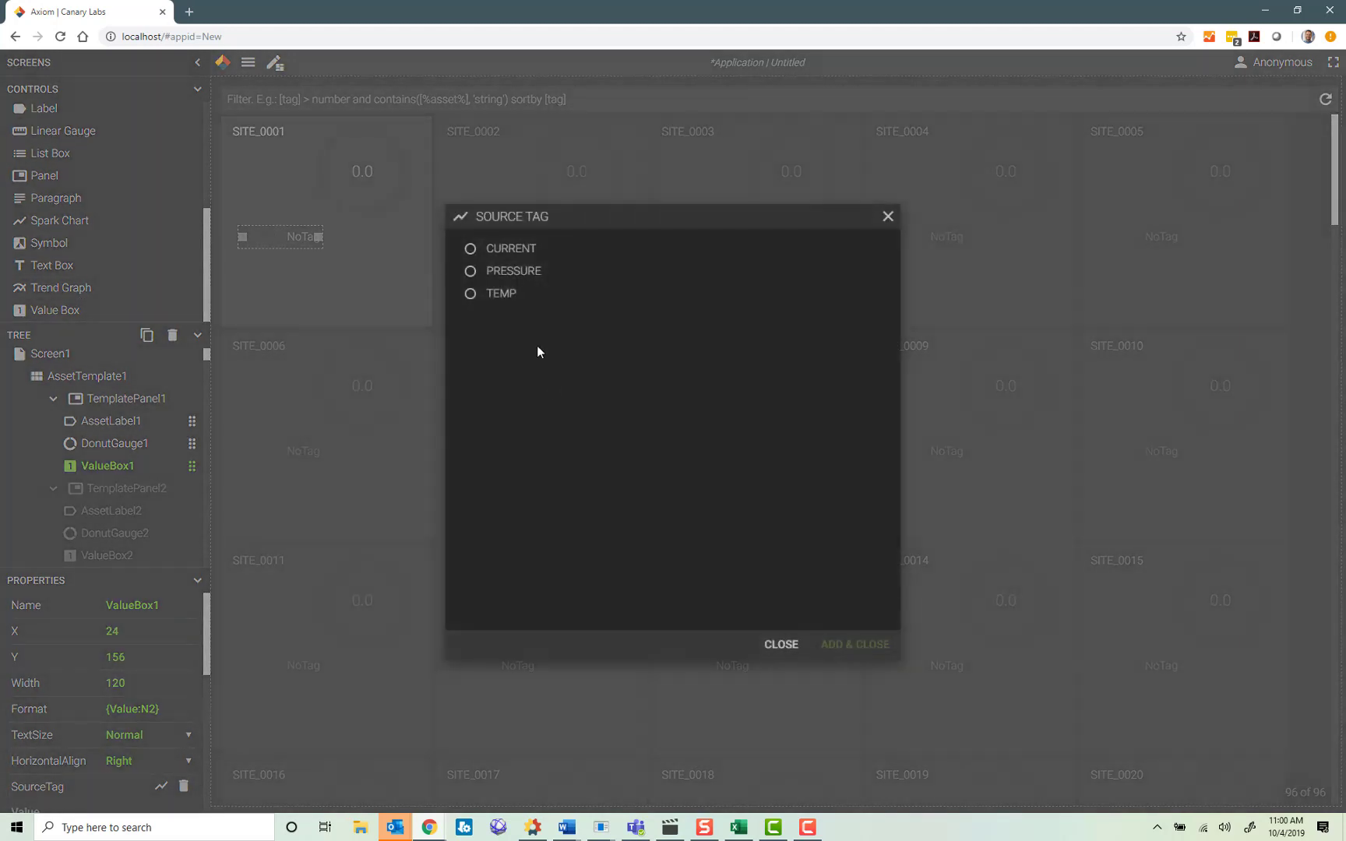
click(517, 251)
click(868, 646)
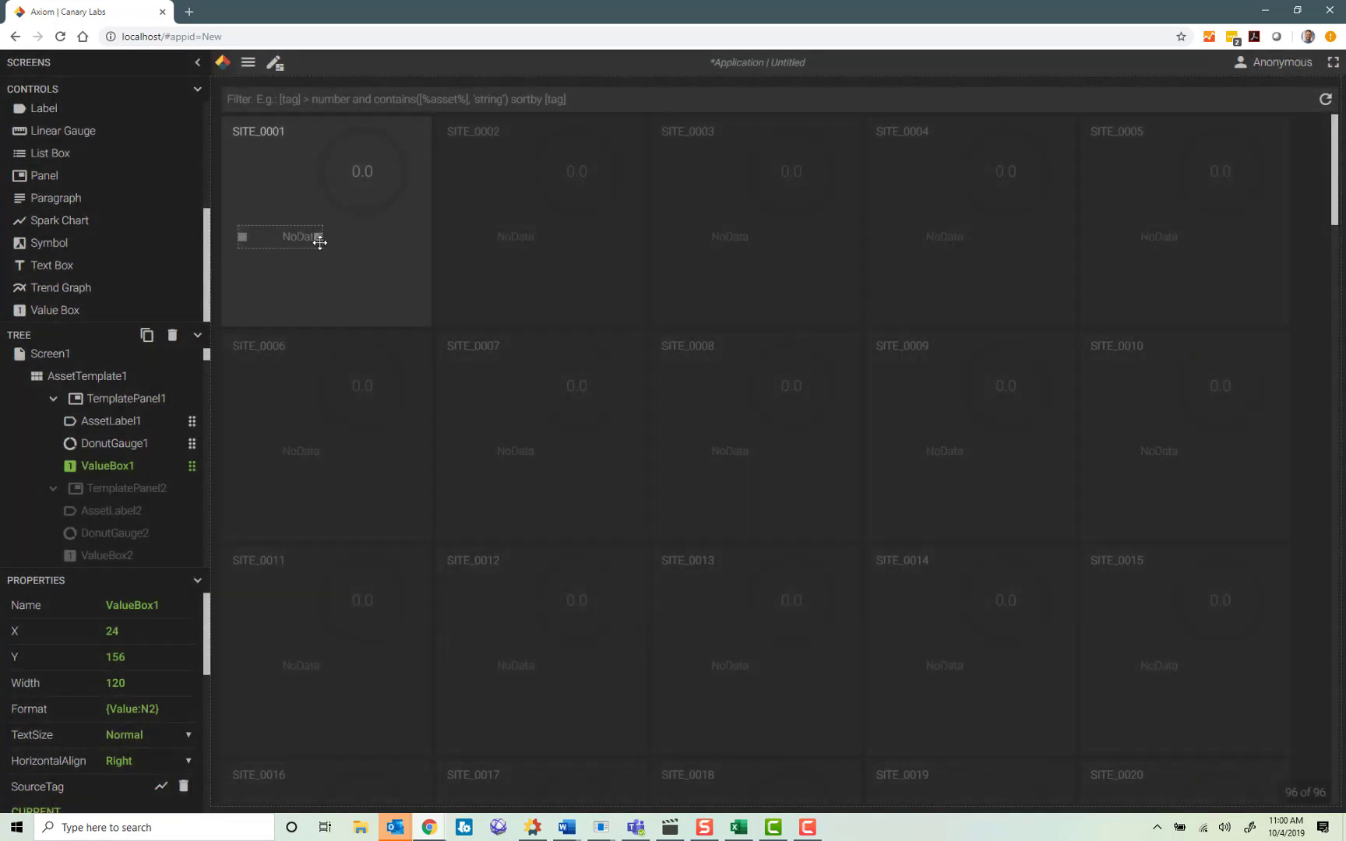
Step: Paste a copy of the value box at X 18, Y 204 in the first template panel and set its source tag to PRESSURE
key(ctrl+v)
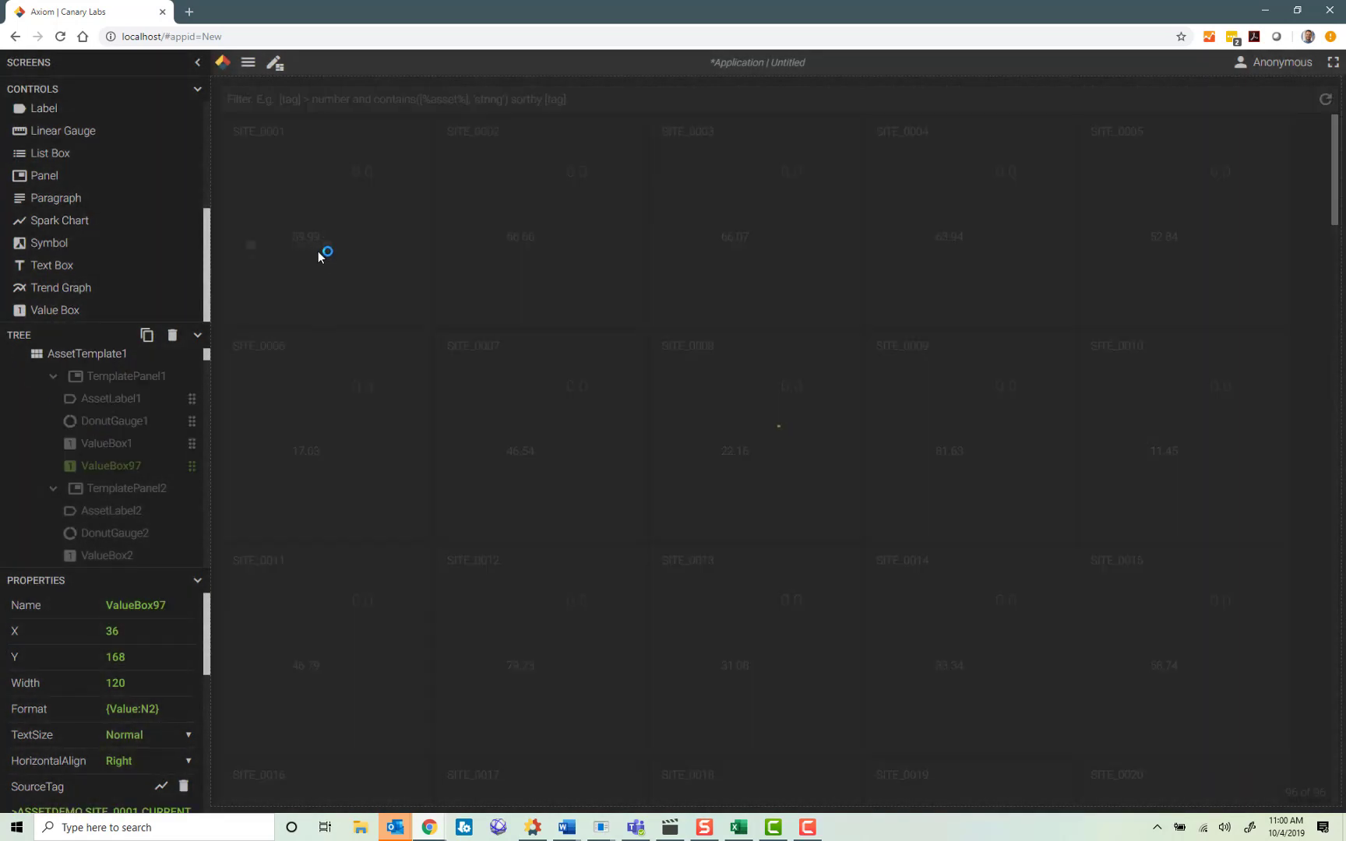
drag(309, 246, 300, 273)
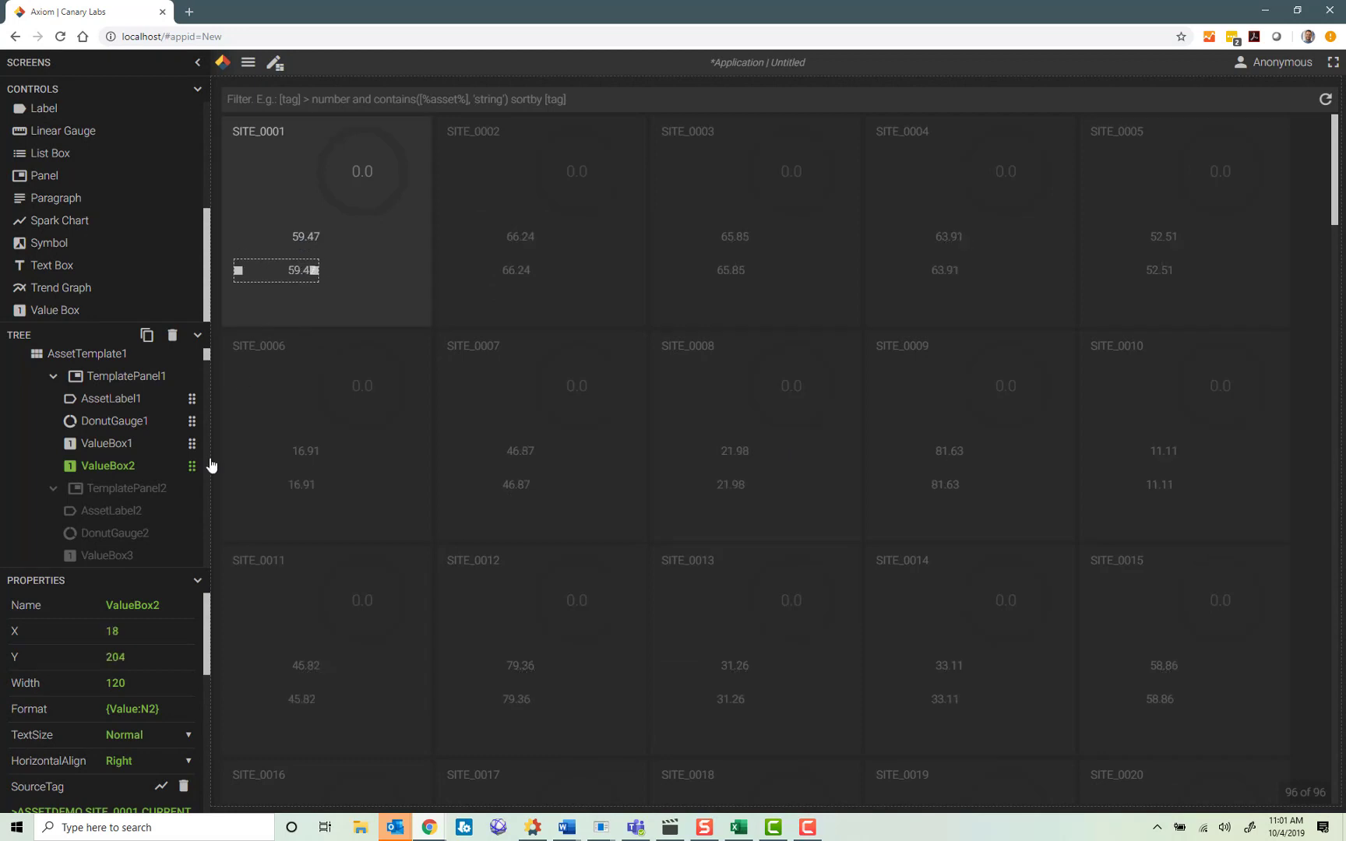
click(160, 786)
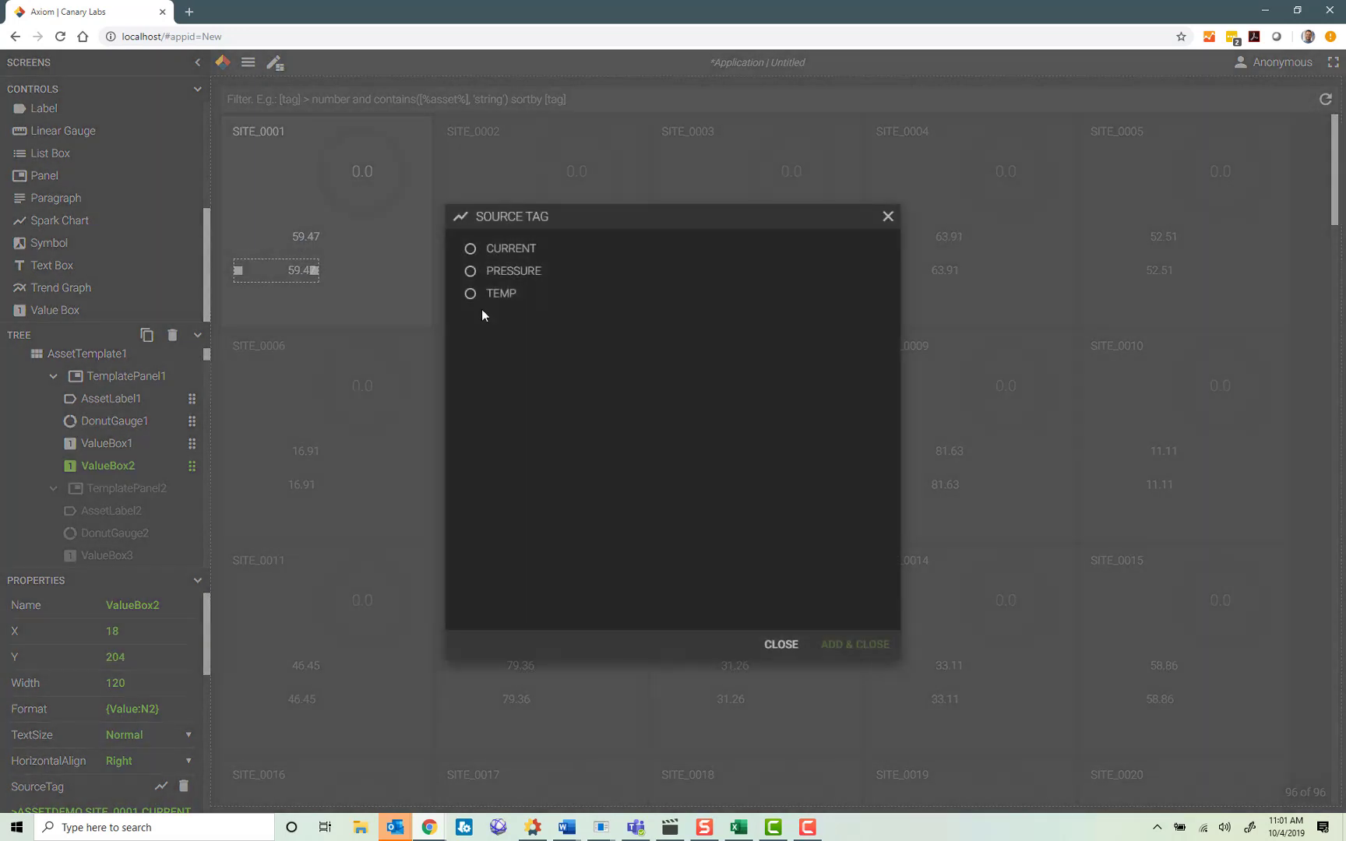
click(508, 271)
click(856, 644)
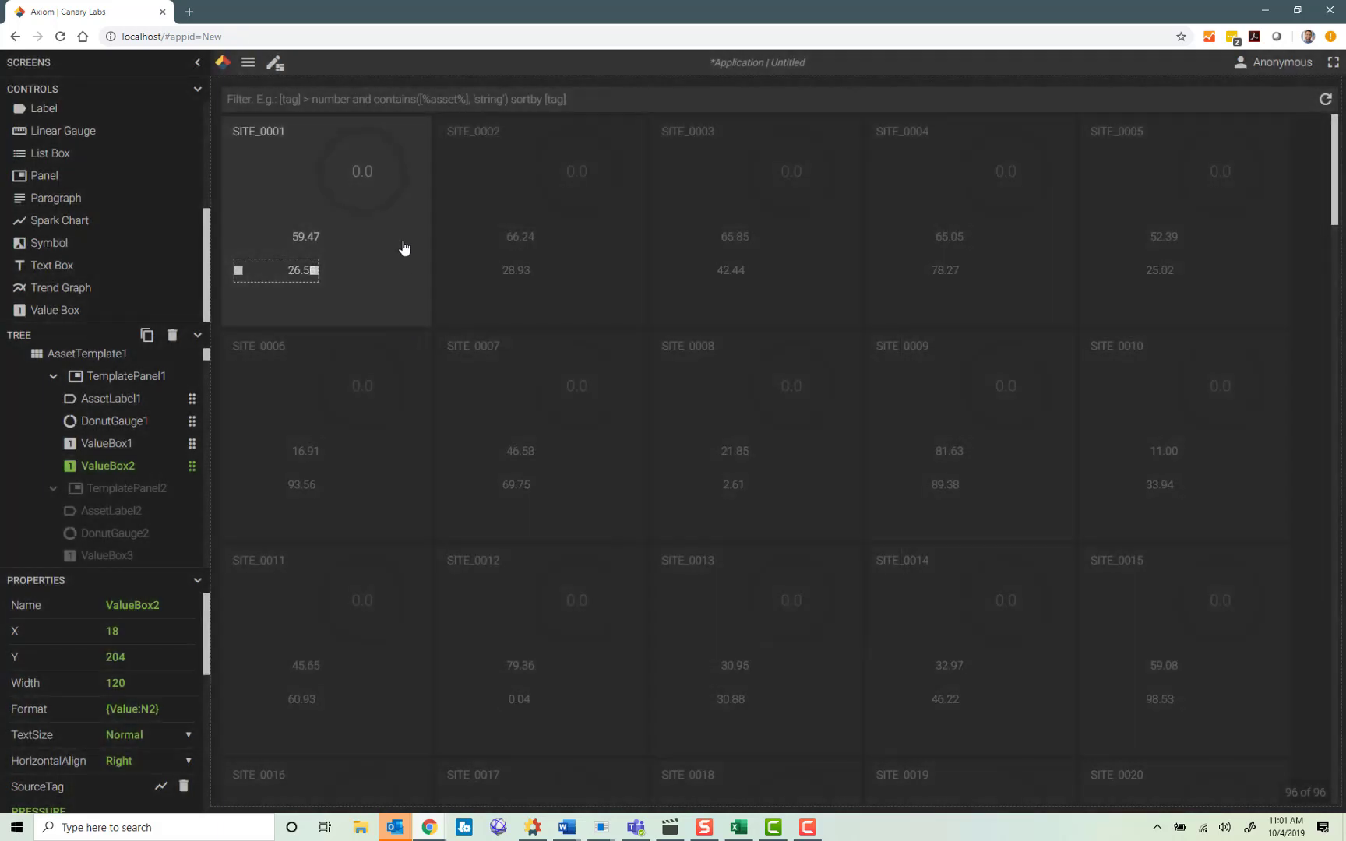
Step: Set the donut gauge's source tag to TEMP in the first template panel
click(370, 180)
click(168, 739)
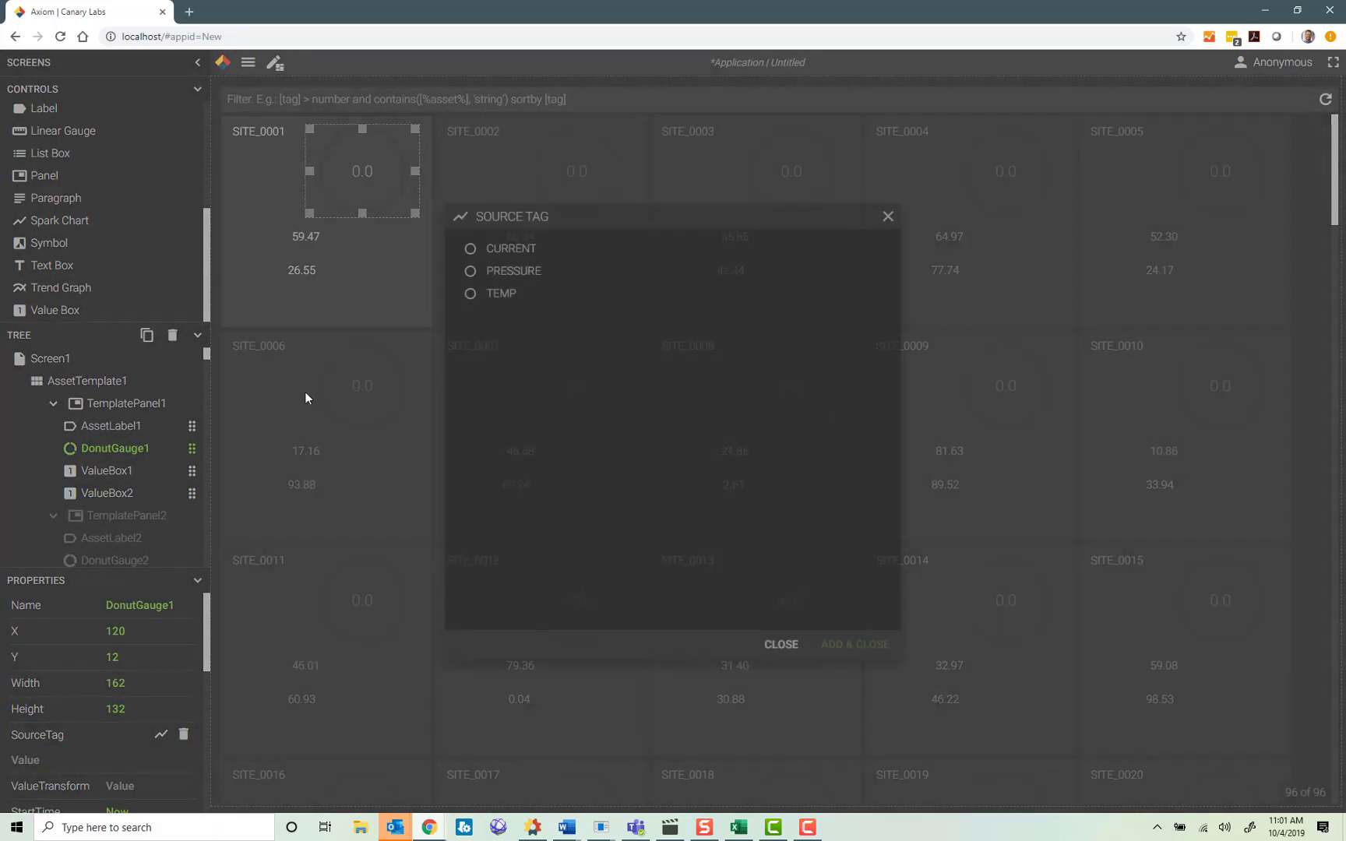
click(504, 295)
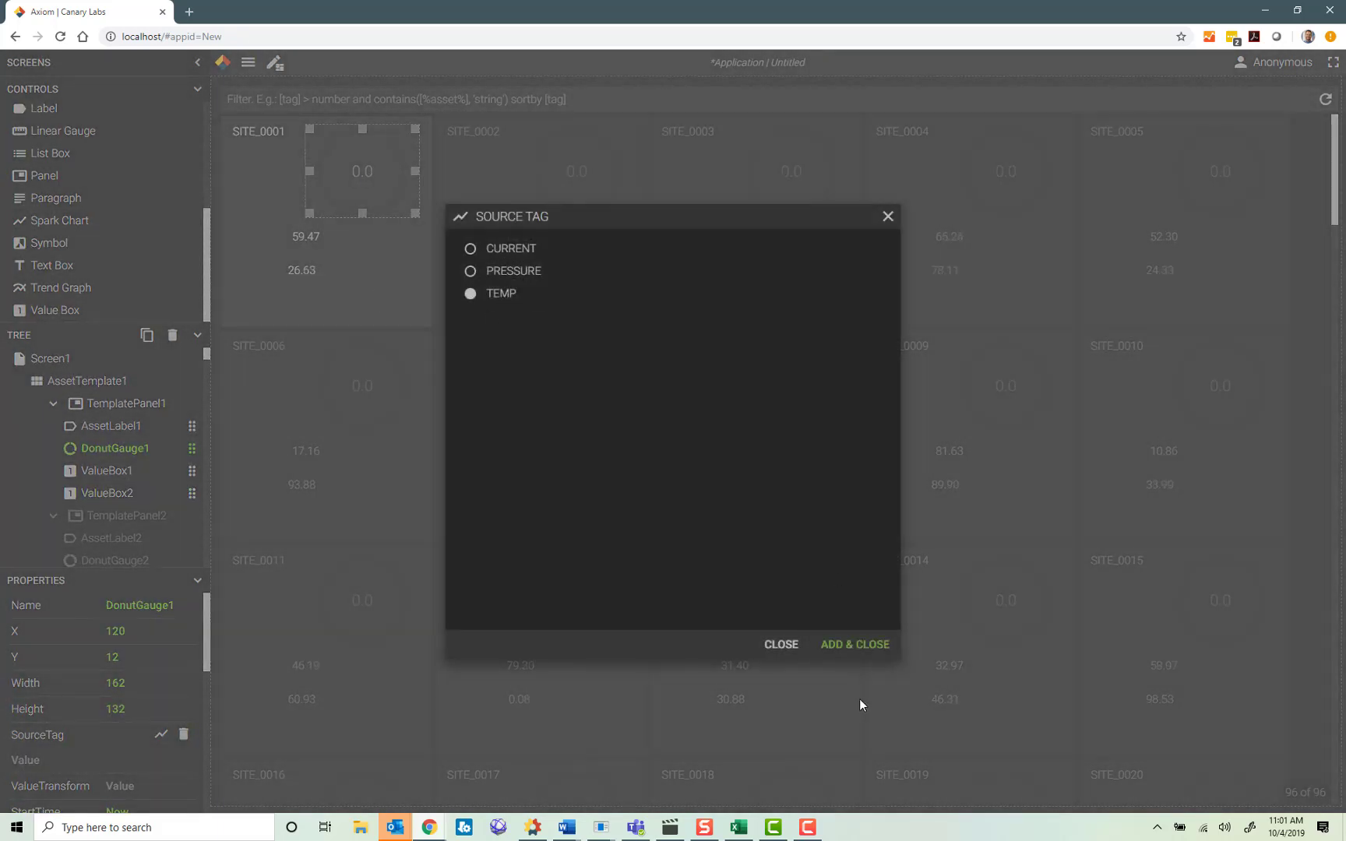
click(865, 646)
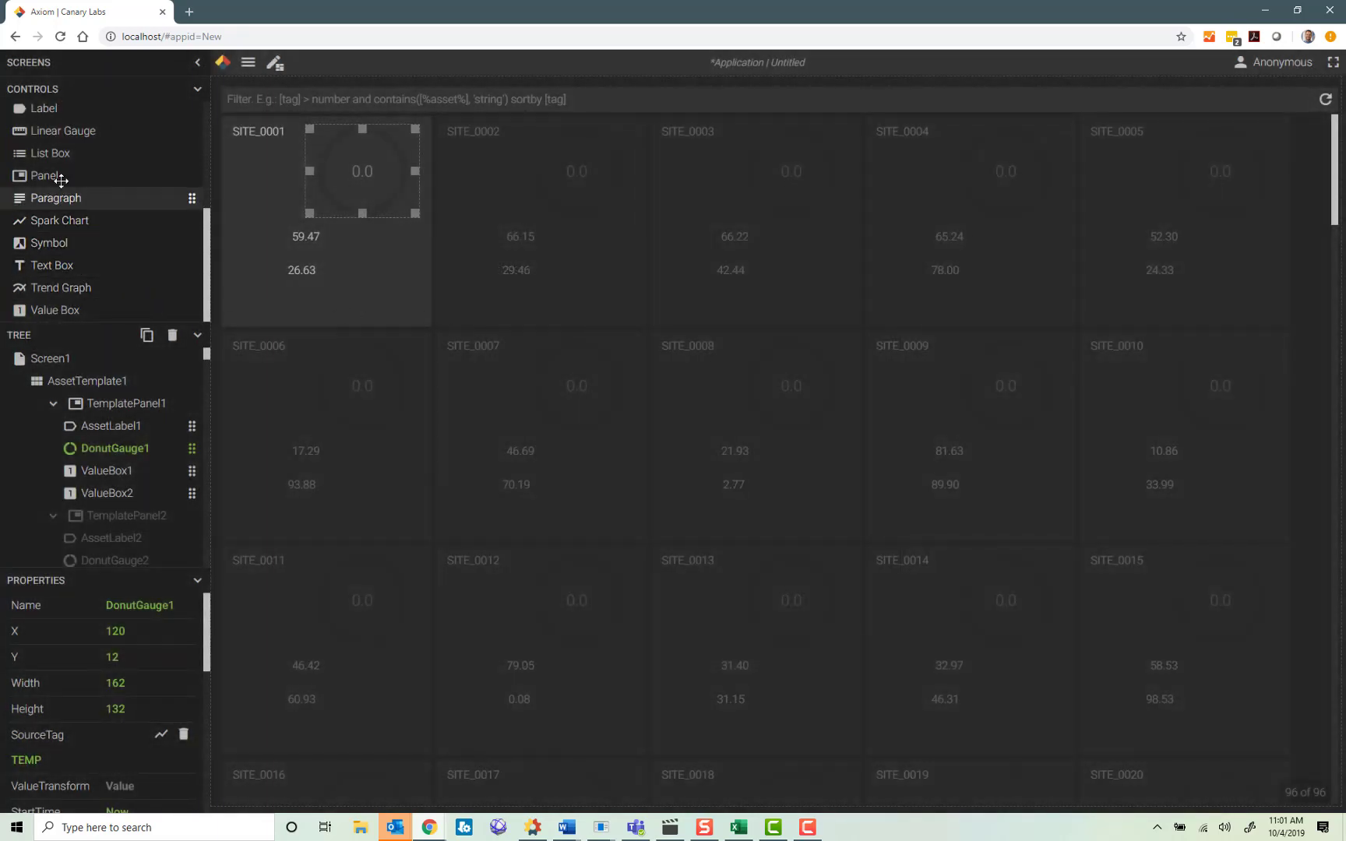
Step: Add a Label at about X 168, Y 156 beside the upper value box with the text Current
drag(46, 109, 373, 241)
text(C)
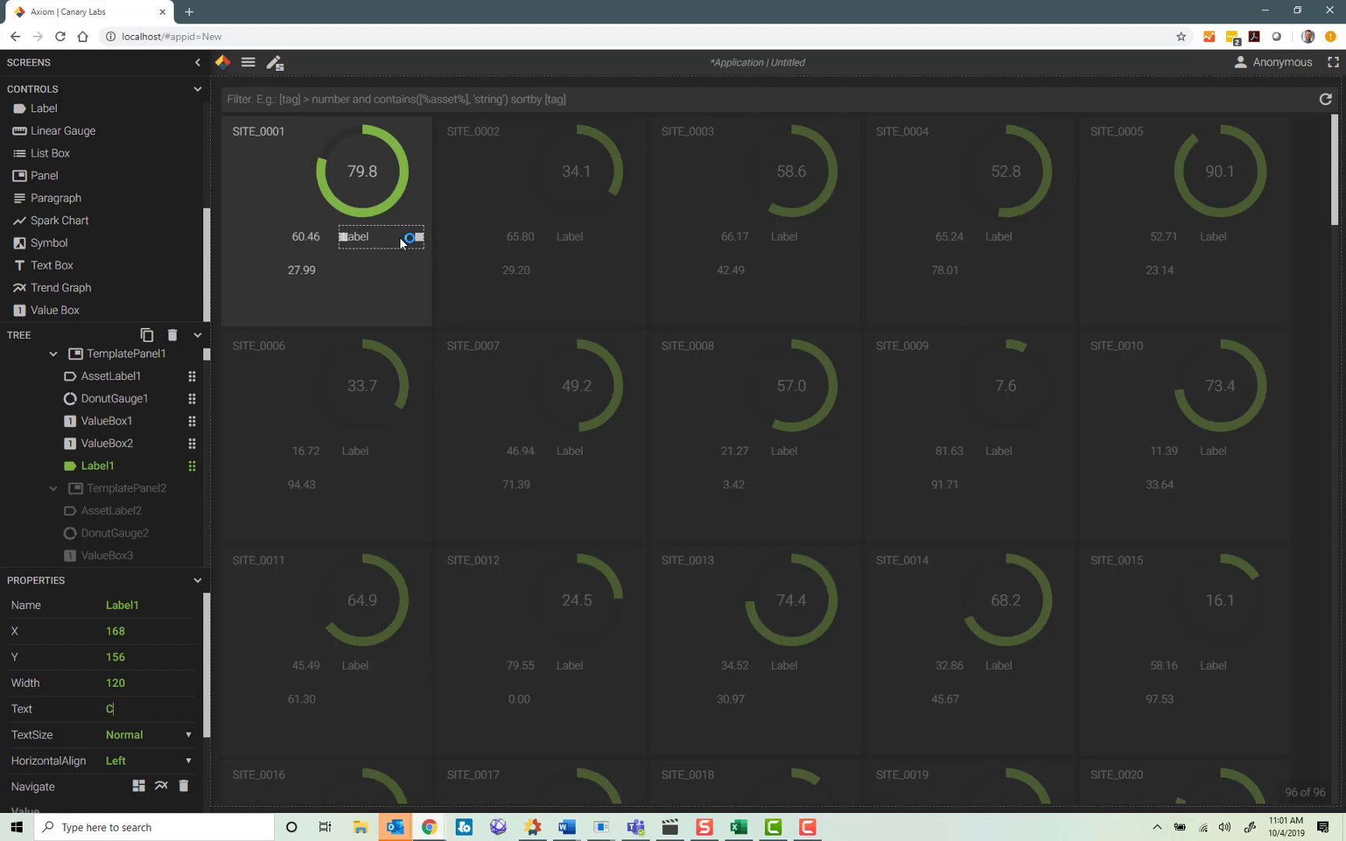
text(urrent)
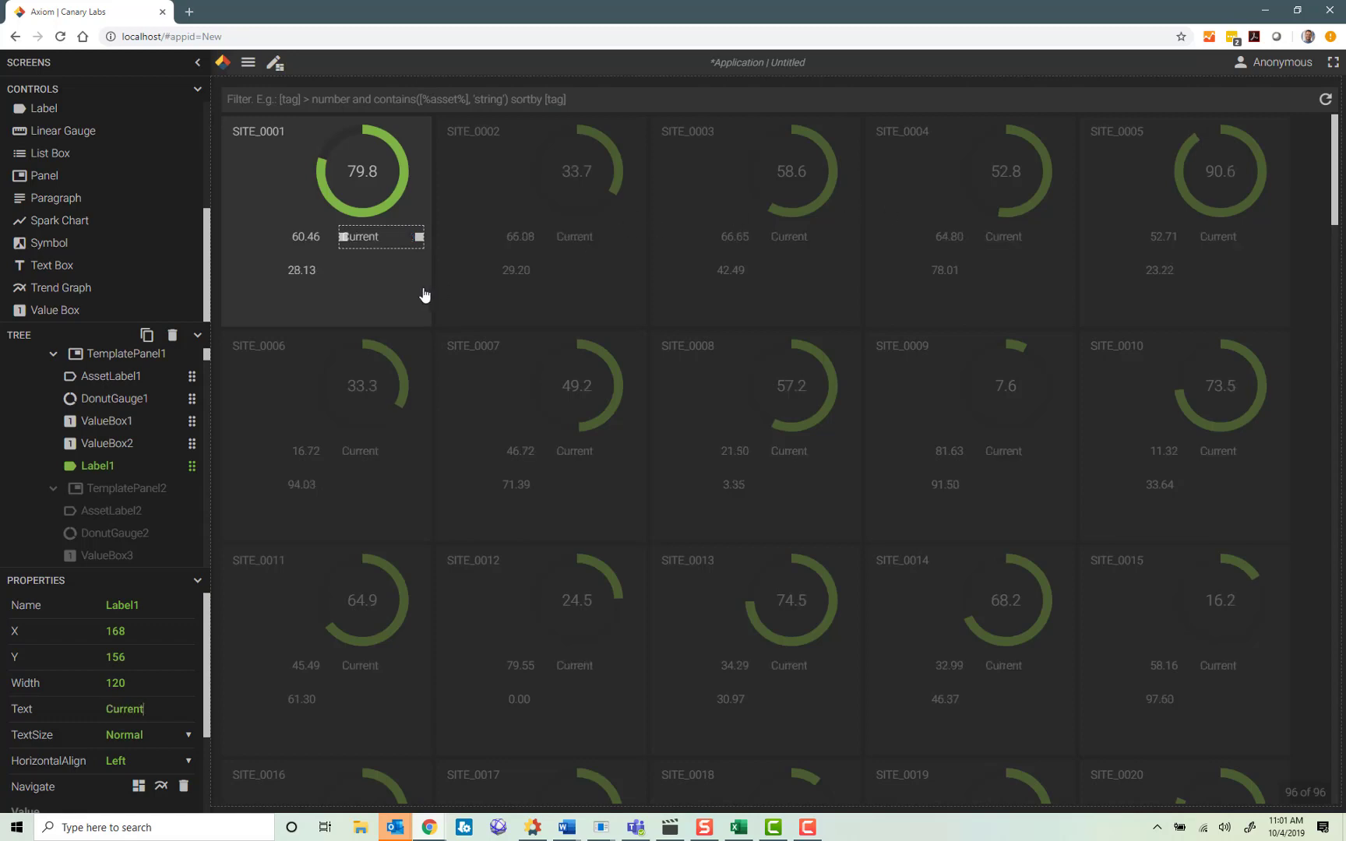
Step: Copy the Current label to X 168, Y 204 beside the lower value box and set its text to Pressure
click(382, 256)
click(369, 238)
key(ctrl+c)
key(ctrl+v)
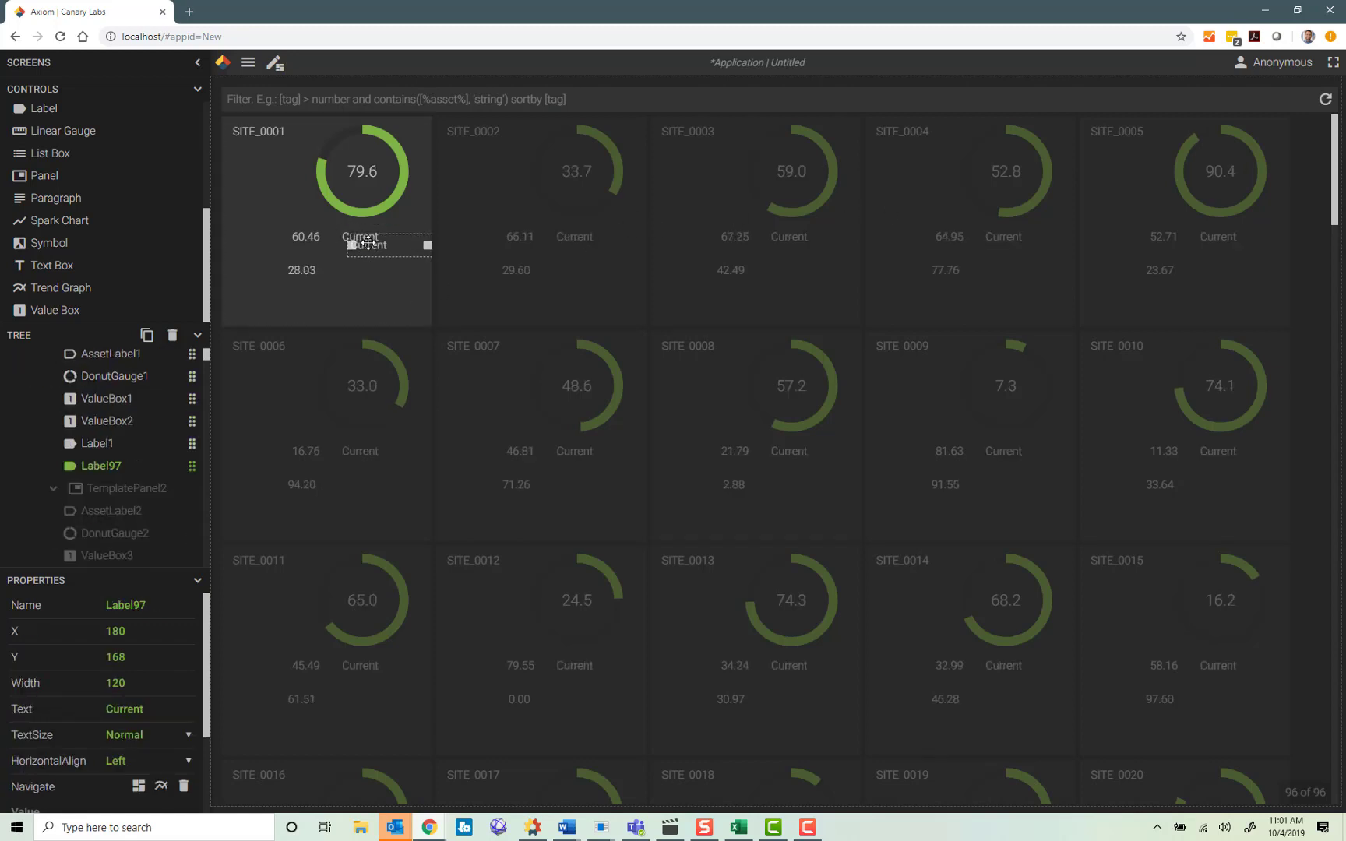
drag(369, 246, 362, 269)
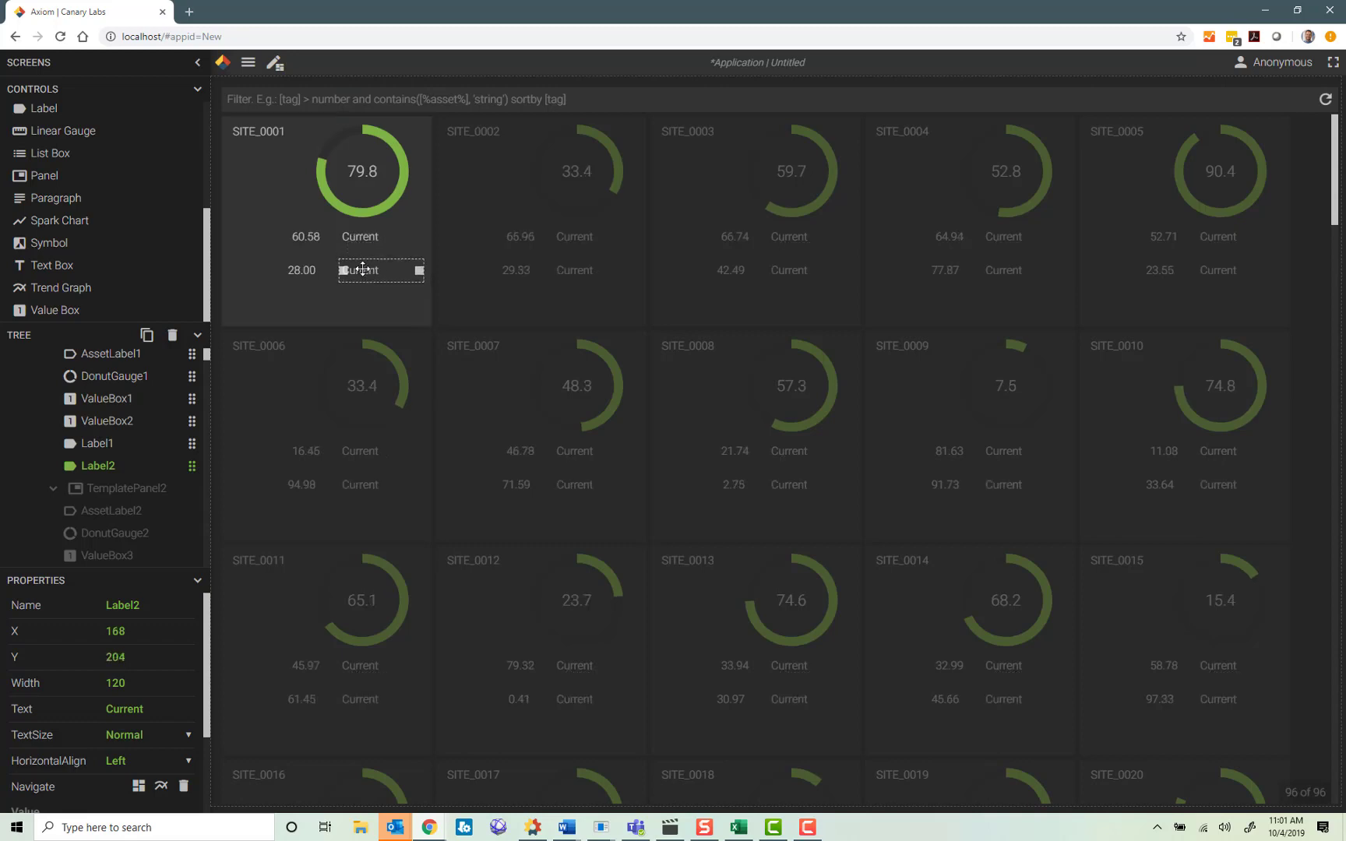
text(Pressure)
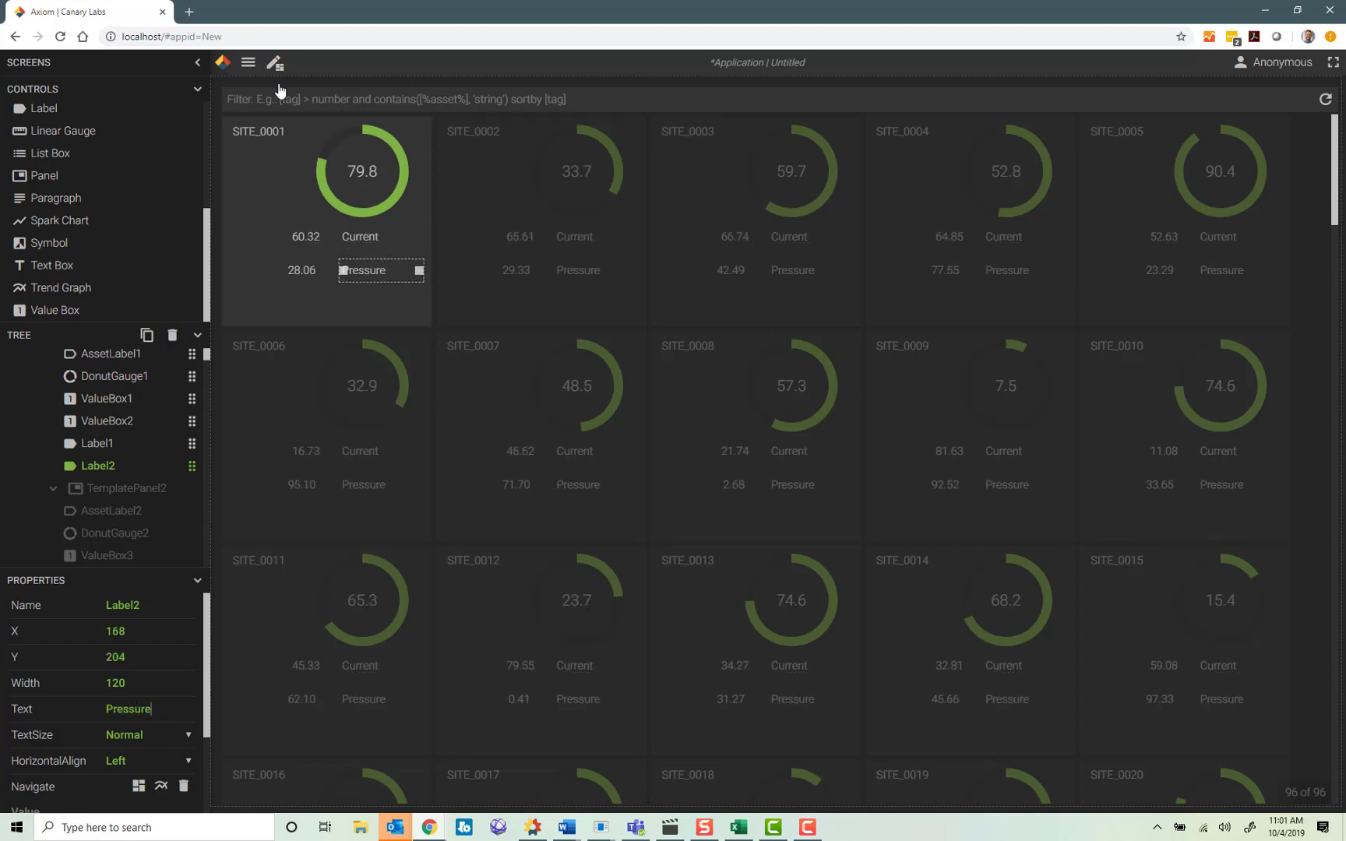
Step: Leave edit mode and look through the live site panels of the asset template
click(277, 65)
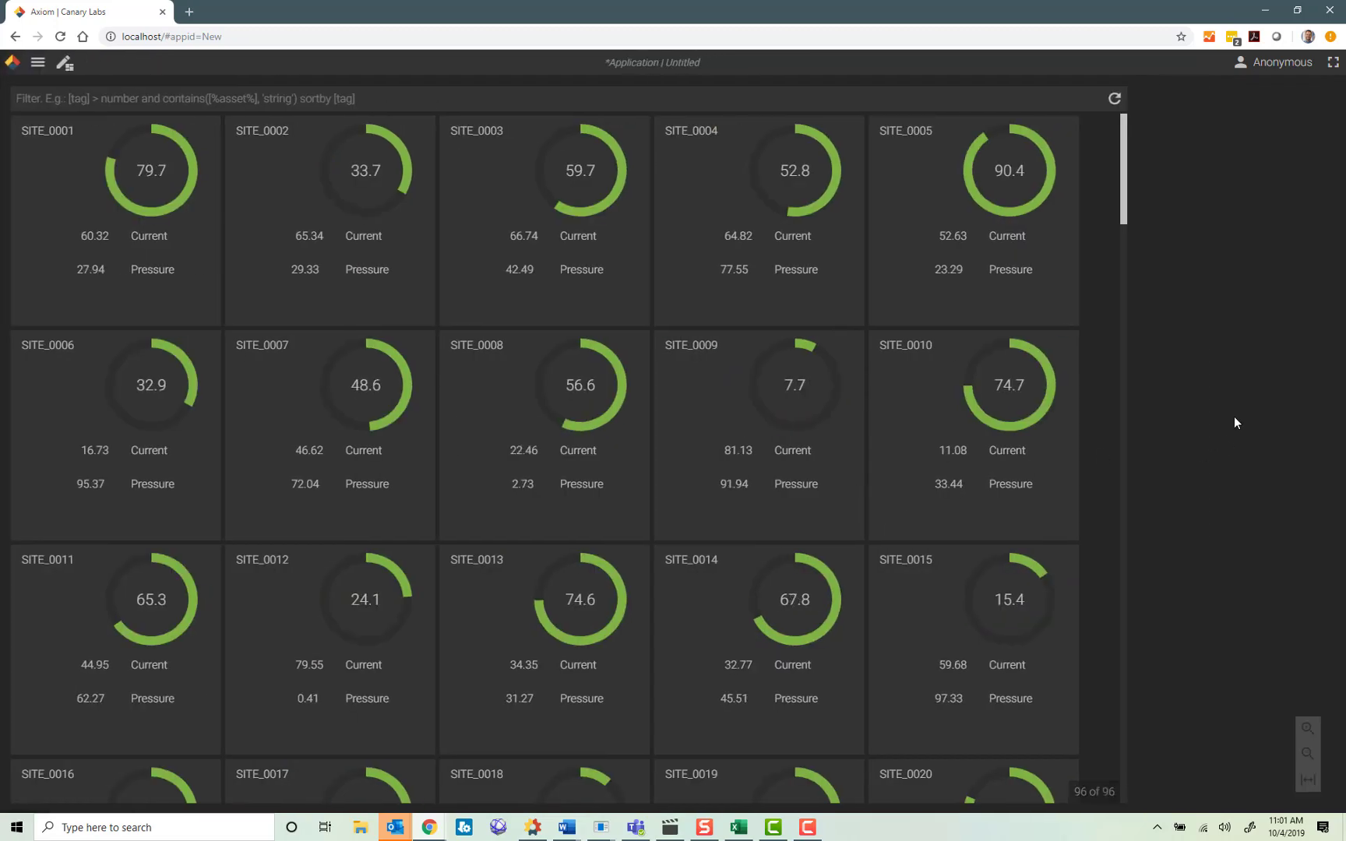
scroll(857, 463, down, 8)
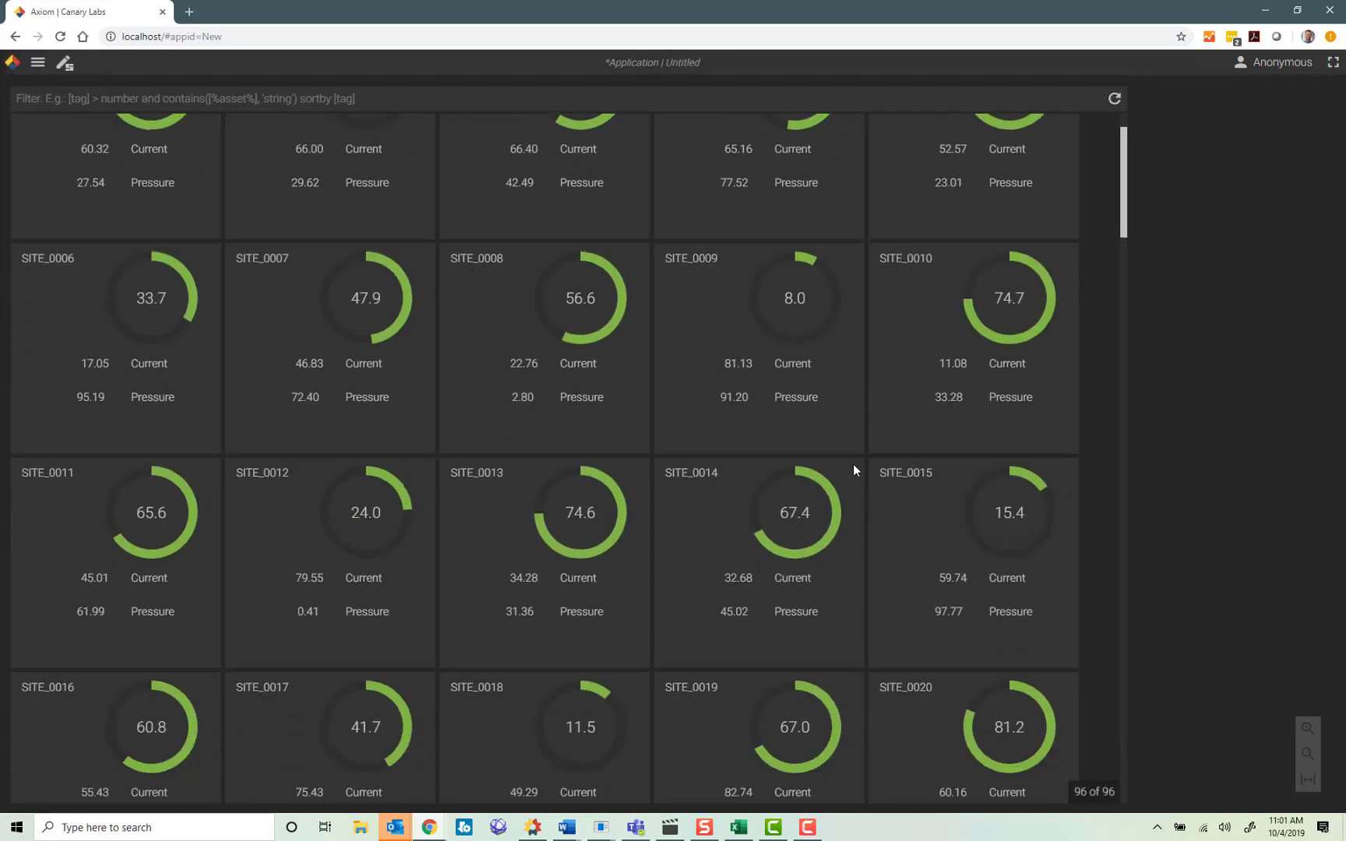
scroll(859, 466, up, 8)
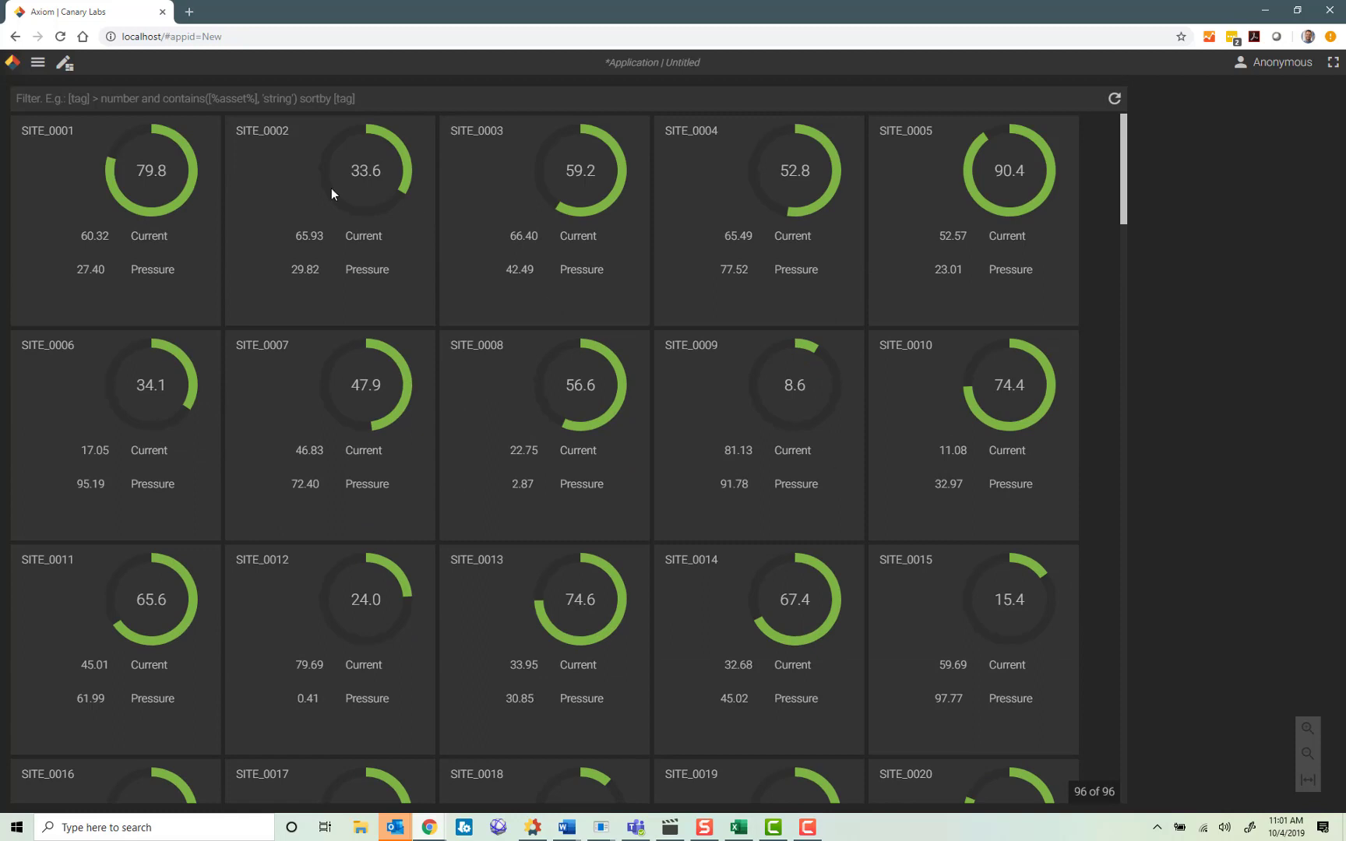
Step: Filter the site panels with the expression [TEMP]<50
click(150, 95)
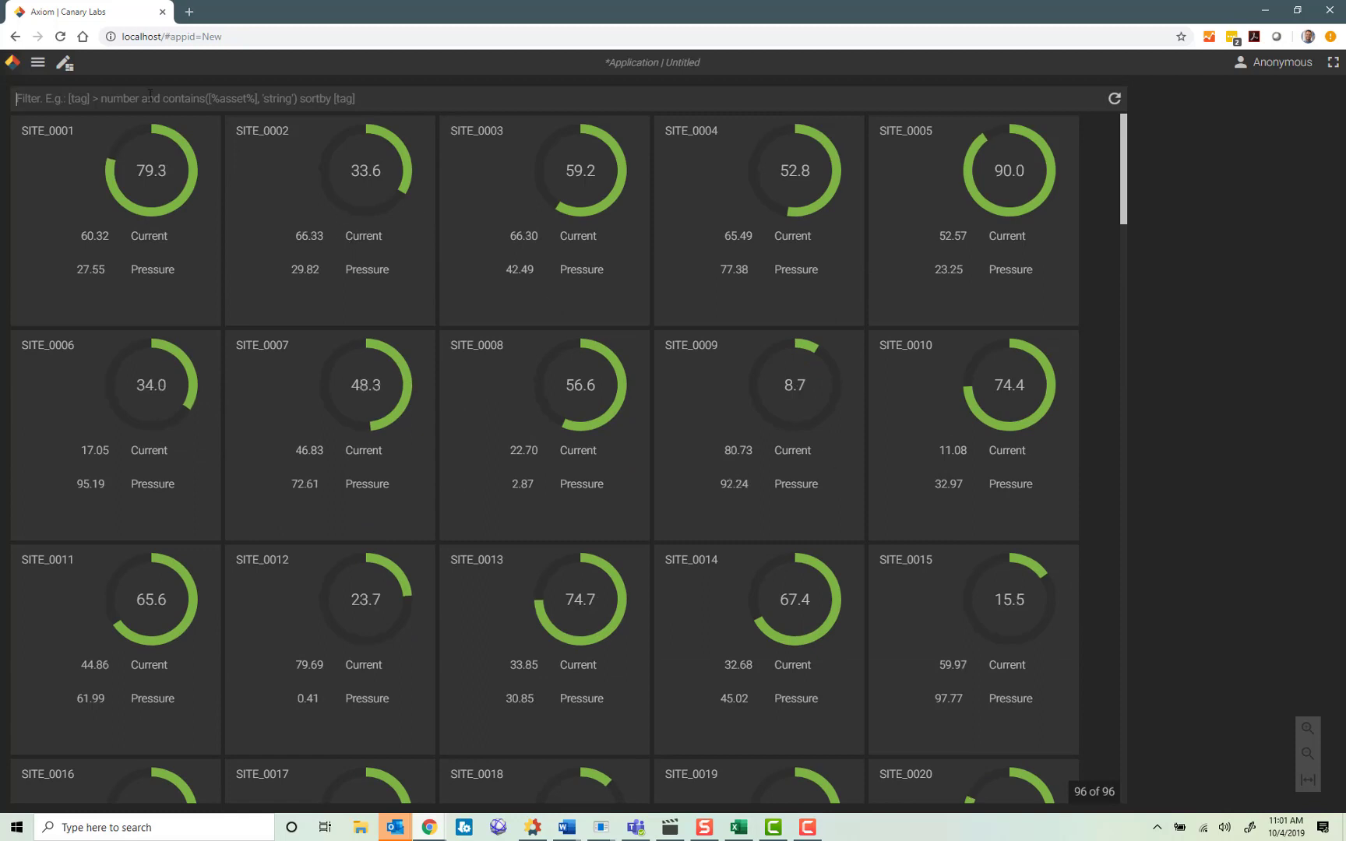
text([TEMP)
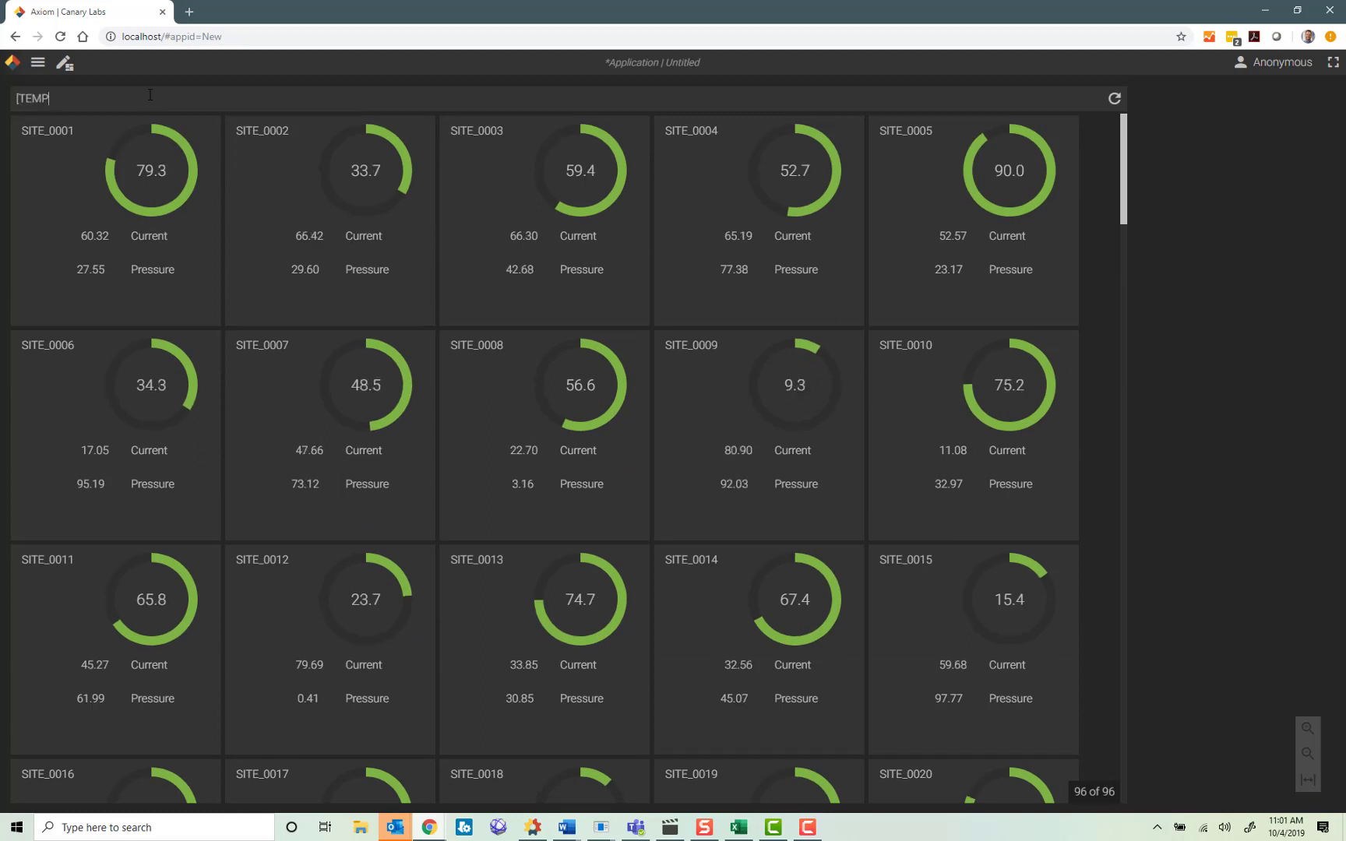
text(])
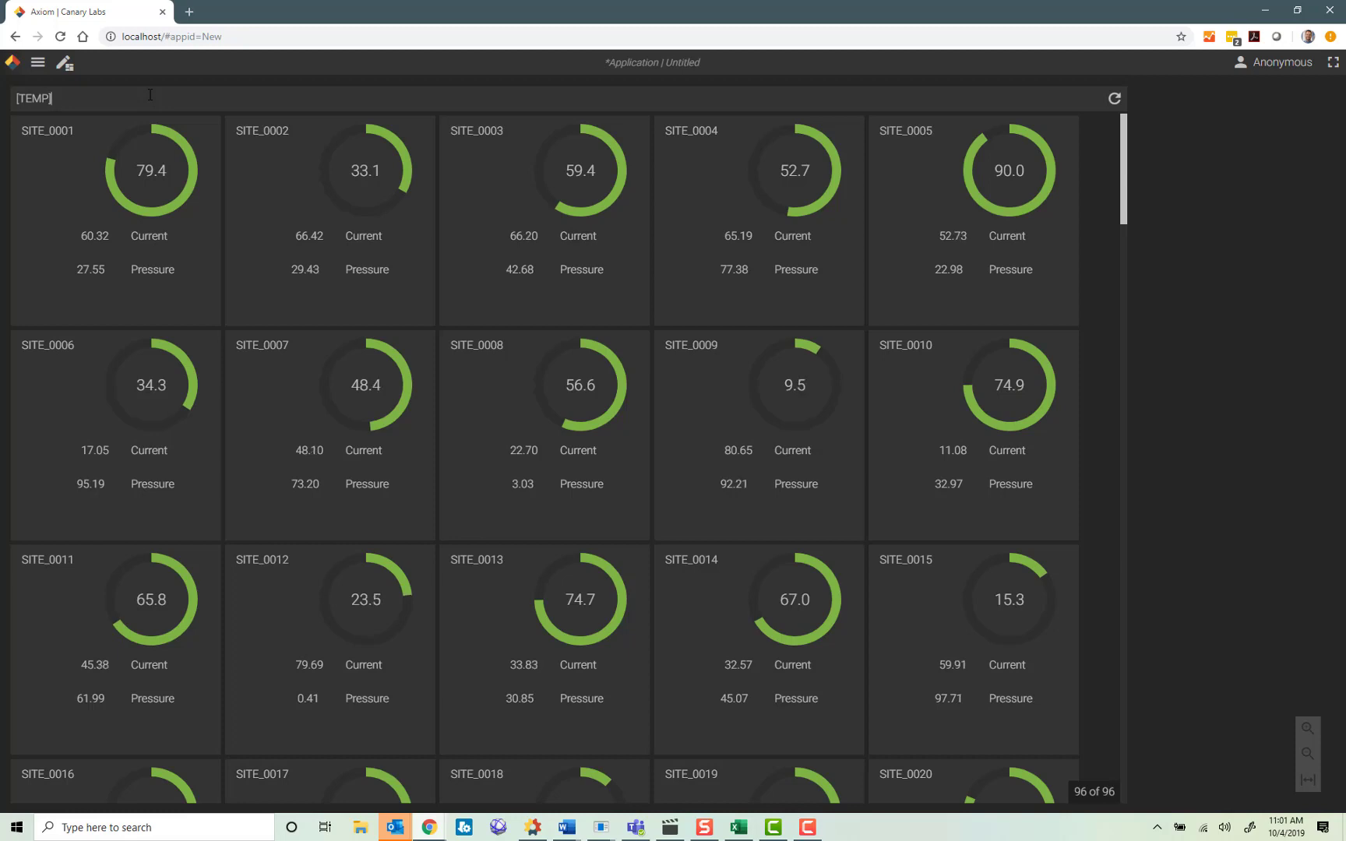
text(<50)
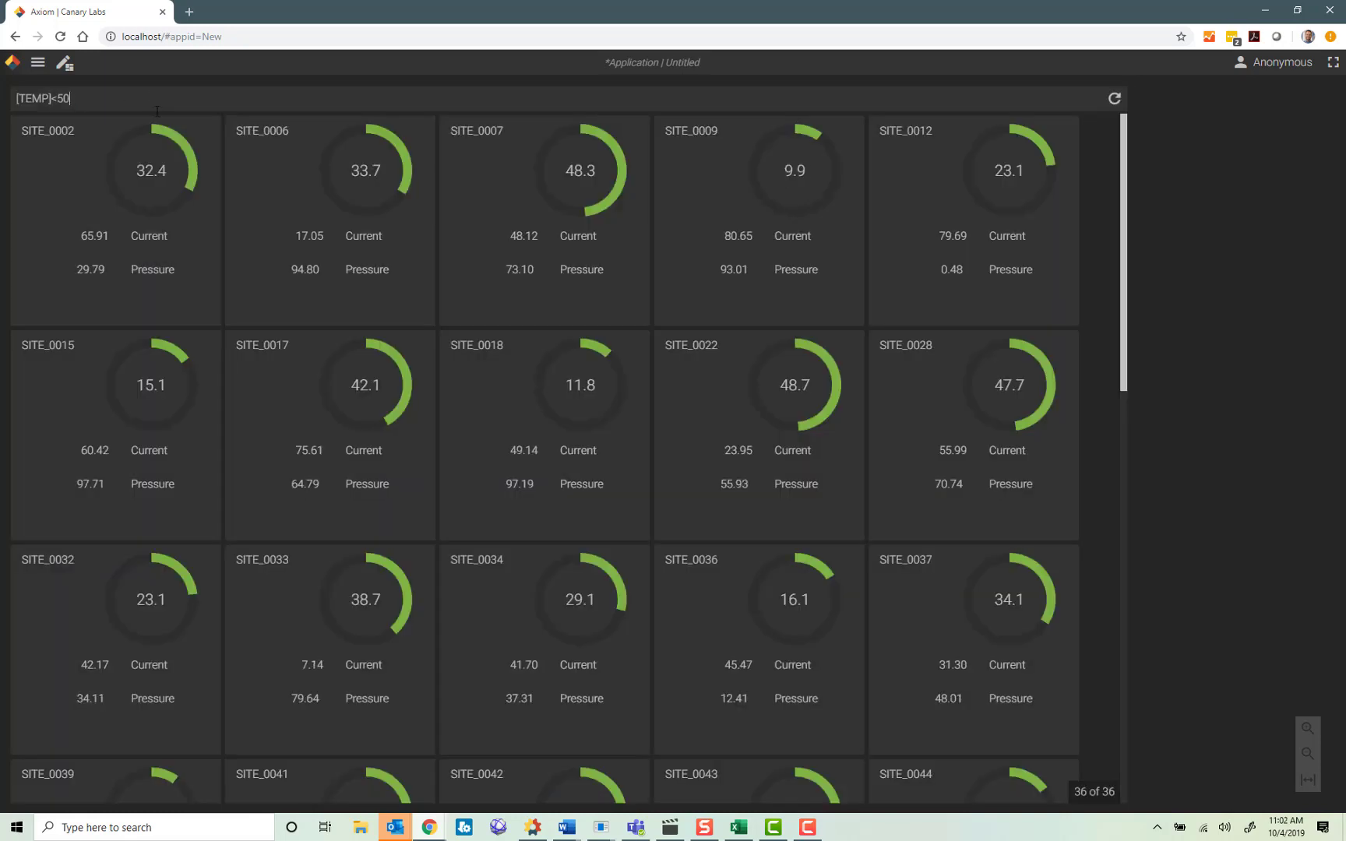
Step: Extend the site filter to [TEMP]<50 sortby [CURRENT] and apply it
text( s)
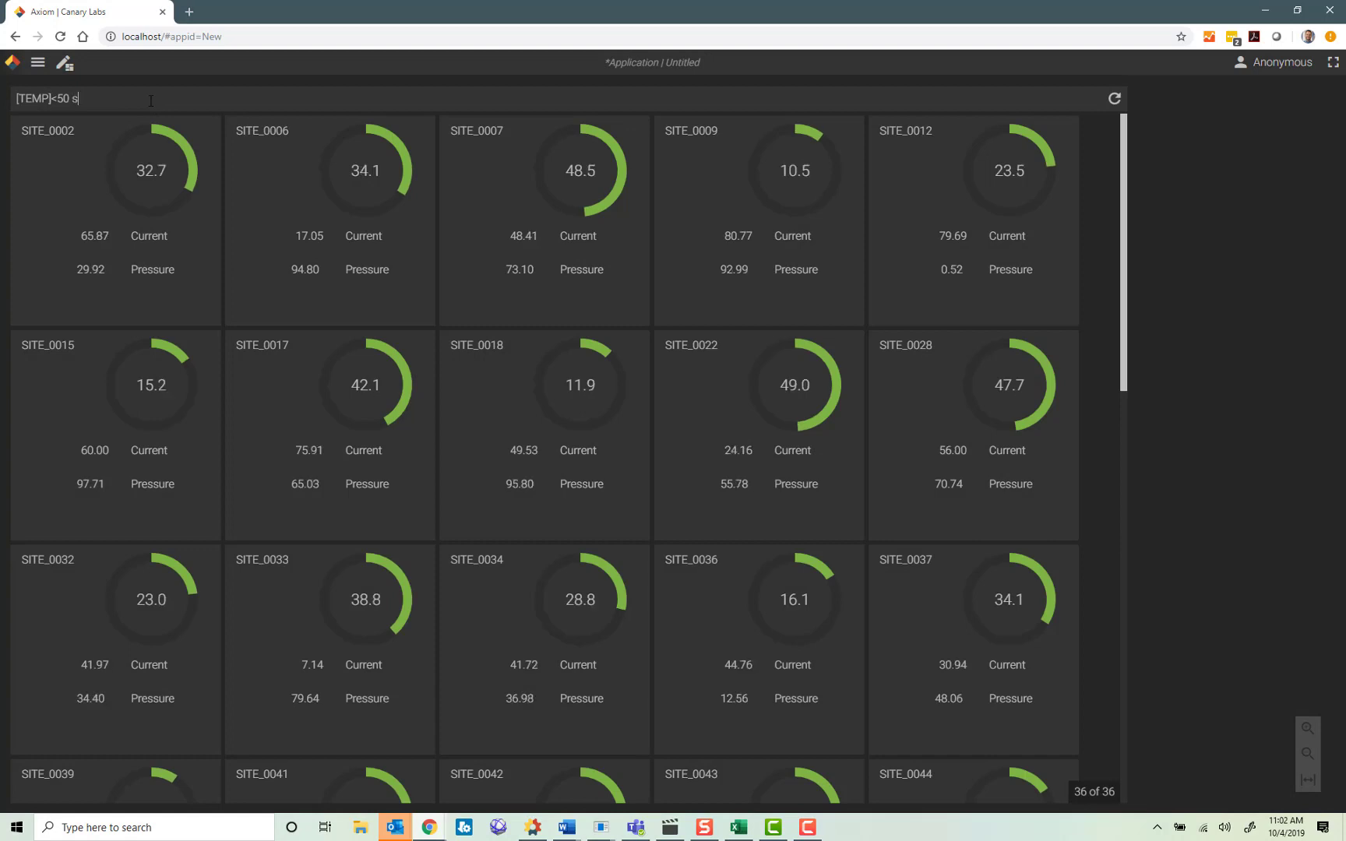
text(ortby)
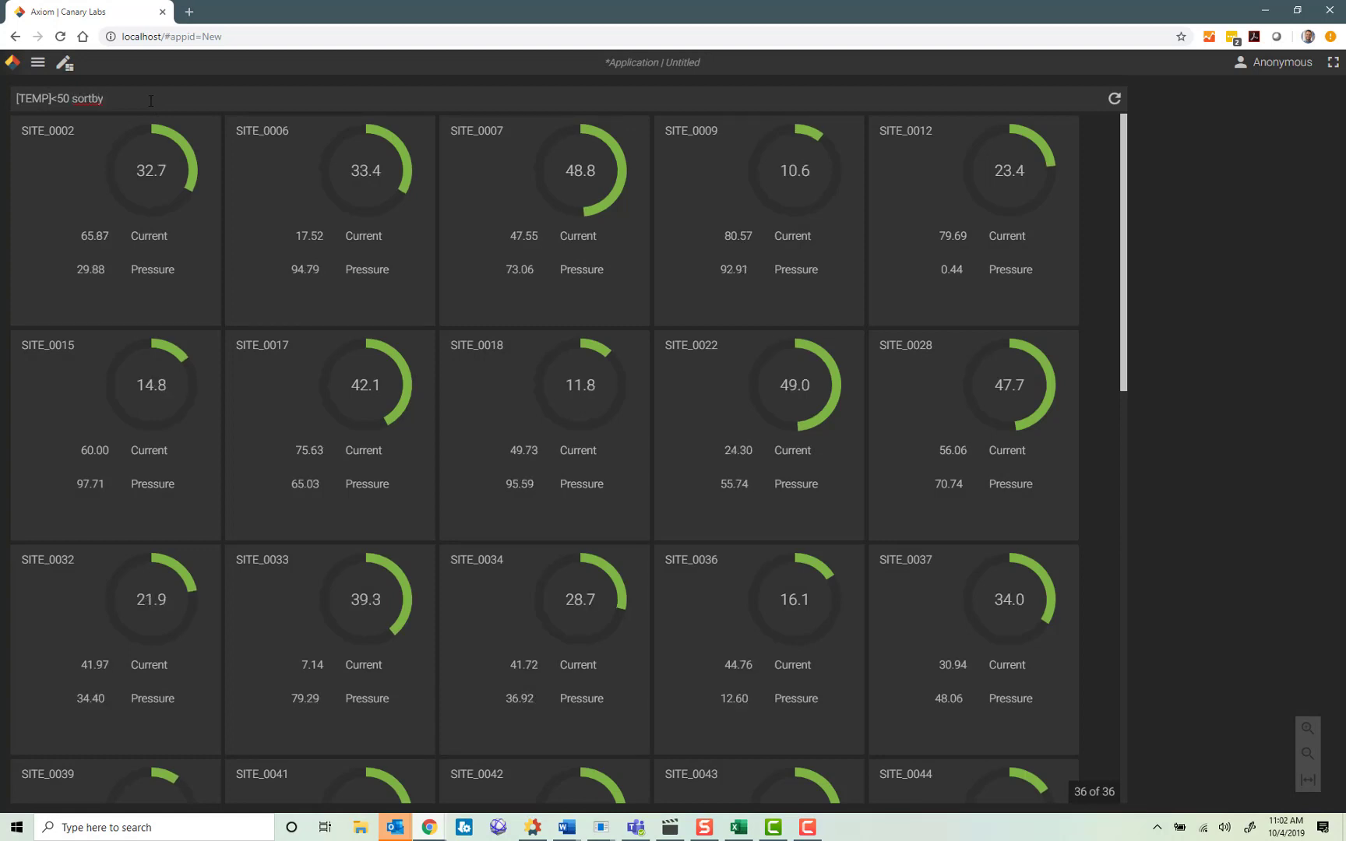
text( [CUR)
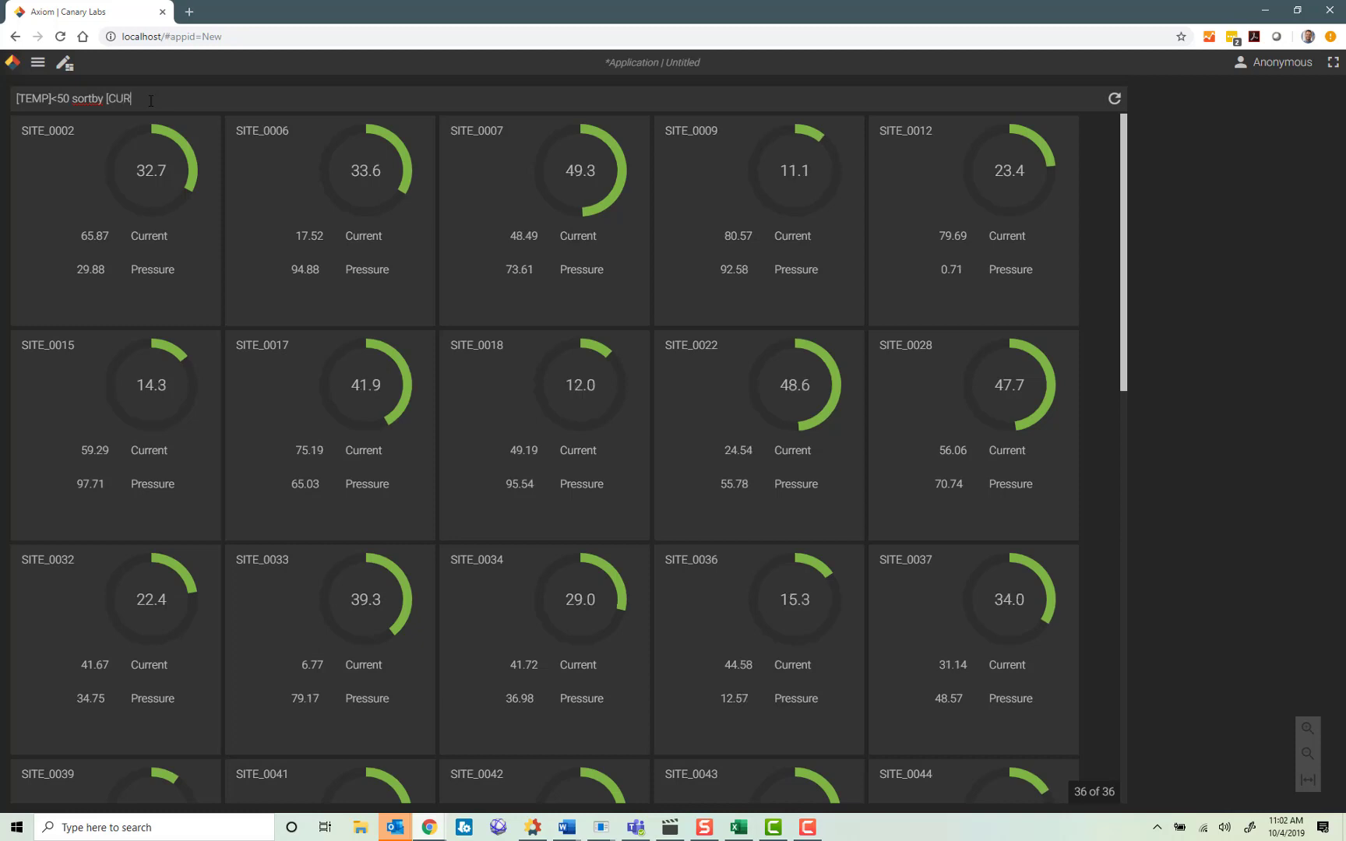
text(RENT])
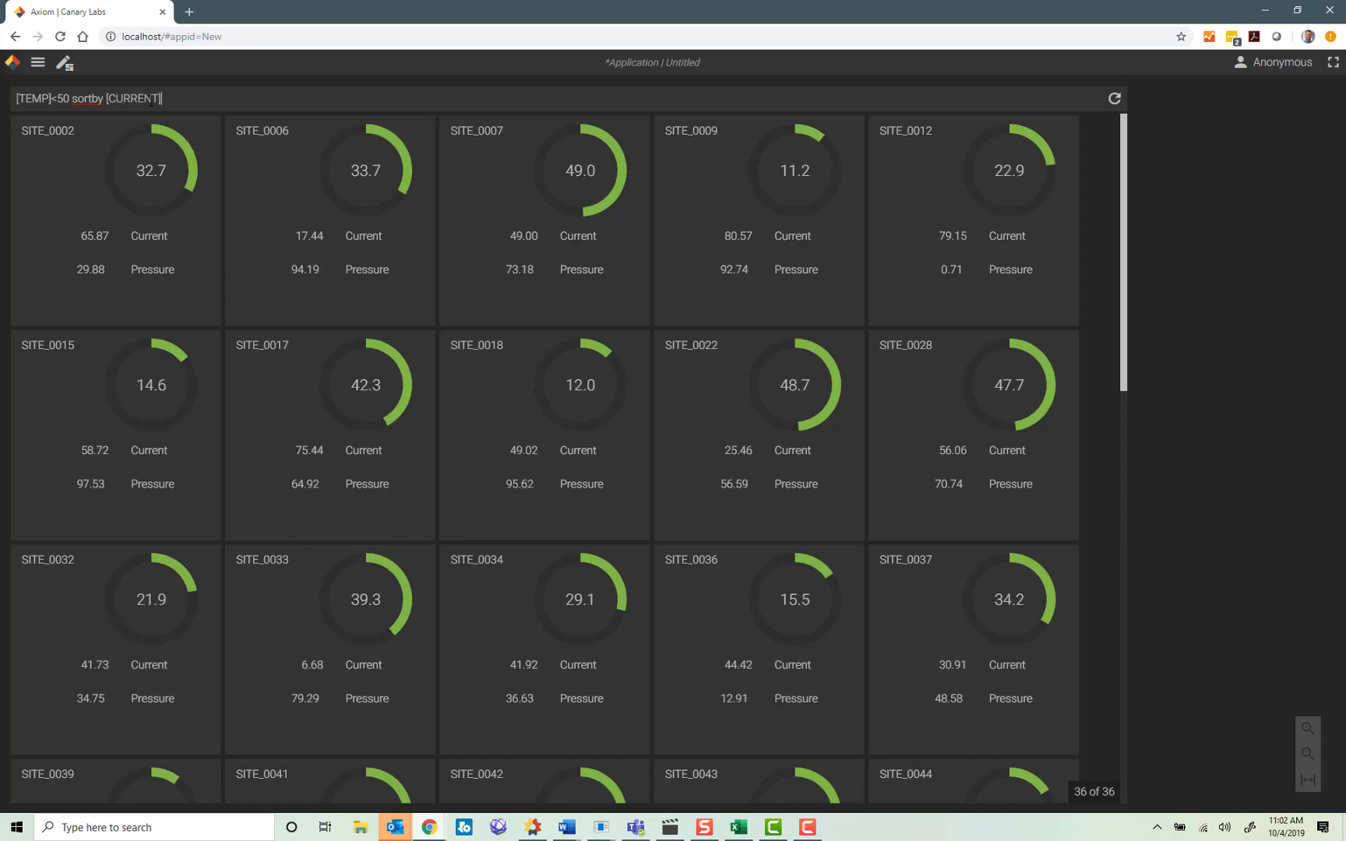
key(Return)
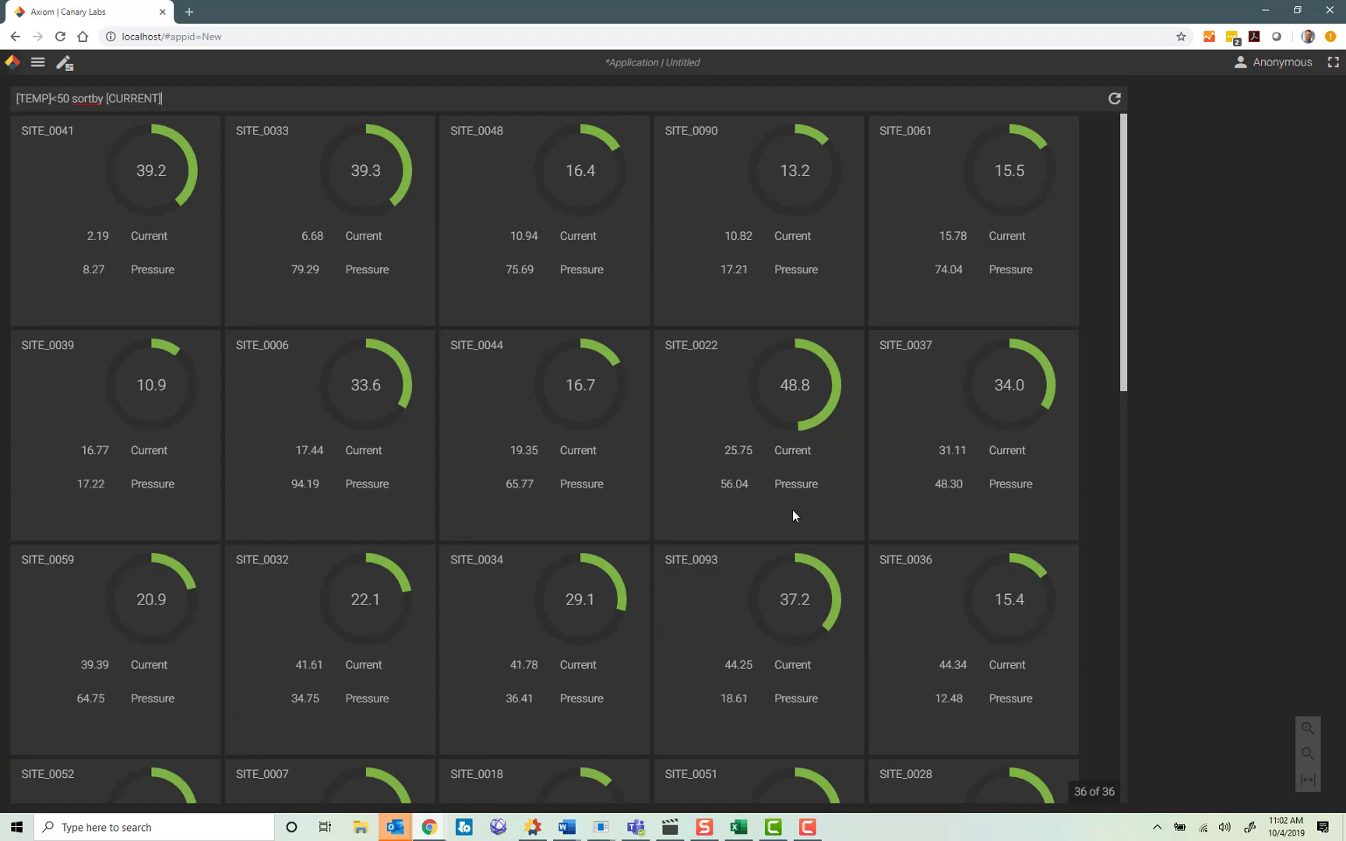
Step: Look through the filtered and sorted sites, and clear the filter expression
scroll(787, 522, down, 3)
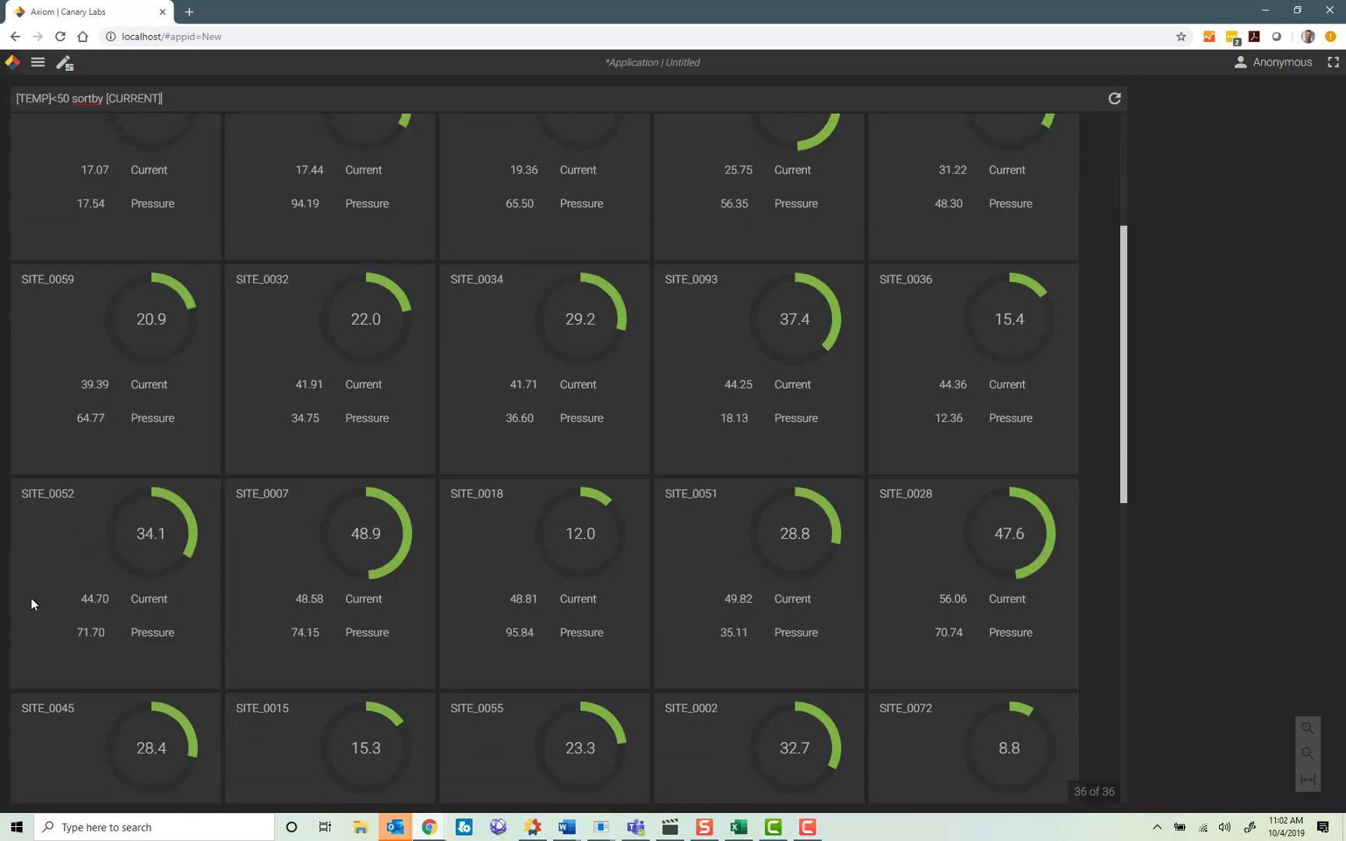
scroll(977, 670, up, 3)
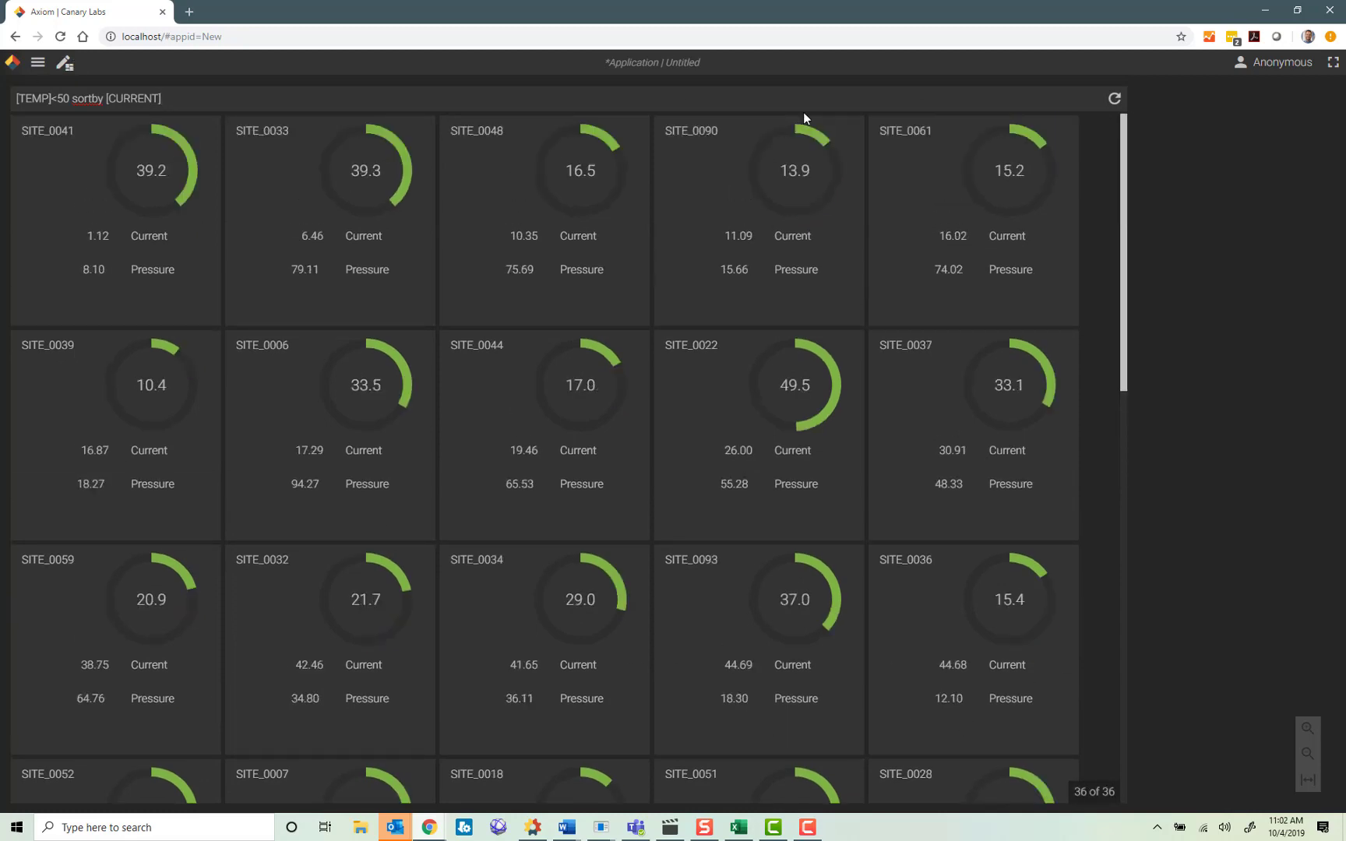
key(ctrl+a)
key(BackSpace)
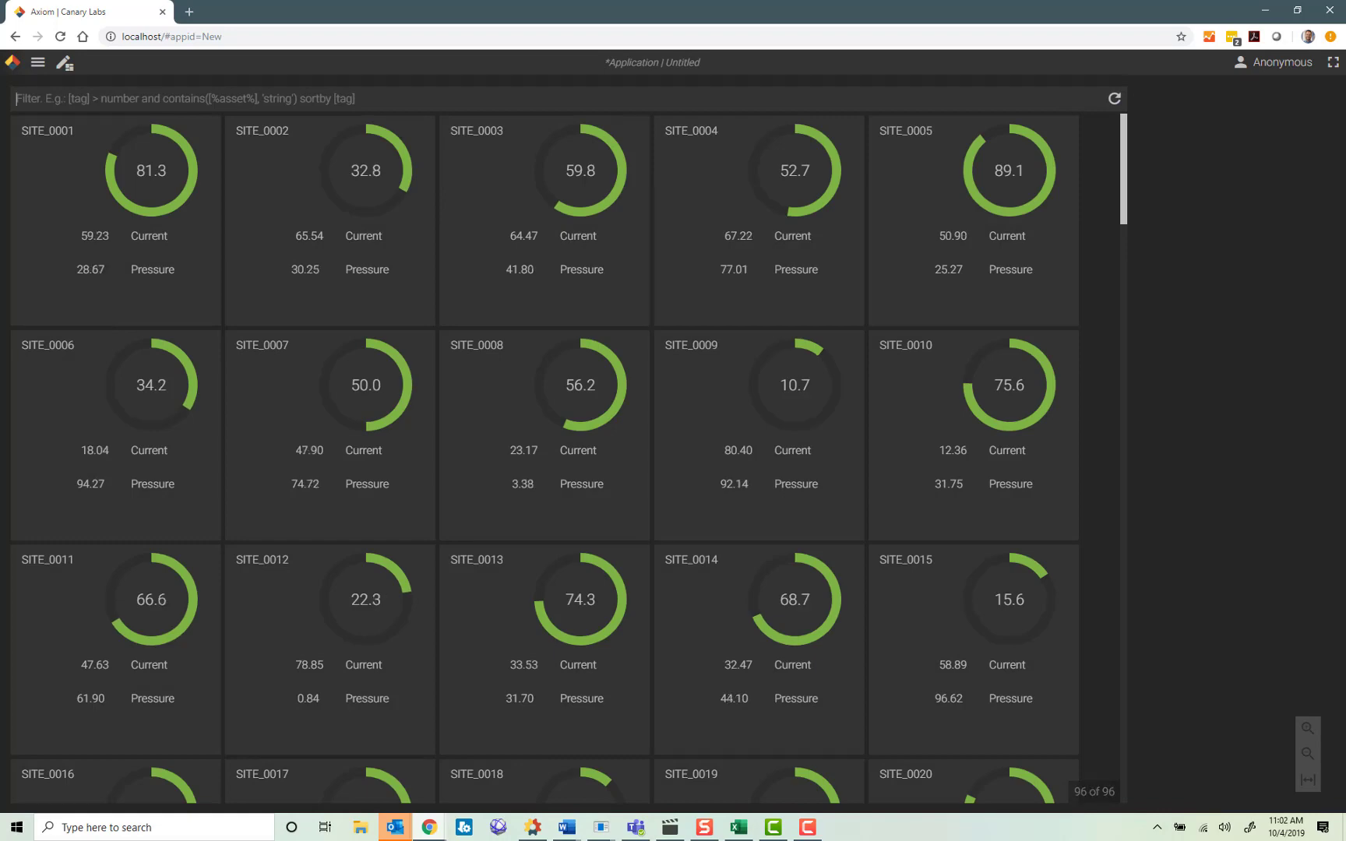
Step: Switch to the Data Generation app, bring its window fully into view and examine the end of the tag list
click(601, 828)
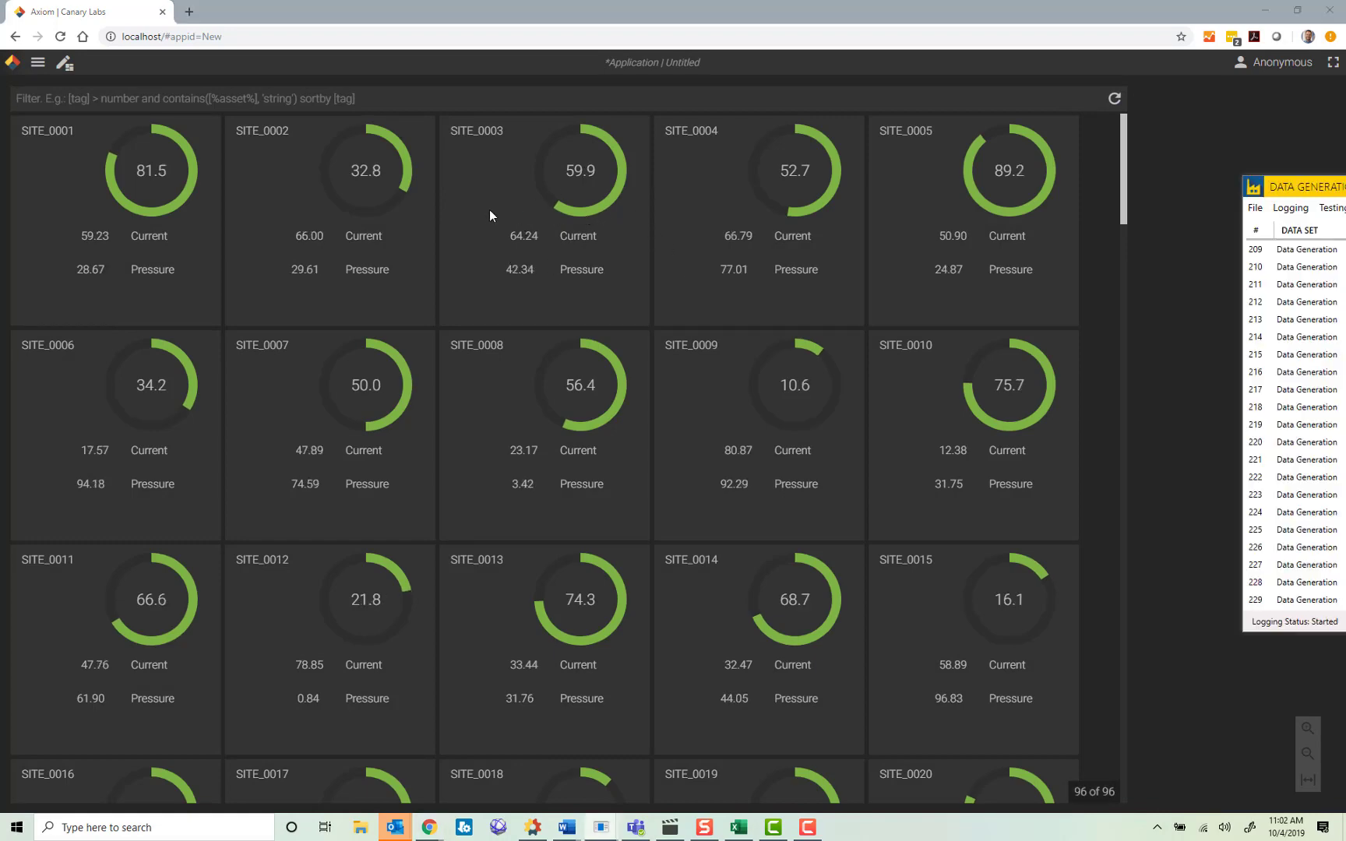
drag(1324, 187, 490, 210)
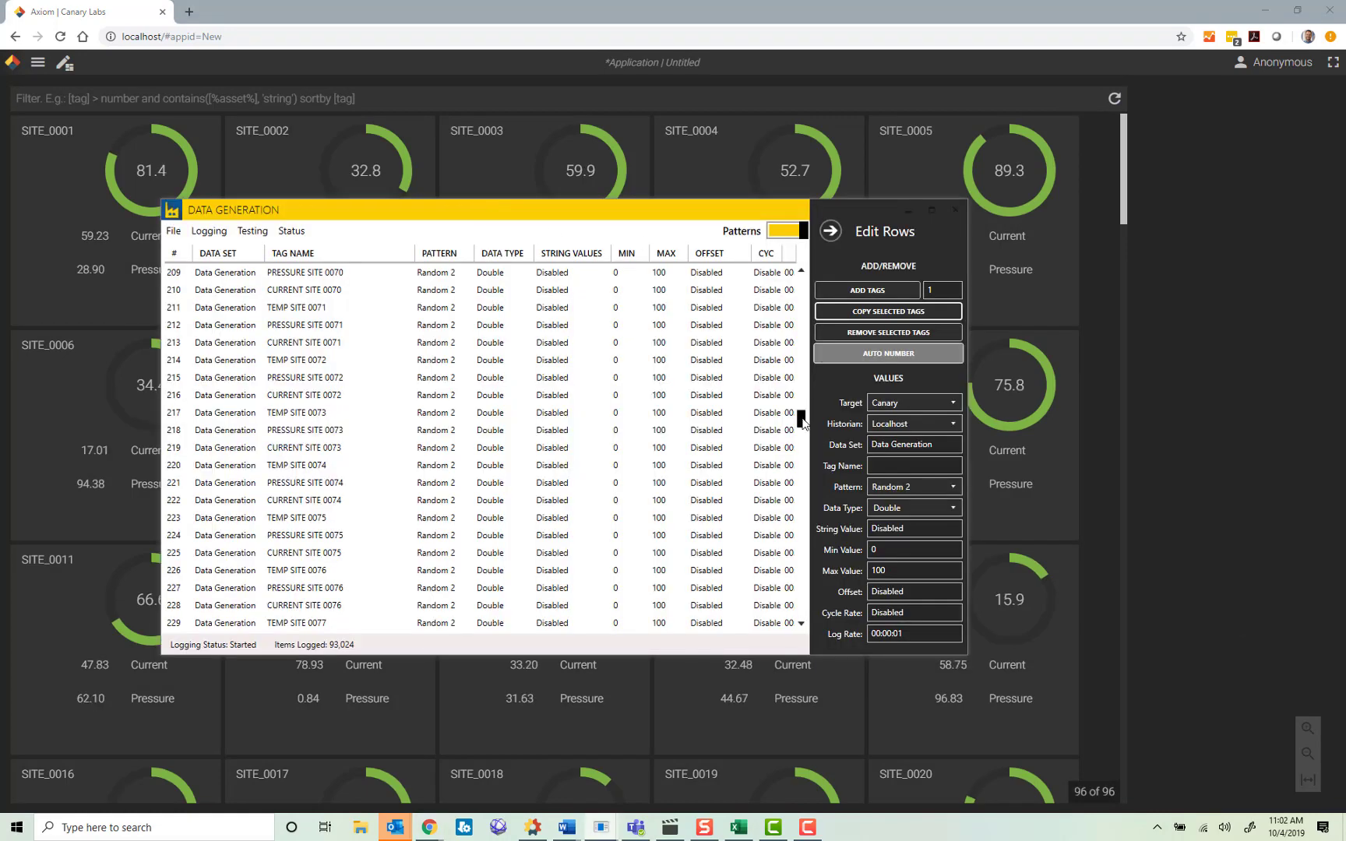
drag(802, 419, 803, 628)
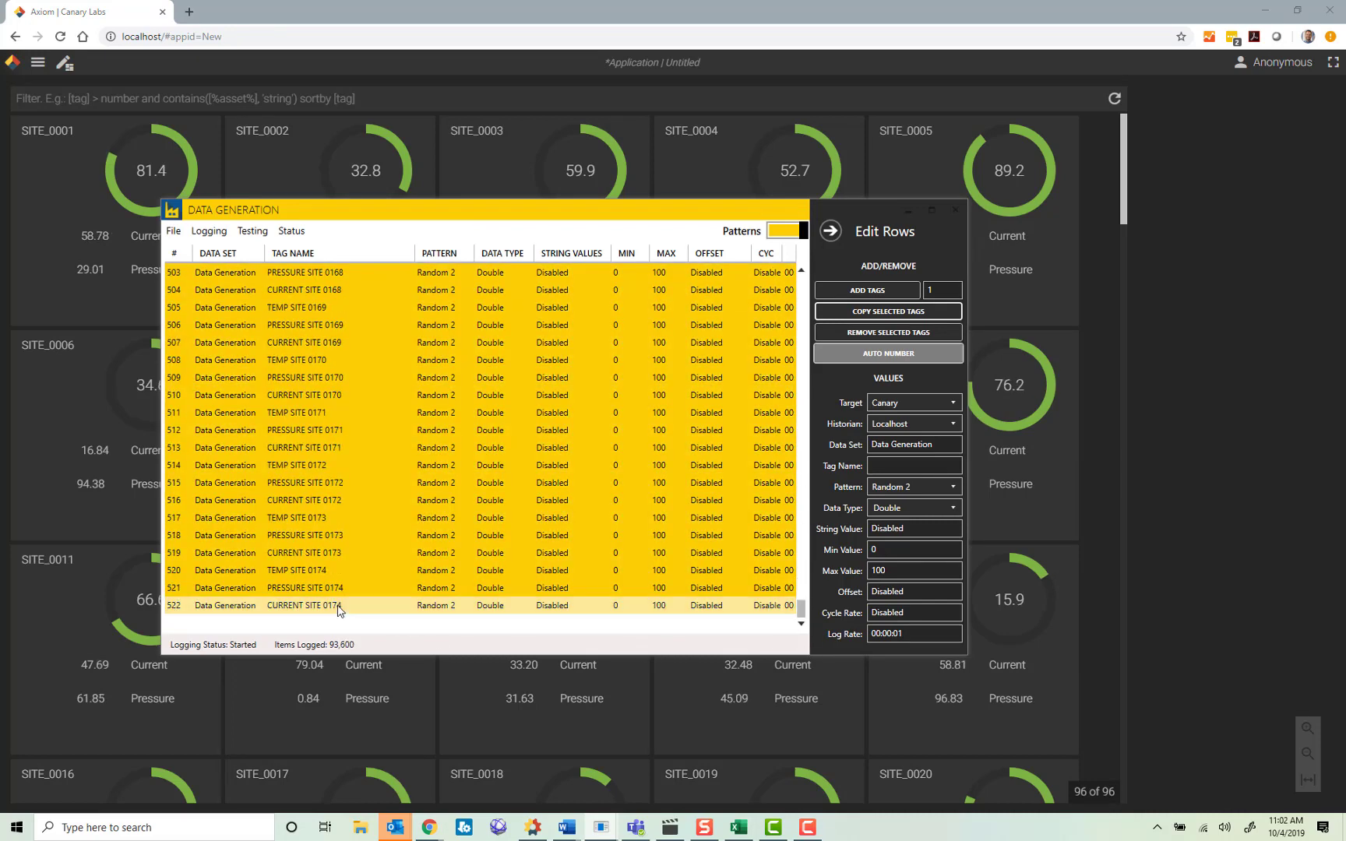
Step: Stop and restart logging for the generated tags, and return to the Axiom application
click(209, 232)
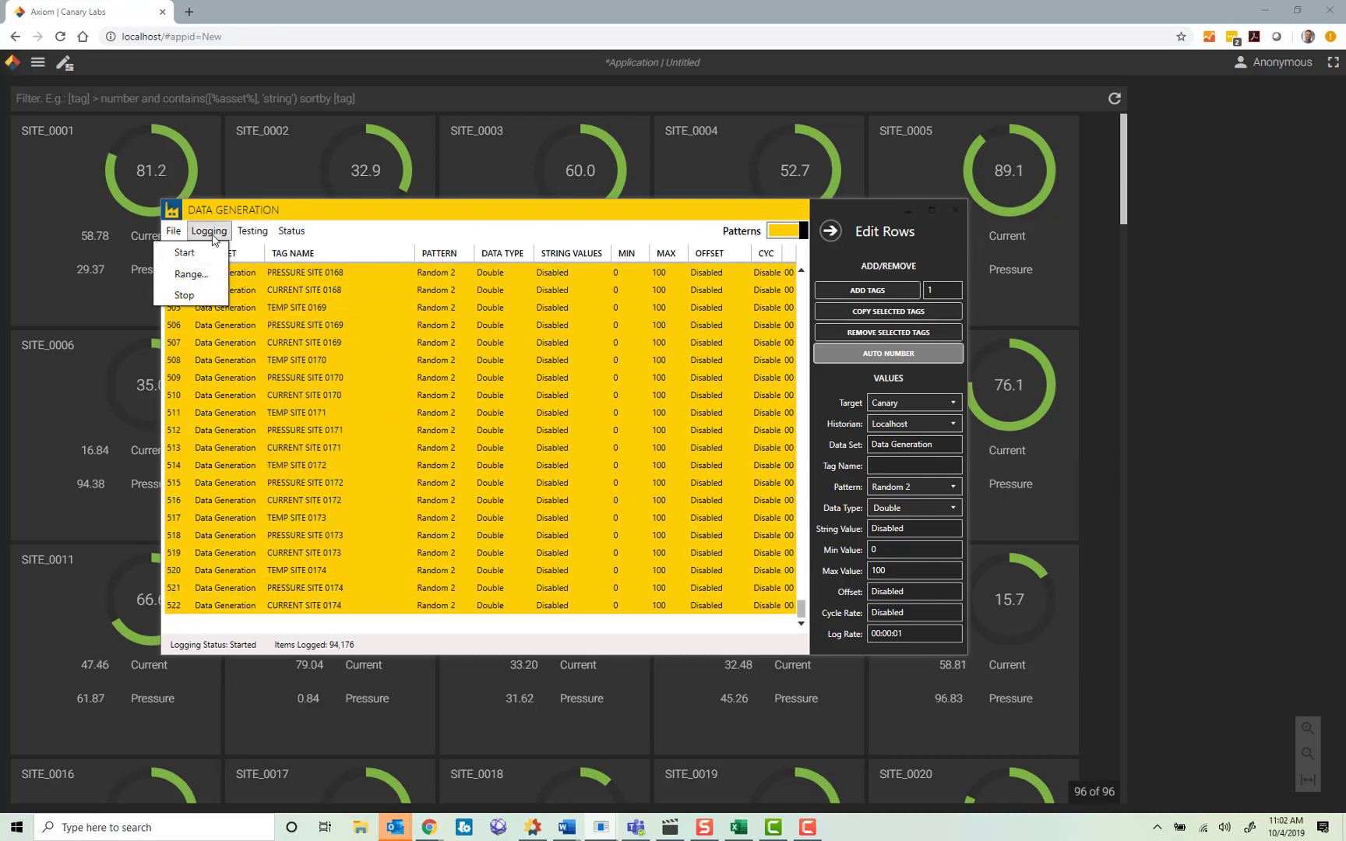
click(185, 296)
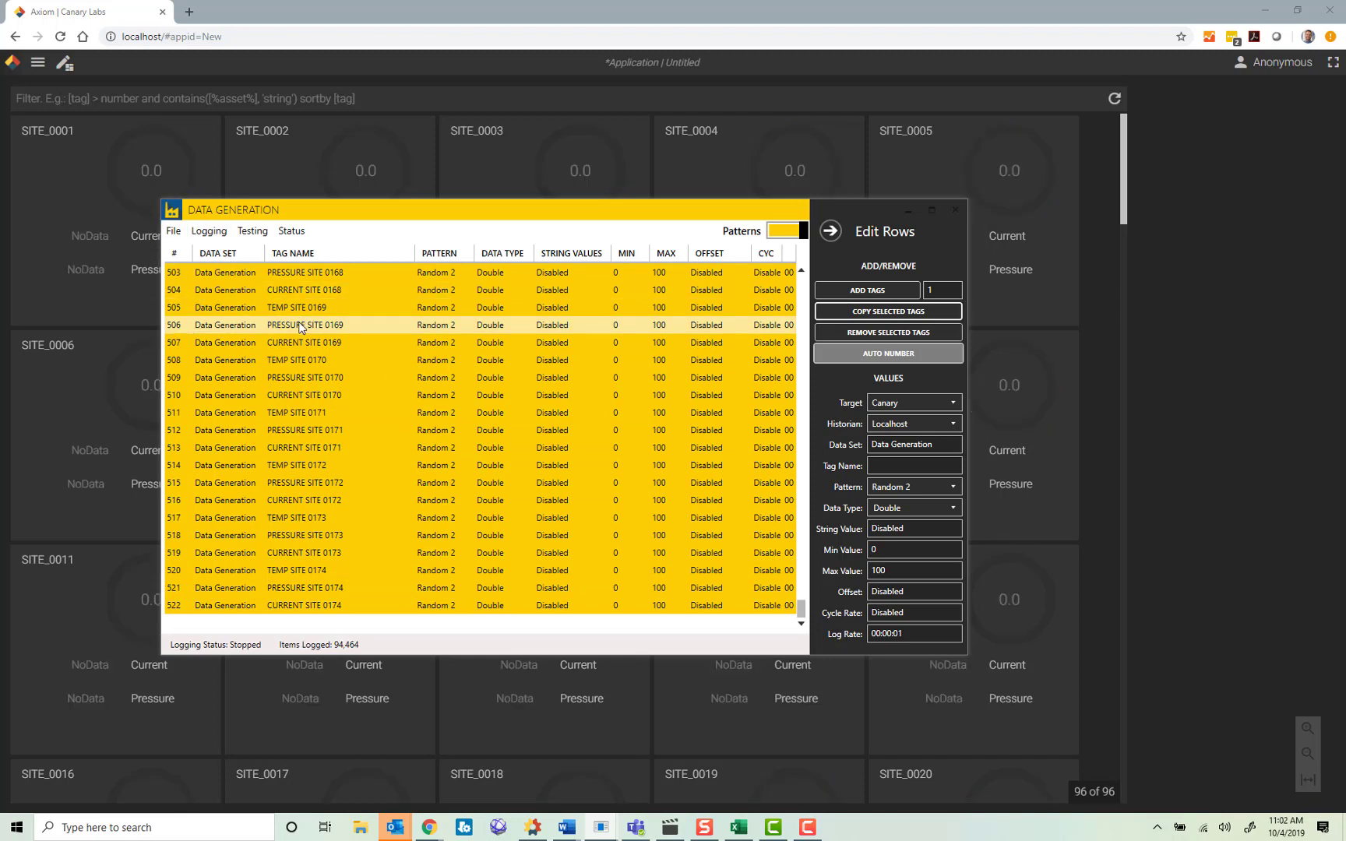
click(207, 232)
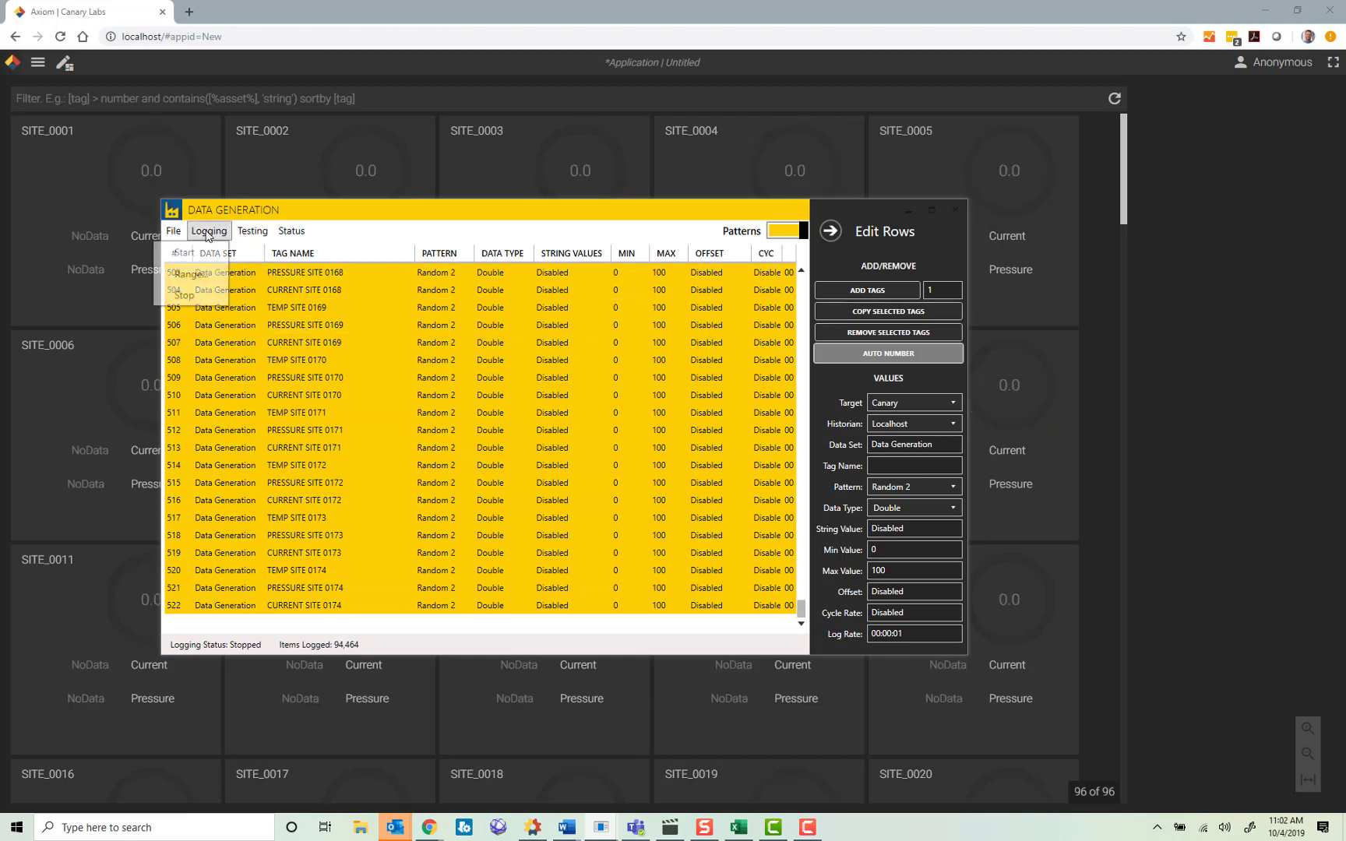
click(187, 254)
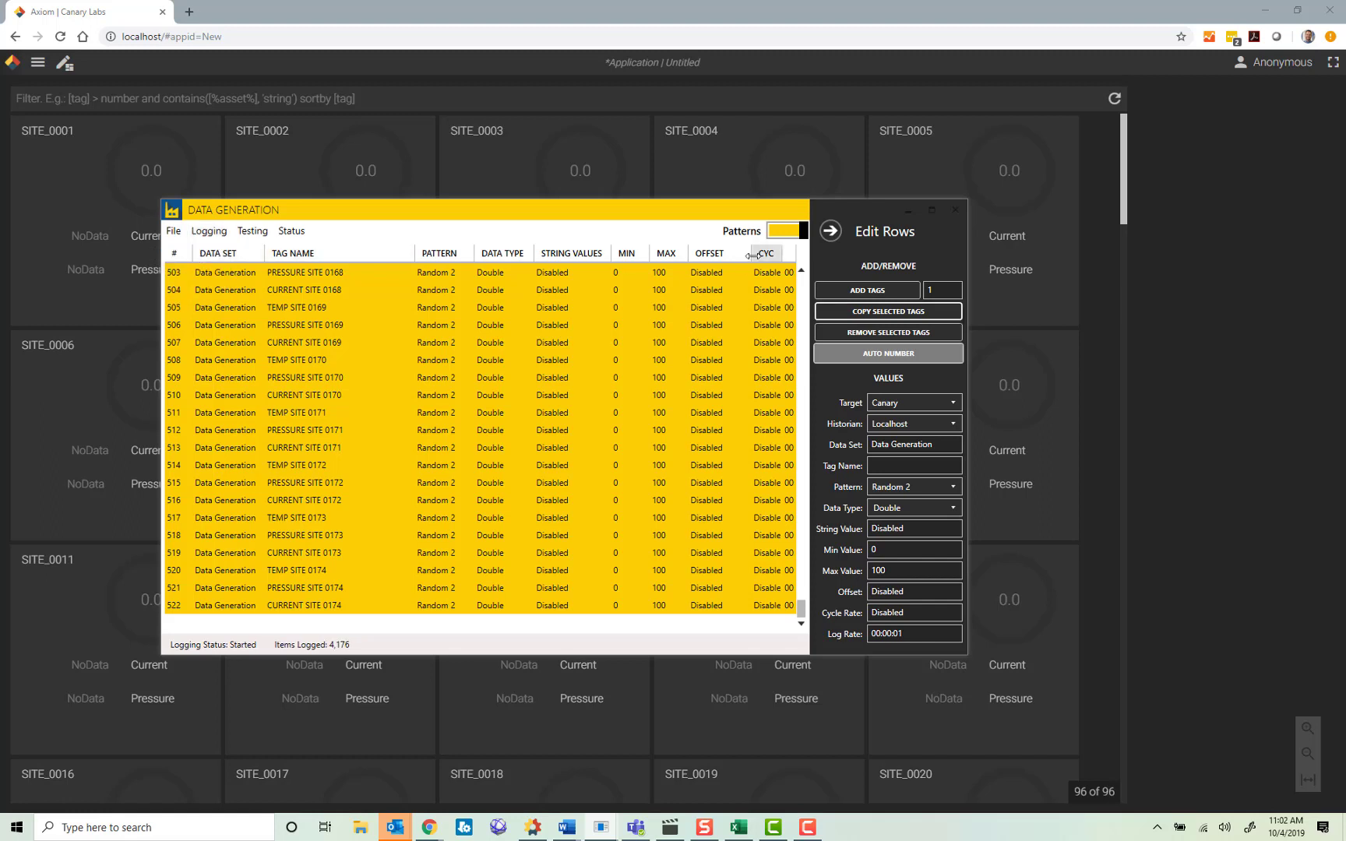
click(908, 212)
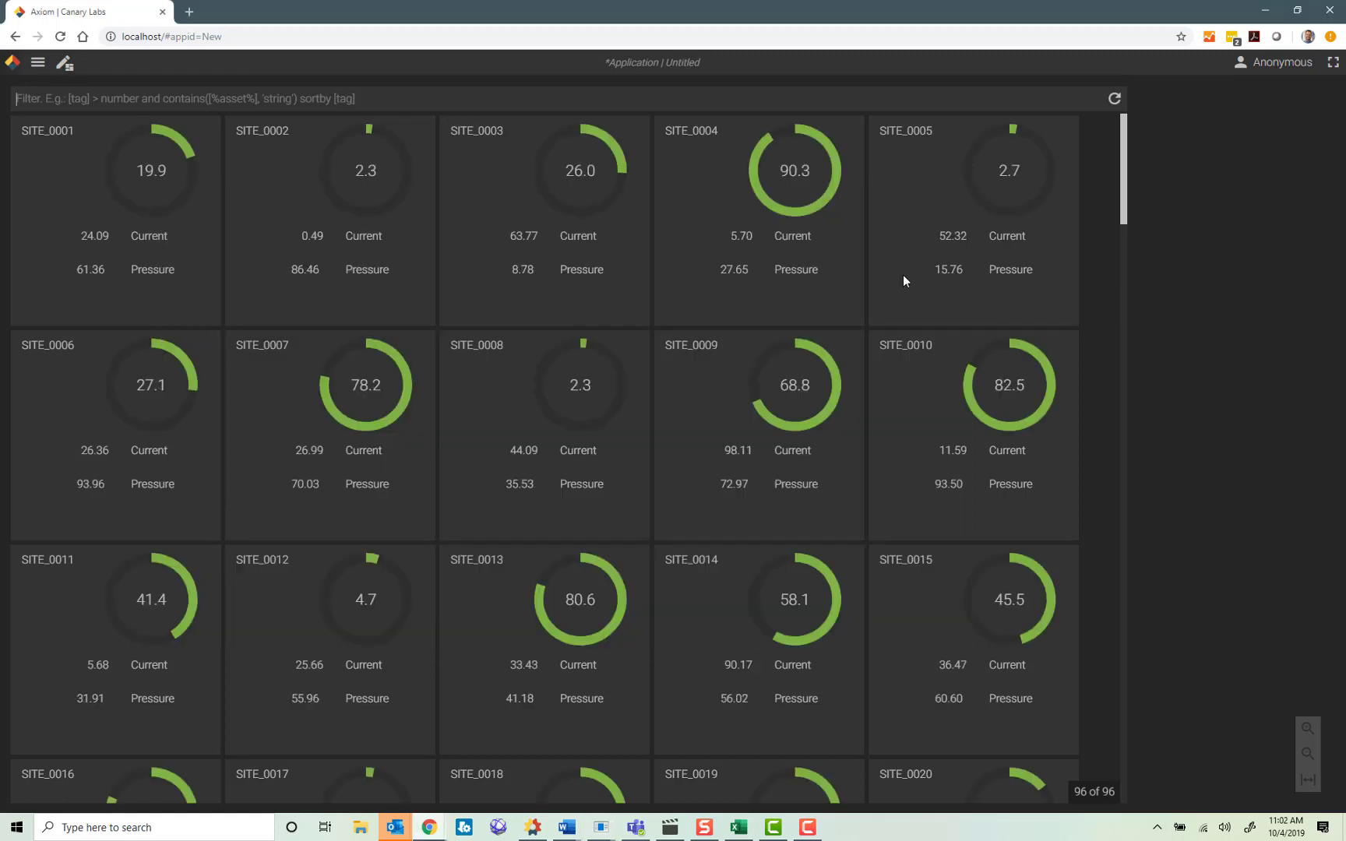
Step: Save the application as AssetDemo in the Public > Demo folder
click(38, 62)
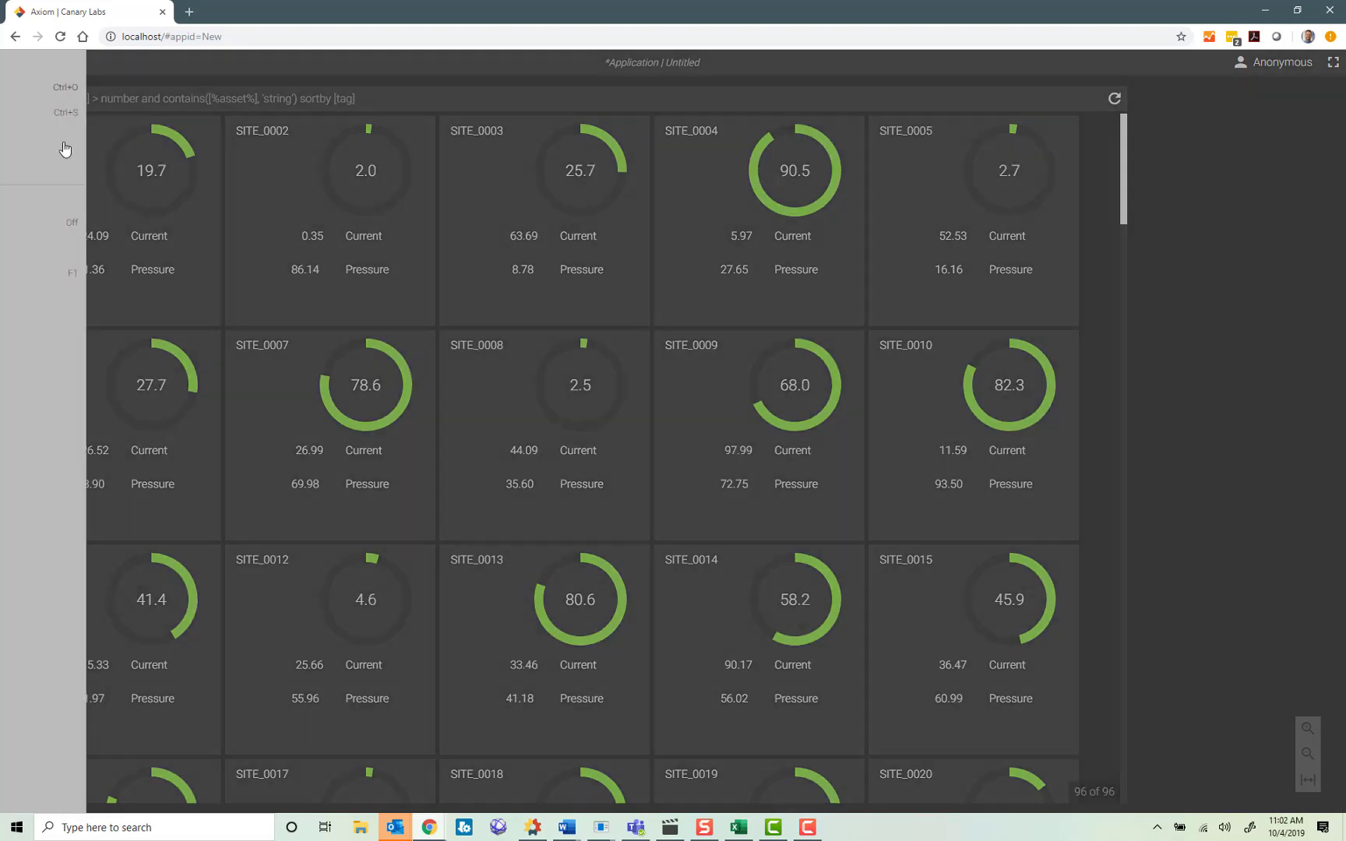
click(55, 112)
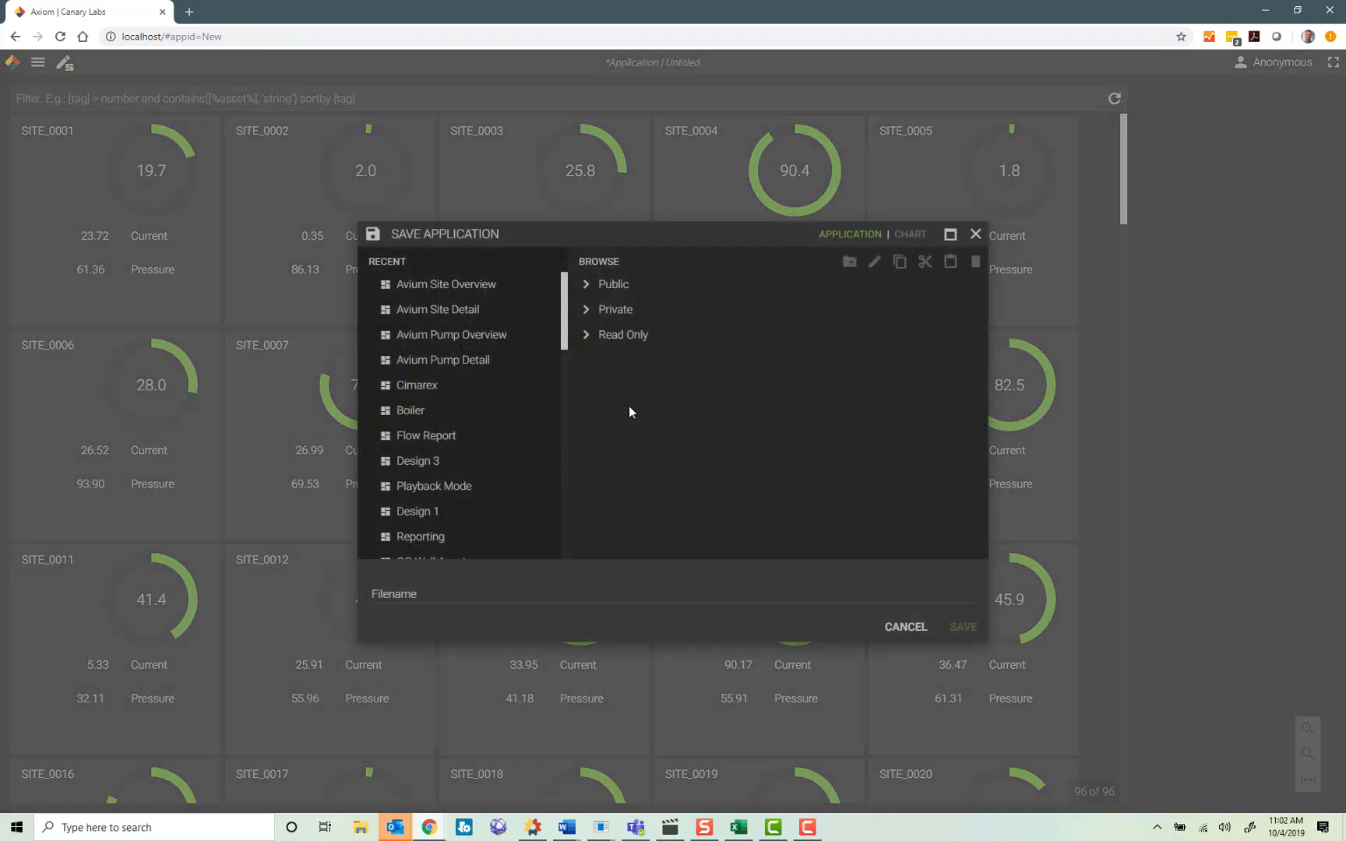
click(630, 289)
click(636, 335)
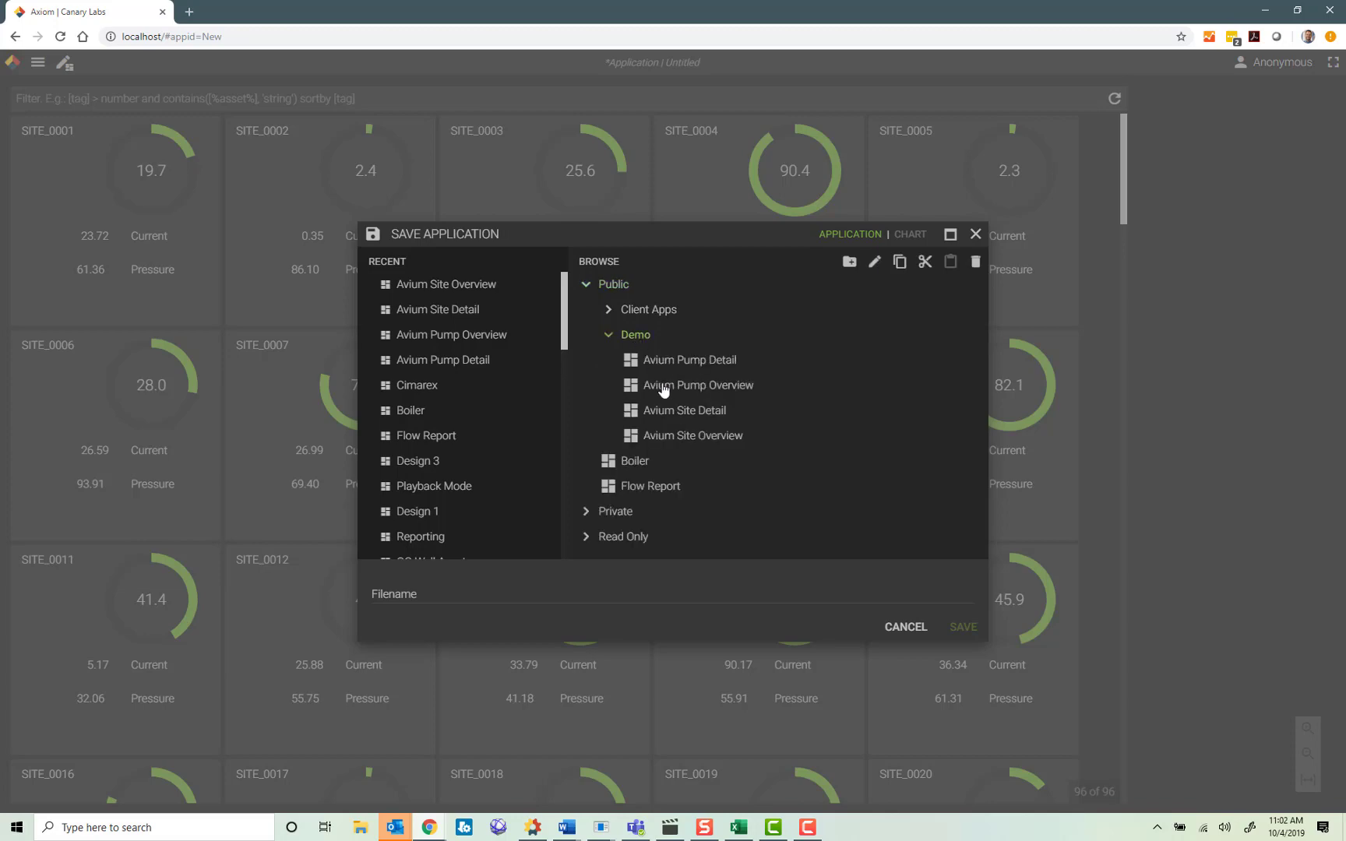
click(516, 591)
text(As)
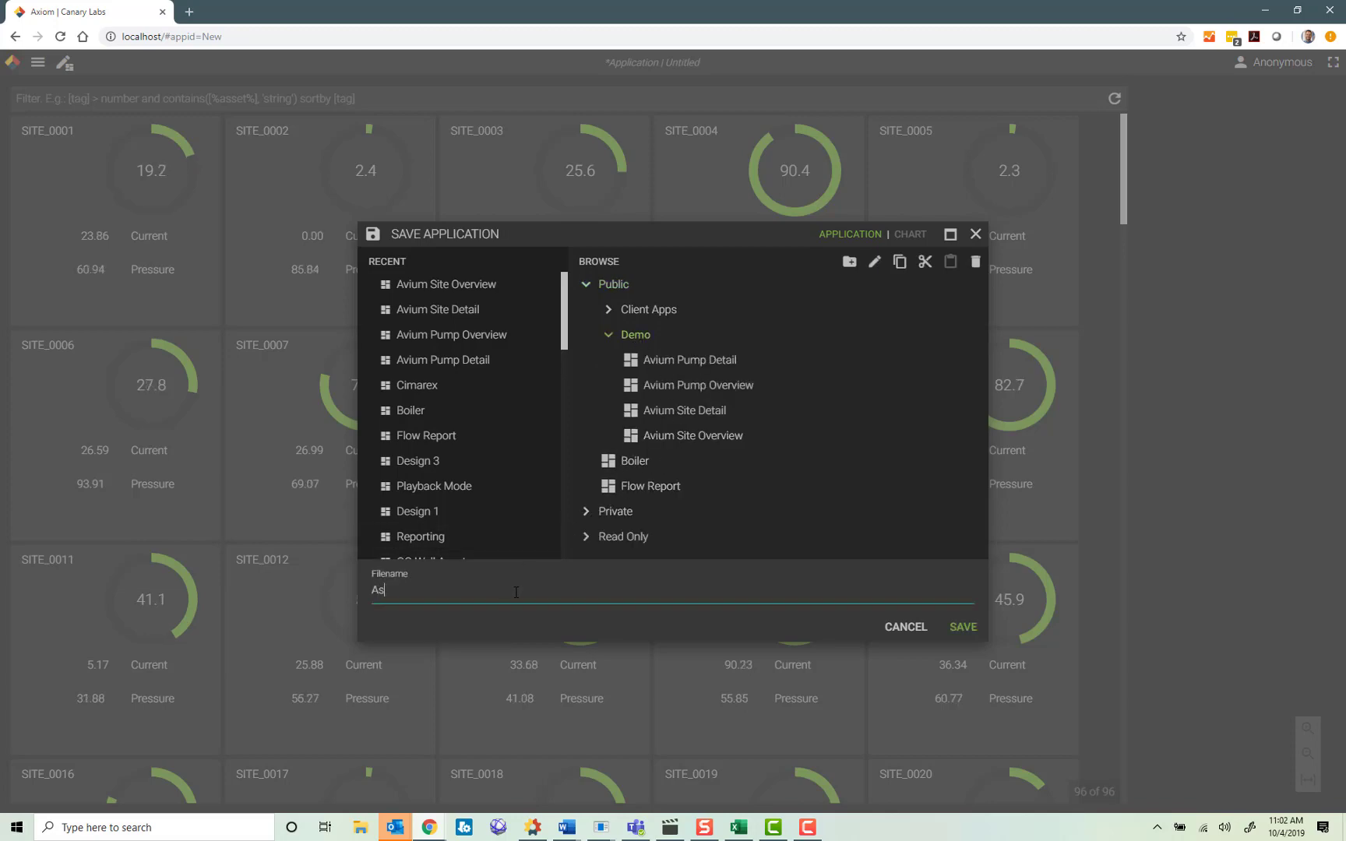
text(setDemo)
key(Return)
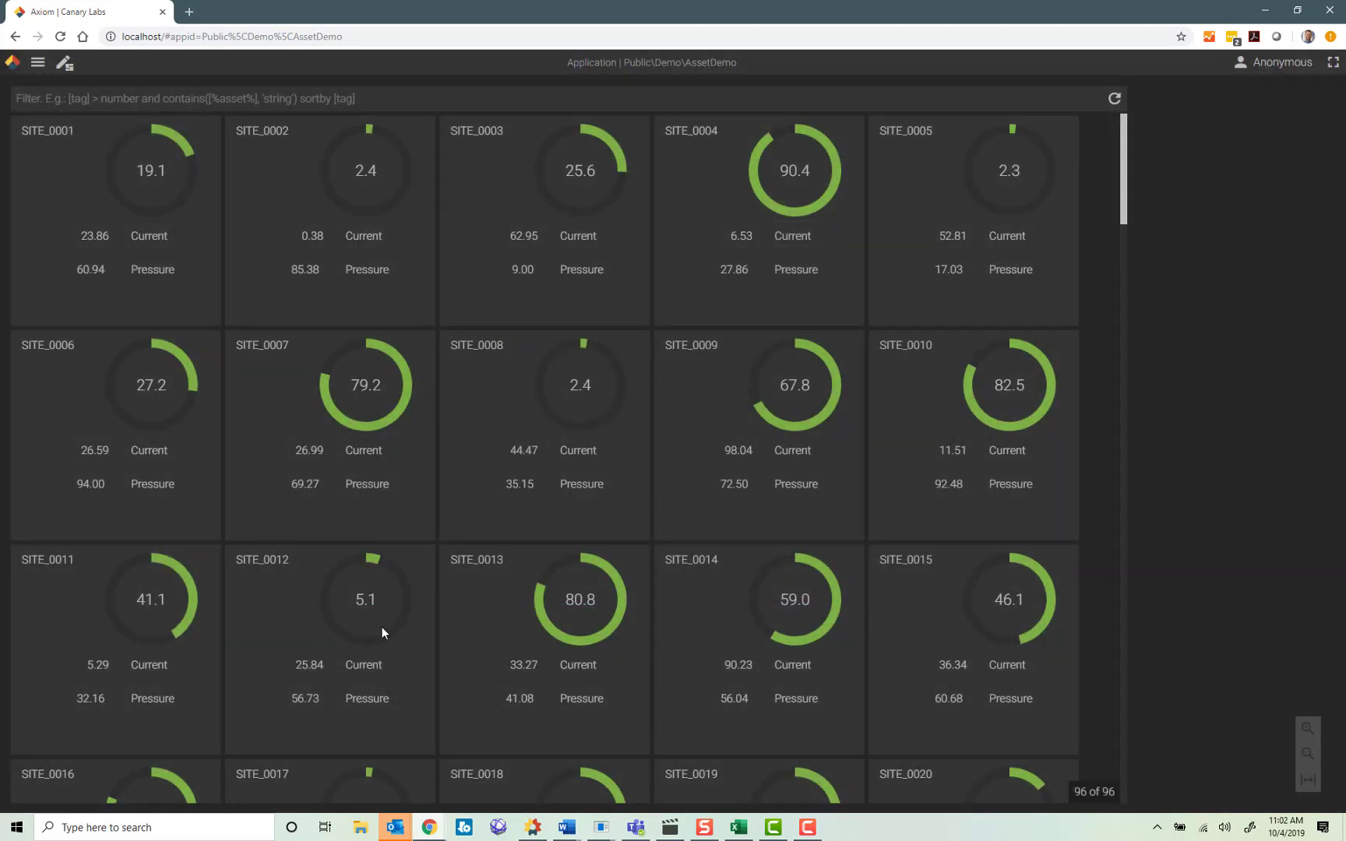
Step: Switch to Canary Administrator, stop and restart the Views service, and return to the Axiom application and reload it
click(533, 828)
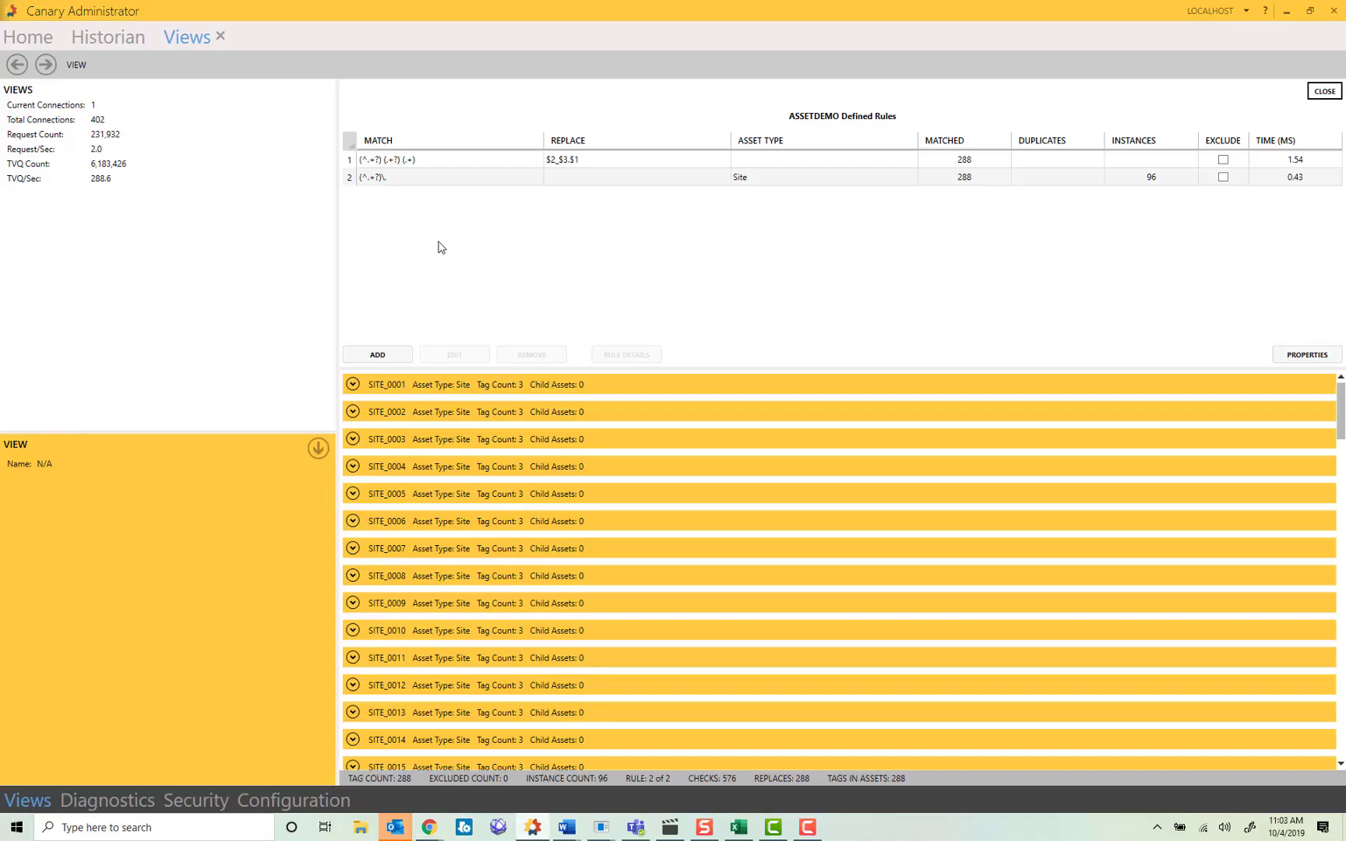
click(28, 36)
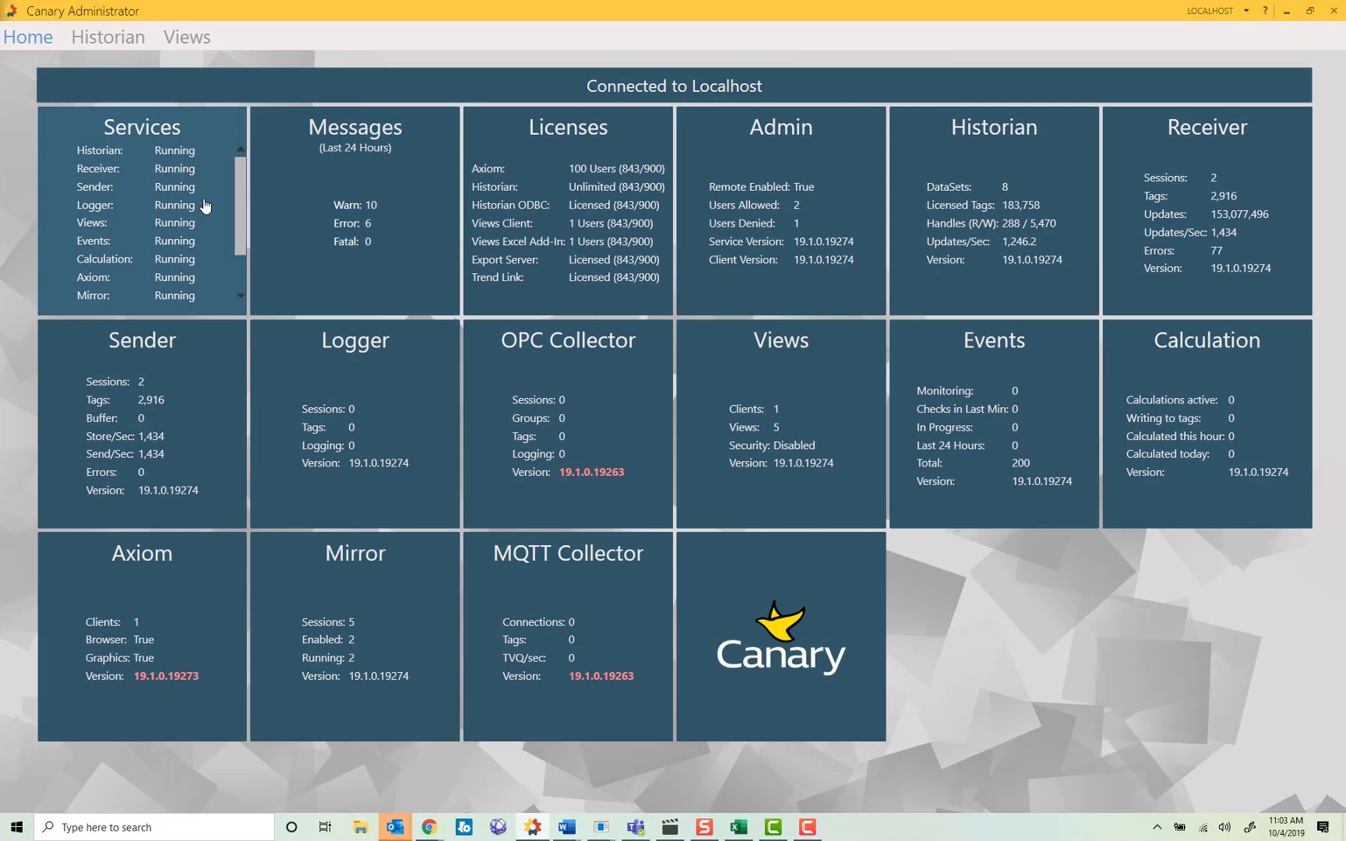
click(214, 212)
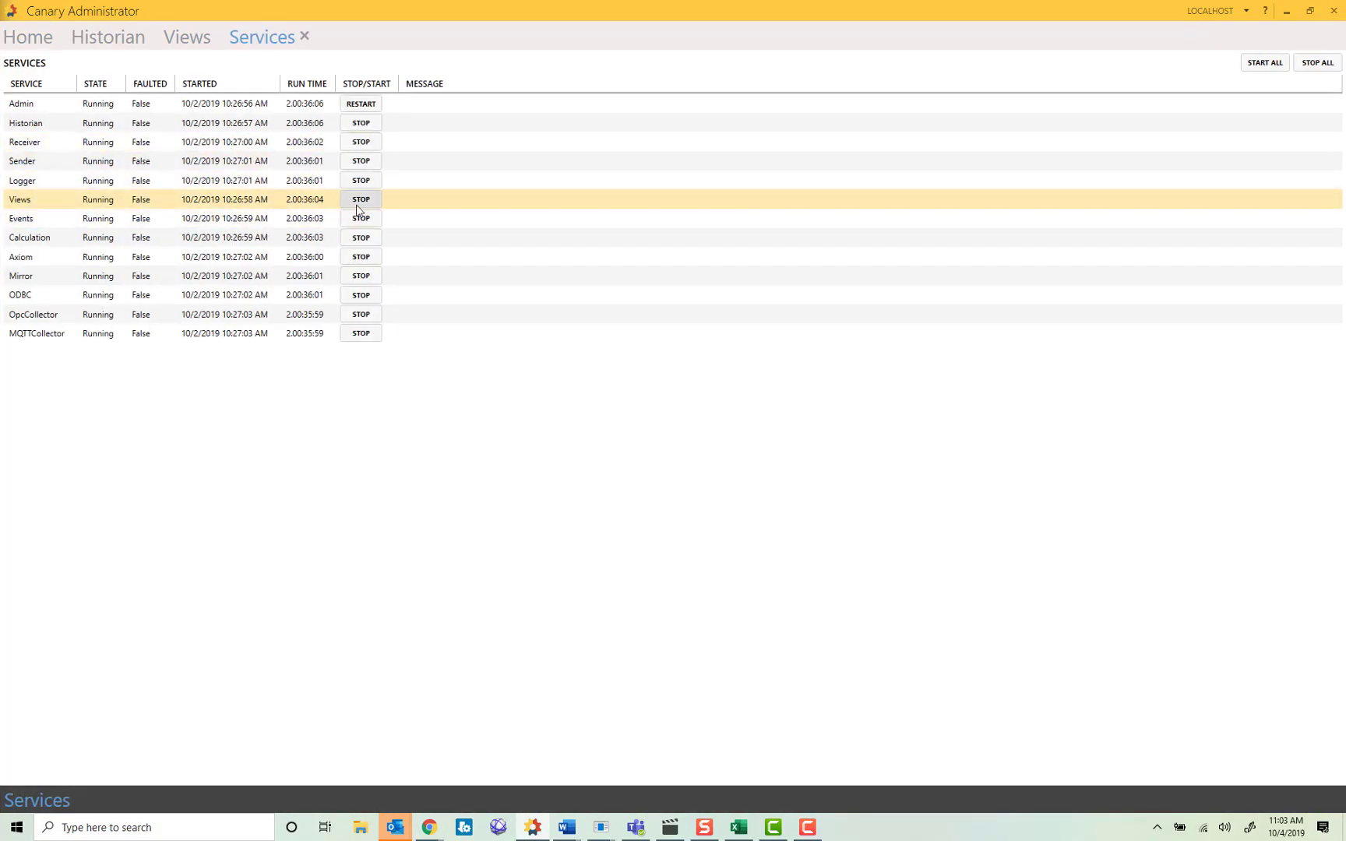
click(361, 199)
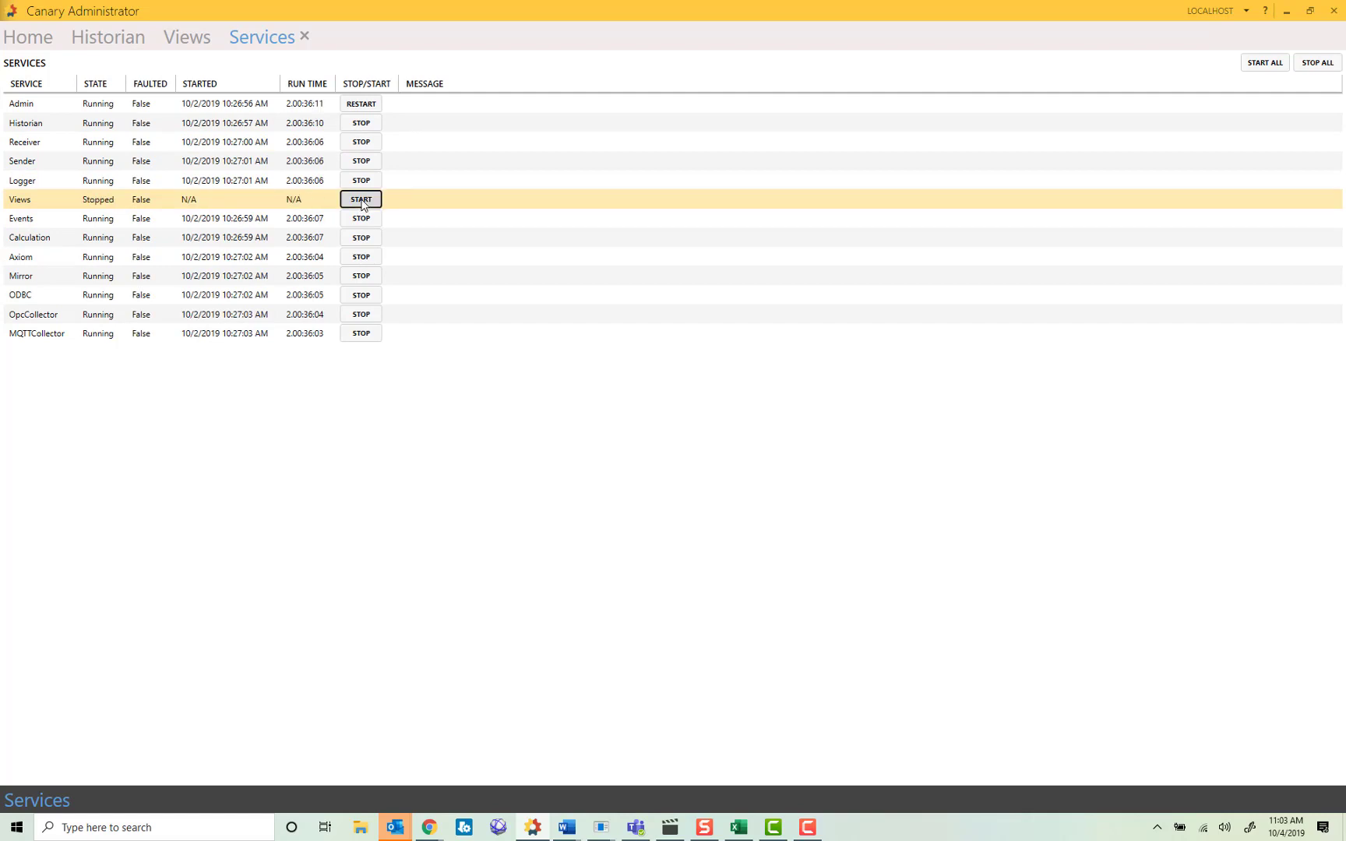
click(362, 201)
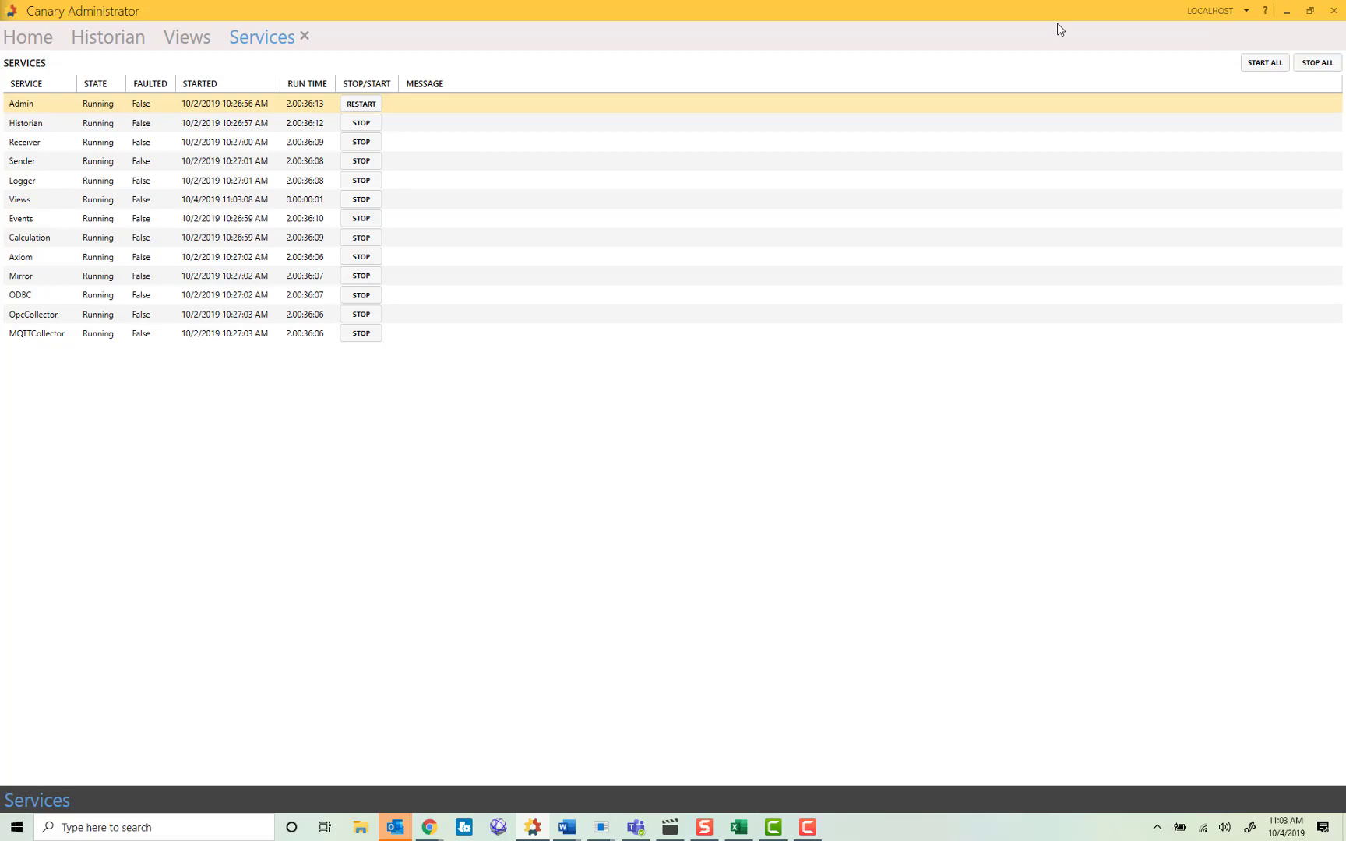
click(1287, 11)
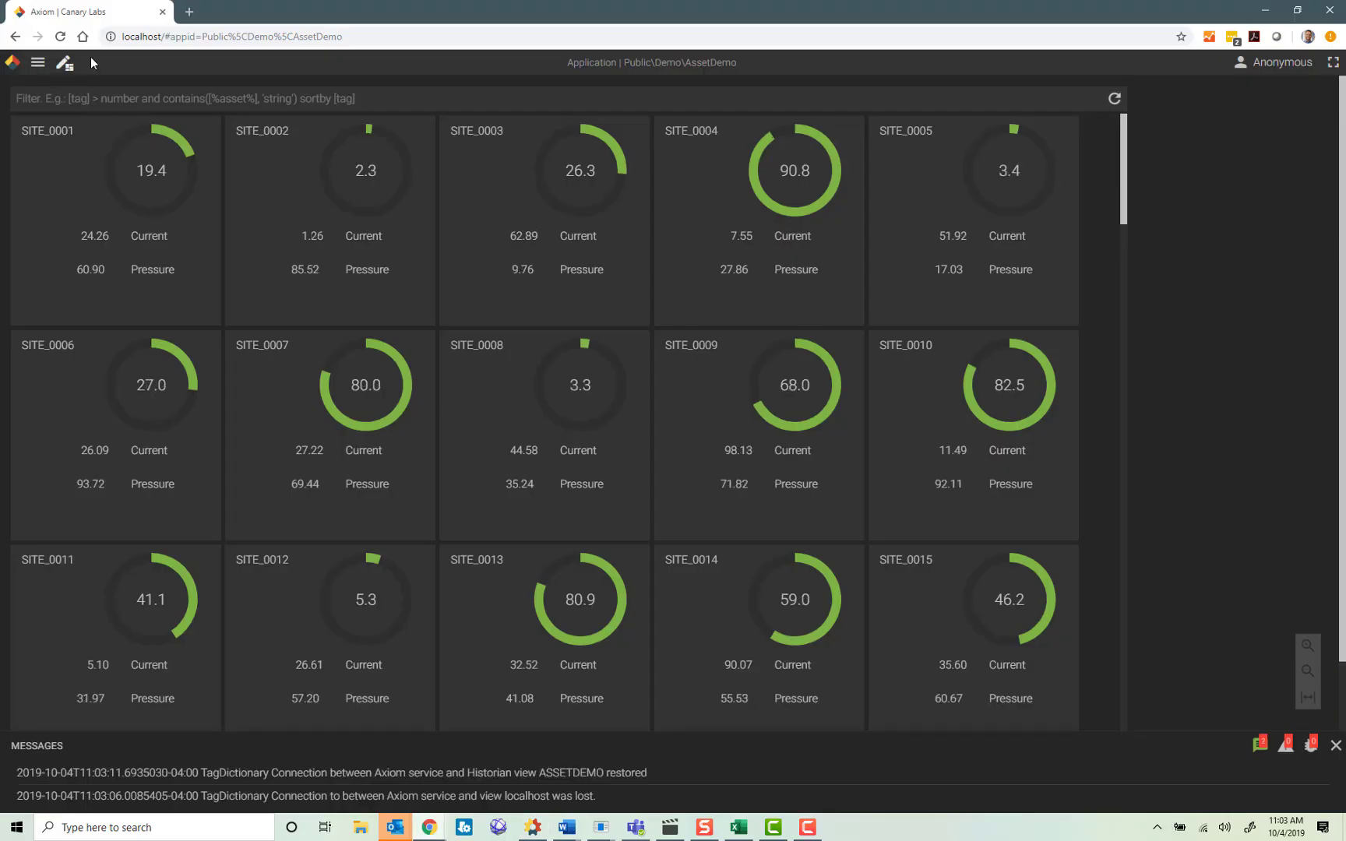
click(60, 38)
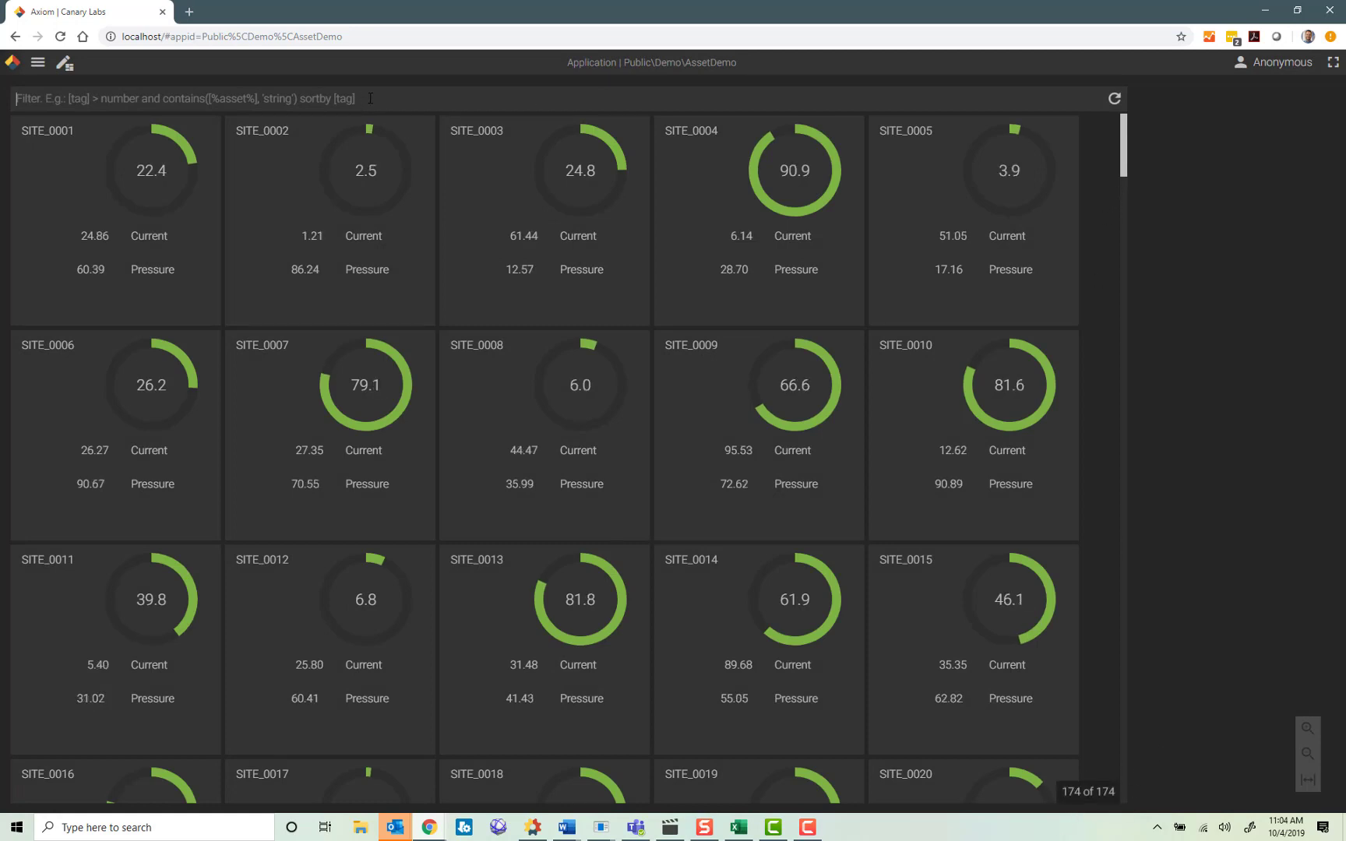
Step: Filter the sites with [PRESSURE]>60 && [TEMP]>55 and look through the matching sites
text([)
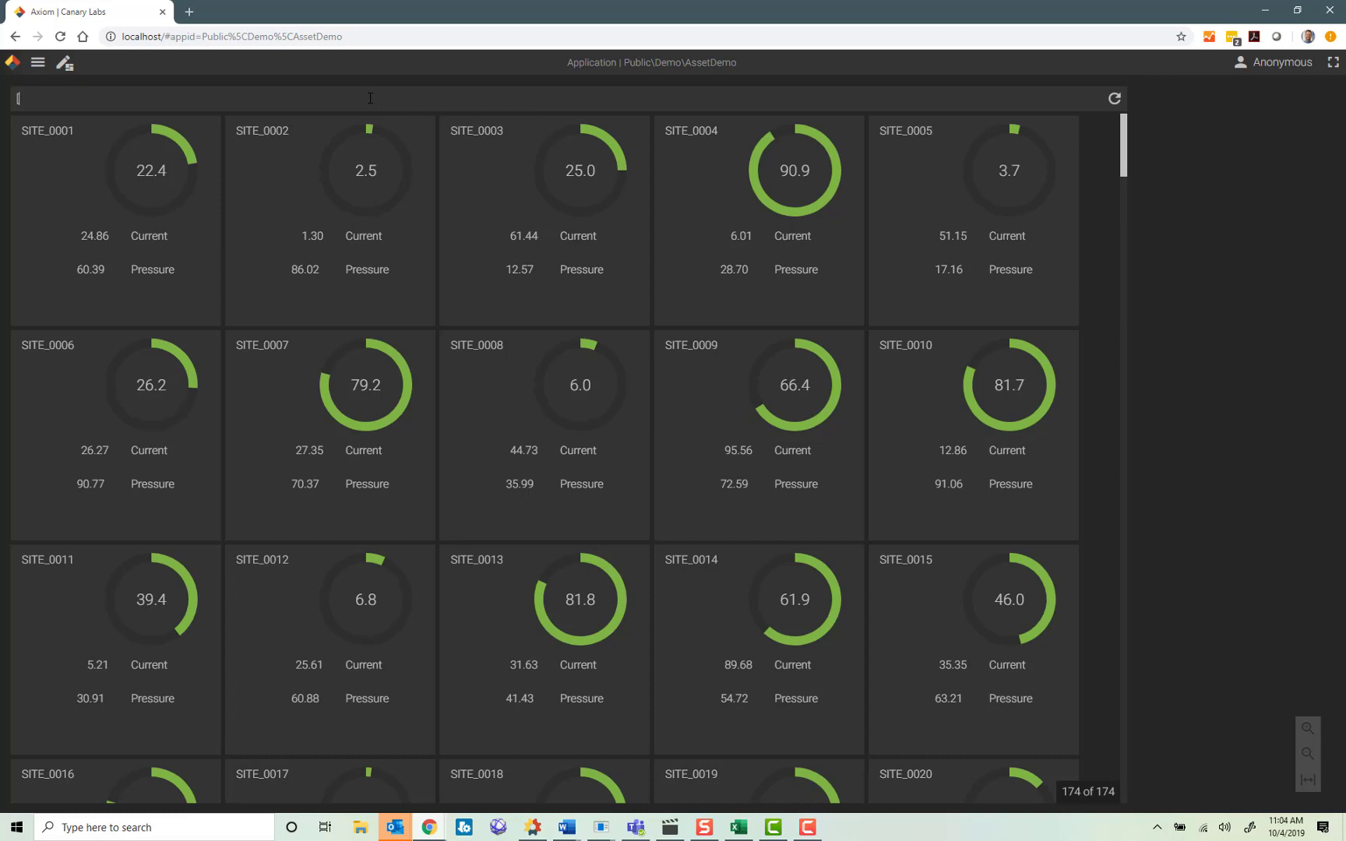
text(PRESSURE)
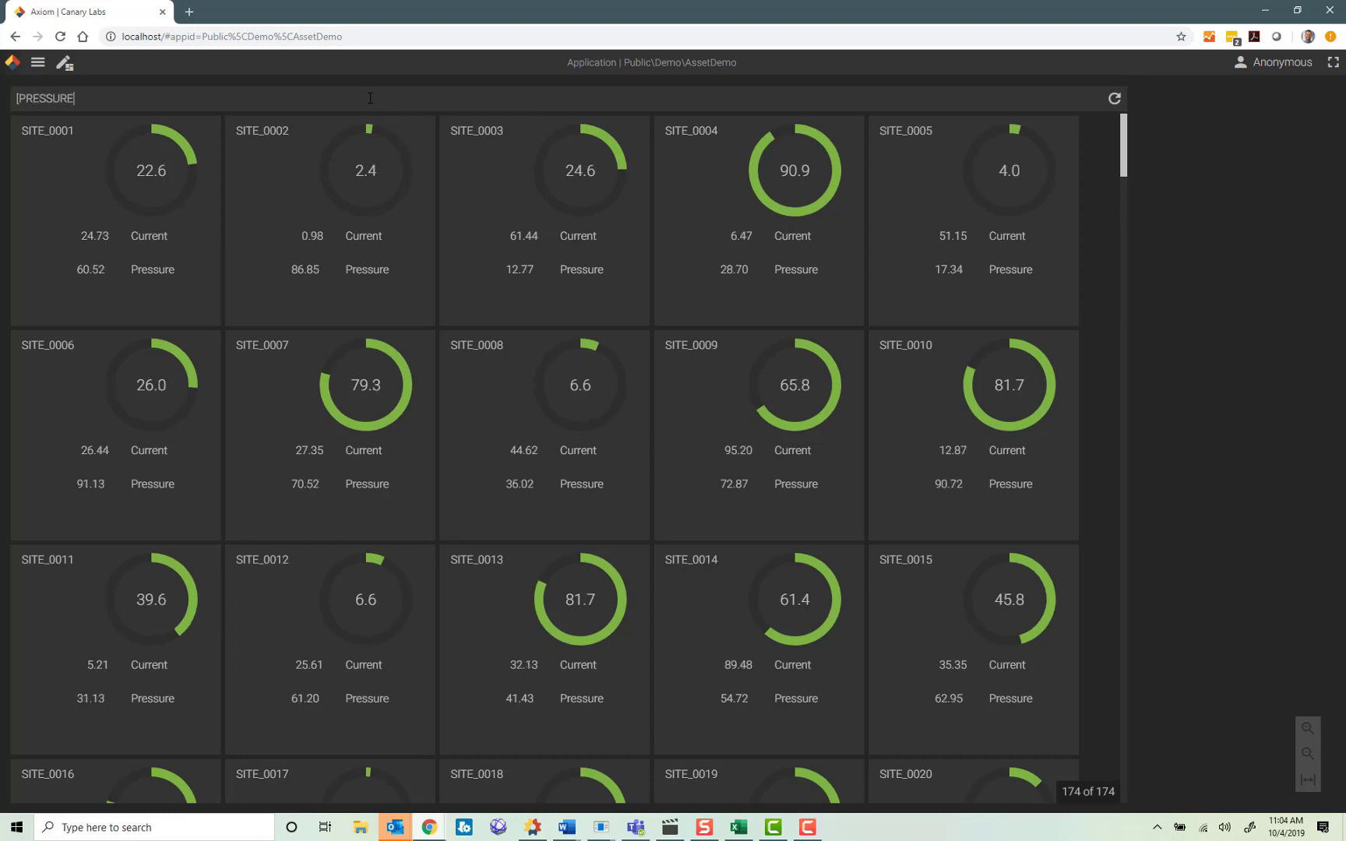
text(]>)
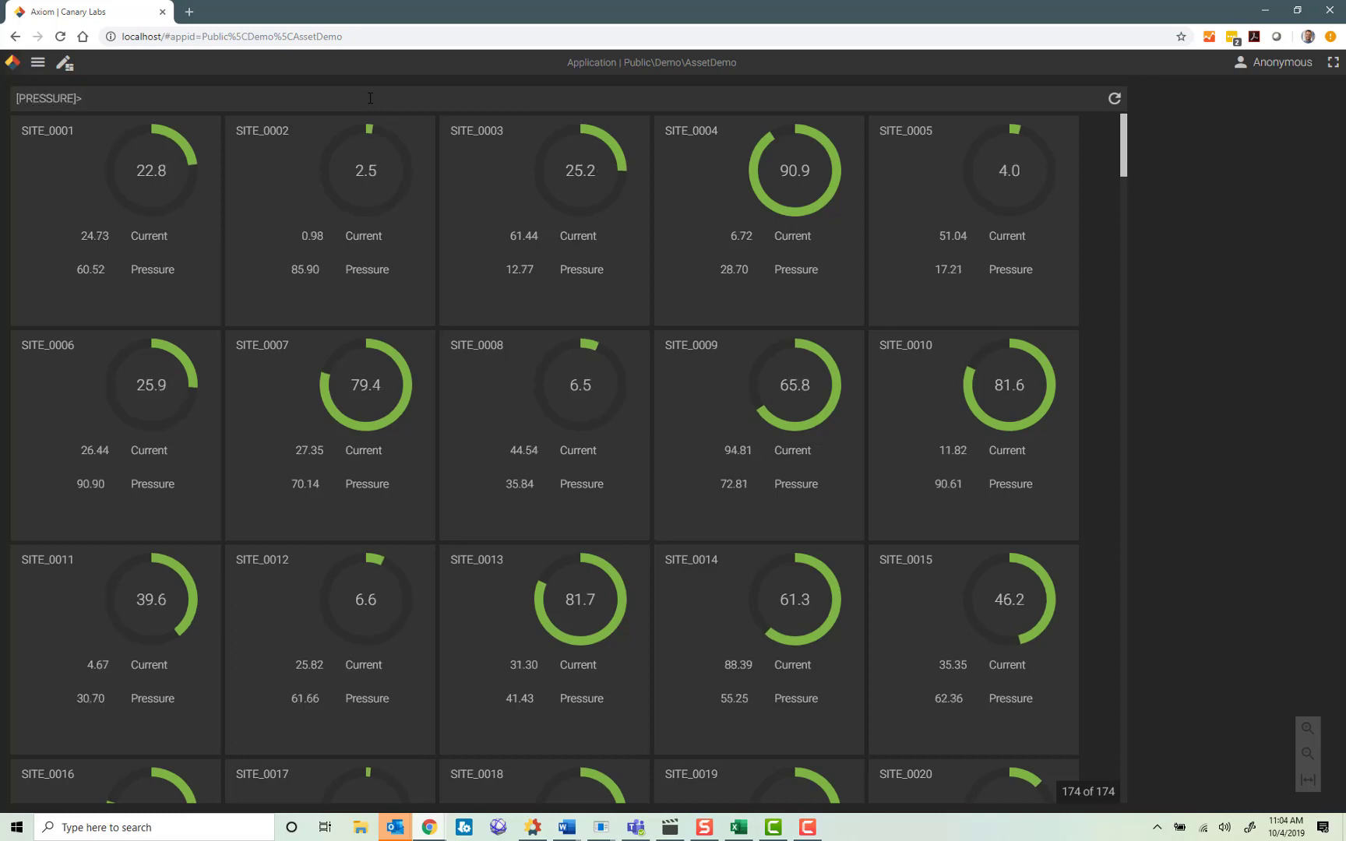
text(60)
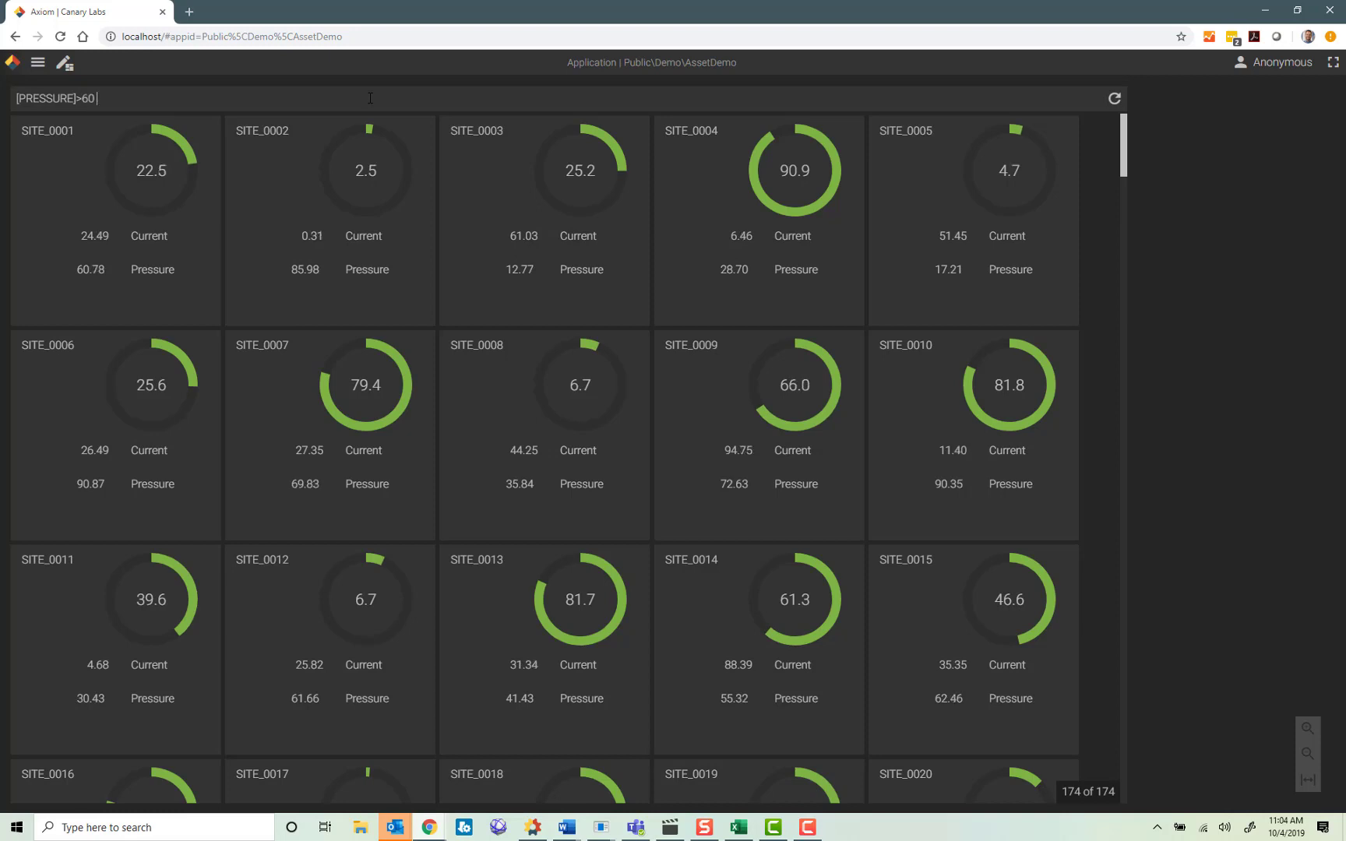
text( &&)
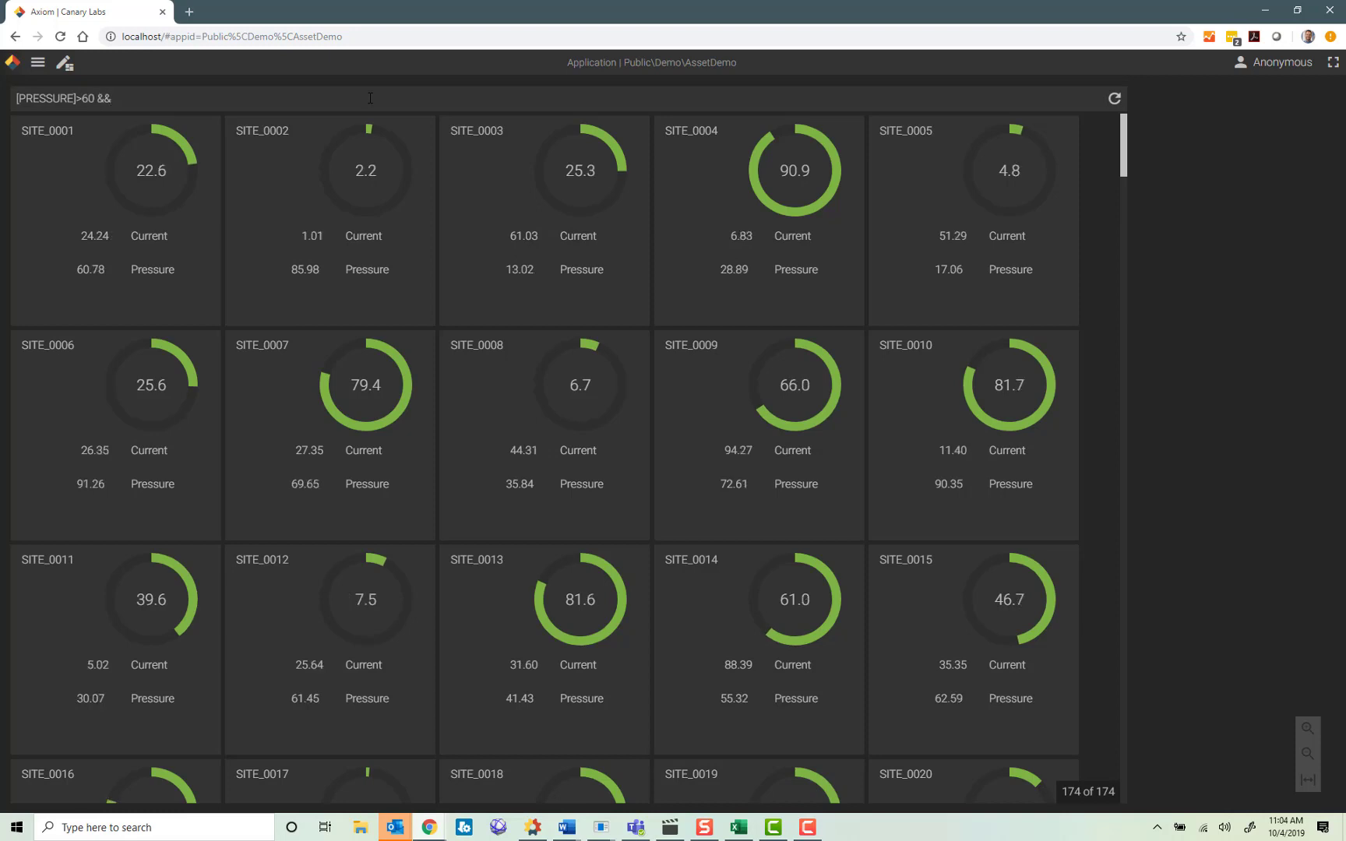
text( [TEMP]>)
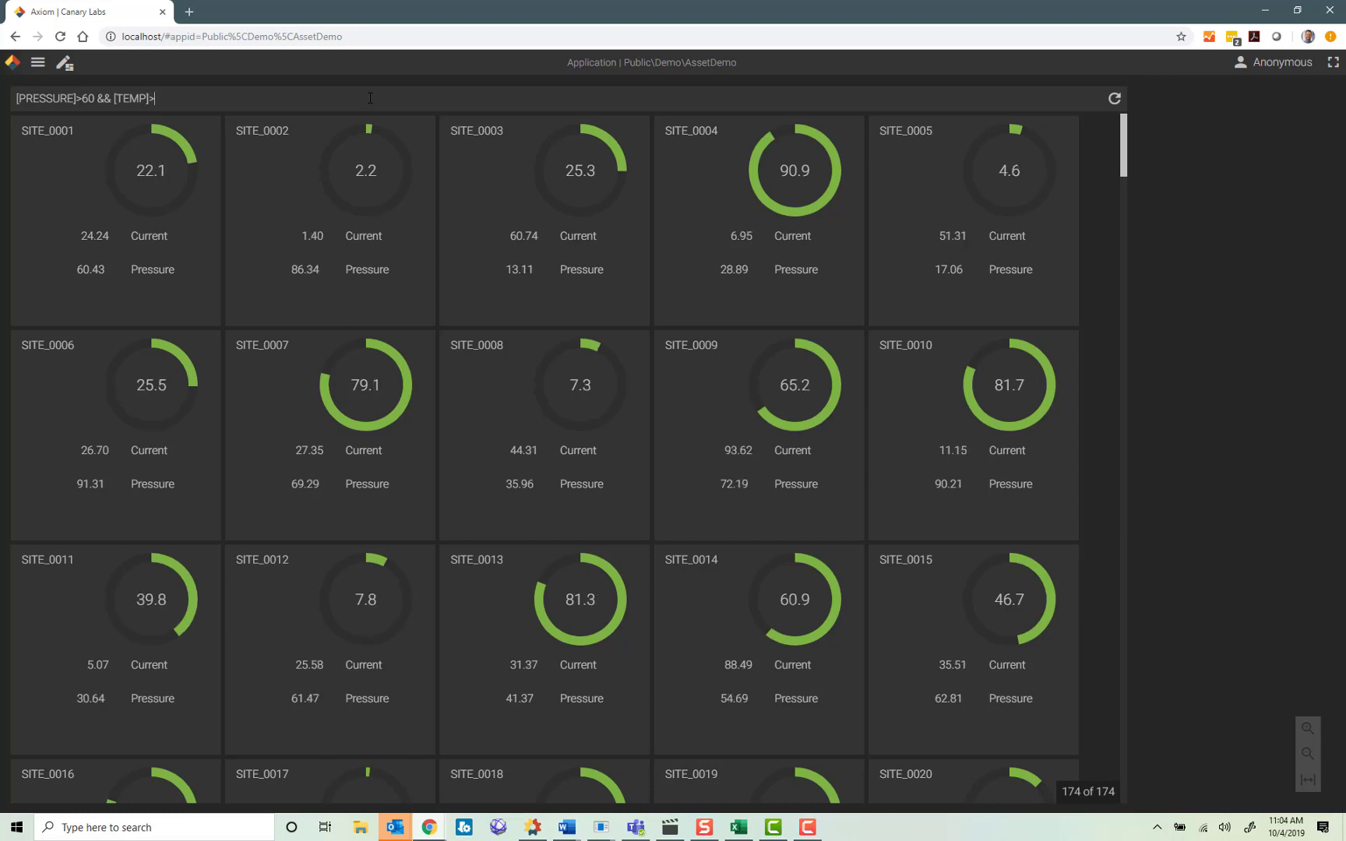
text(55)
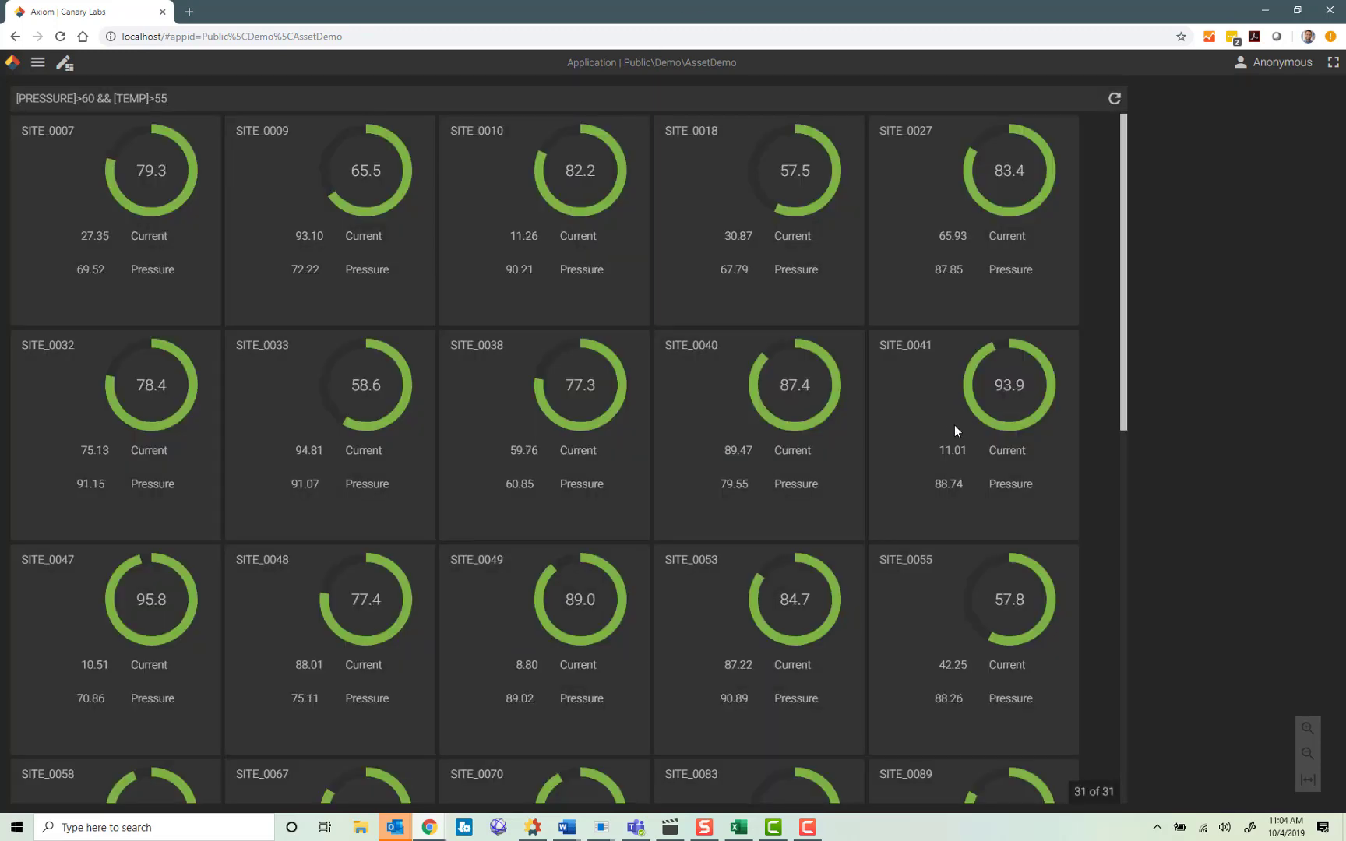
scroll(942, 428, down, 5)
scroll(943, 427, down, 5)
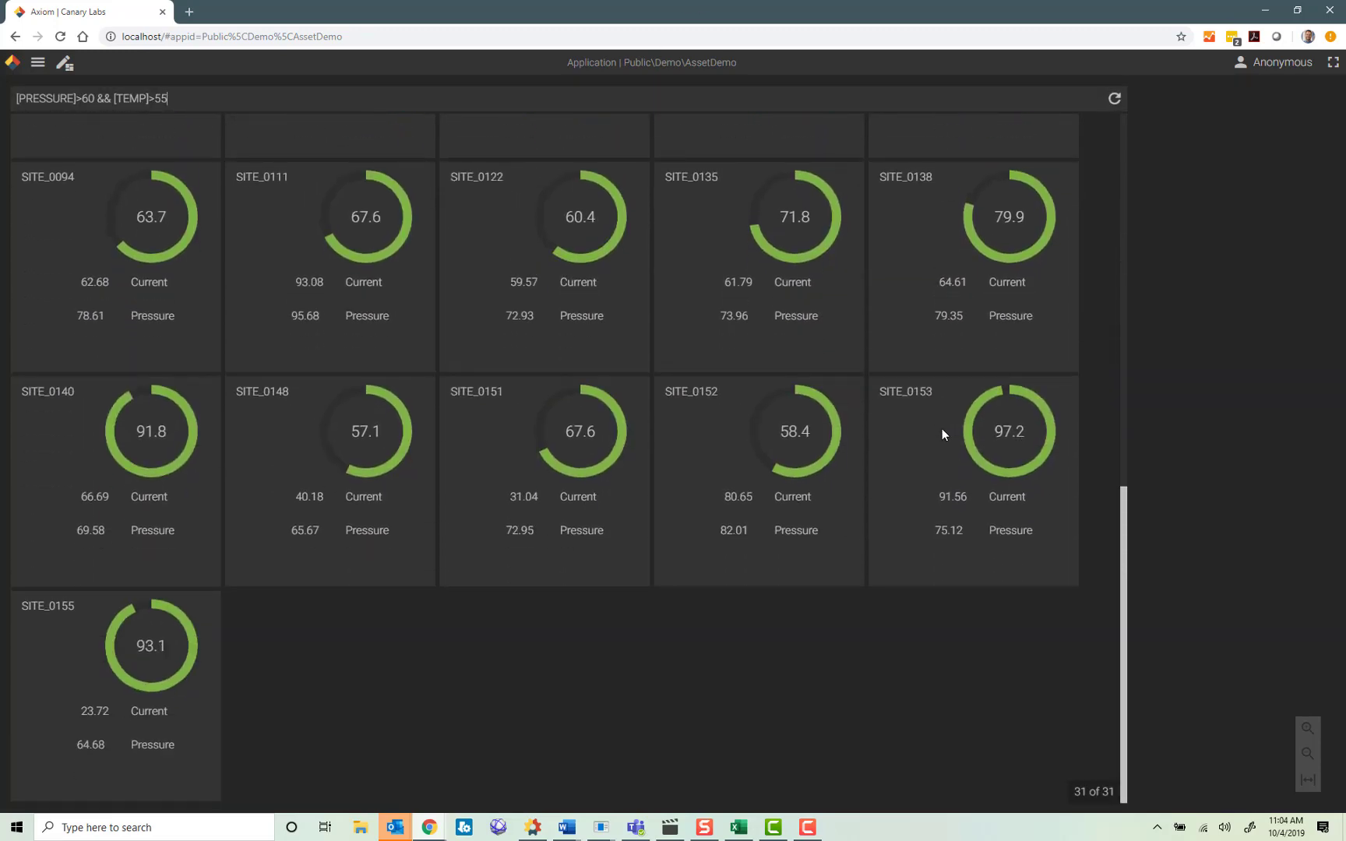
scroll(941, 429, up, 10)
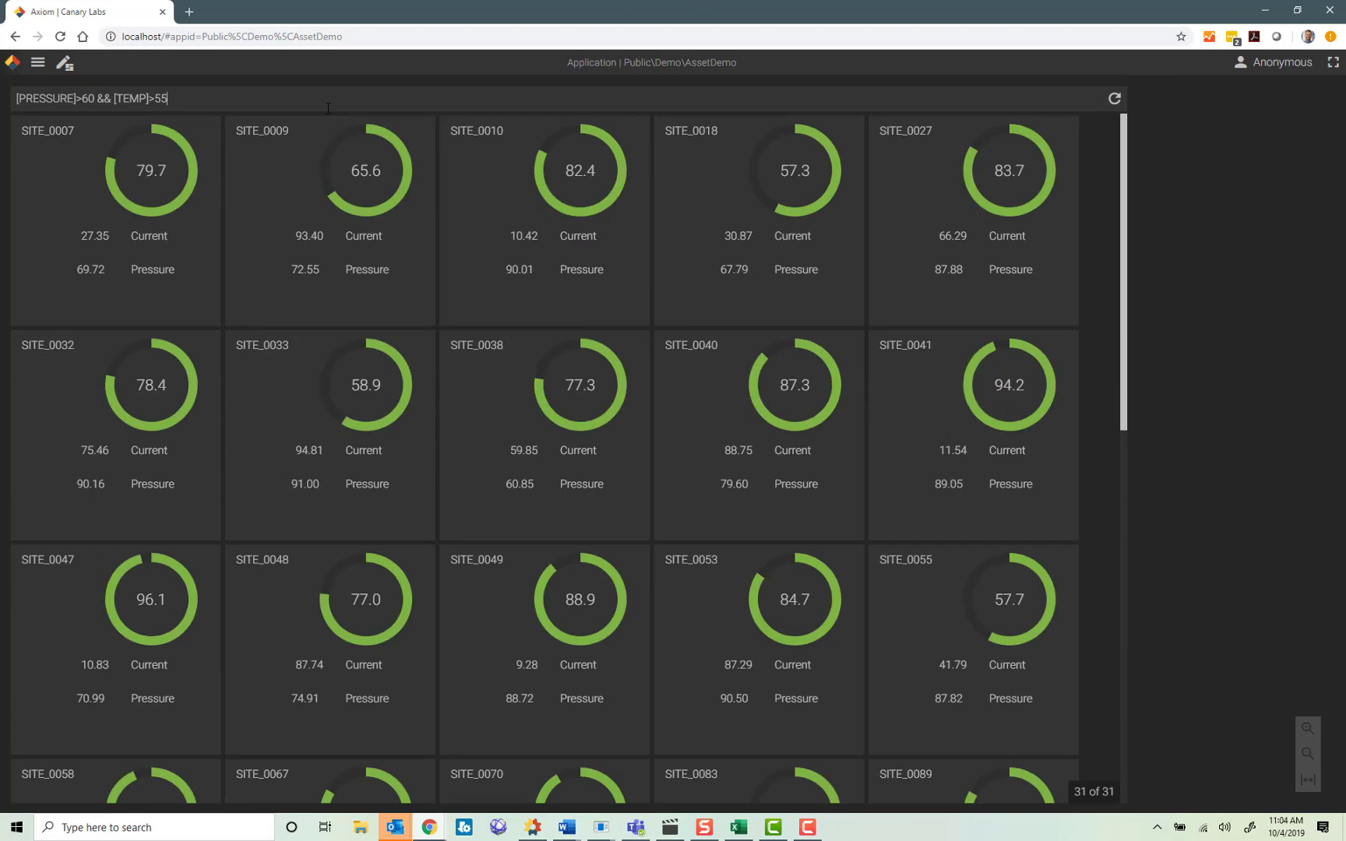
Step: Append sortby [TEMP] to the site filter and apply it
text(sort)
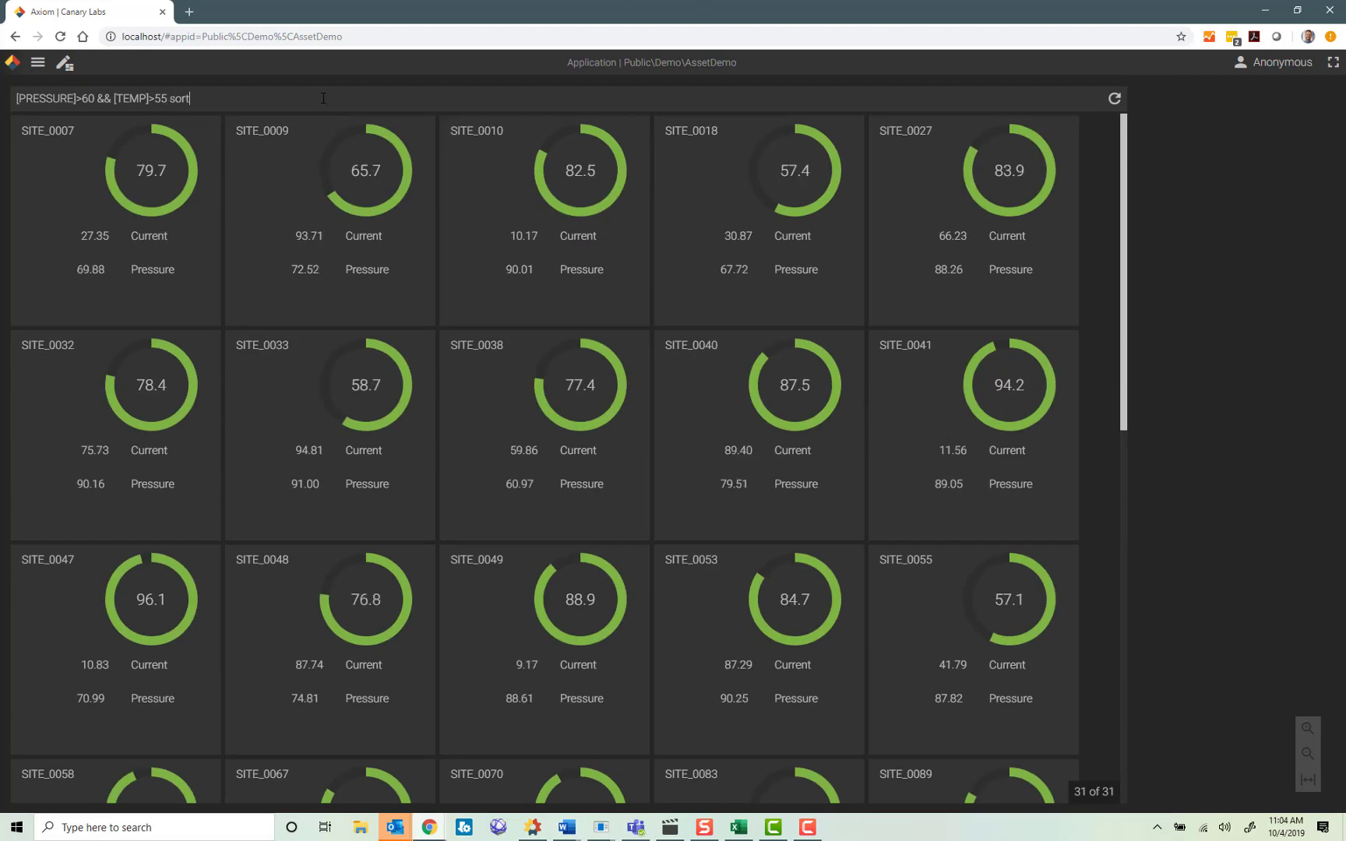
text(by [TEMP)
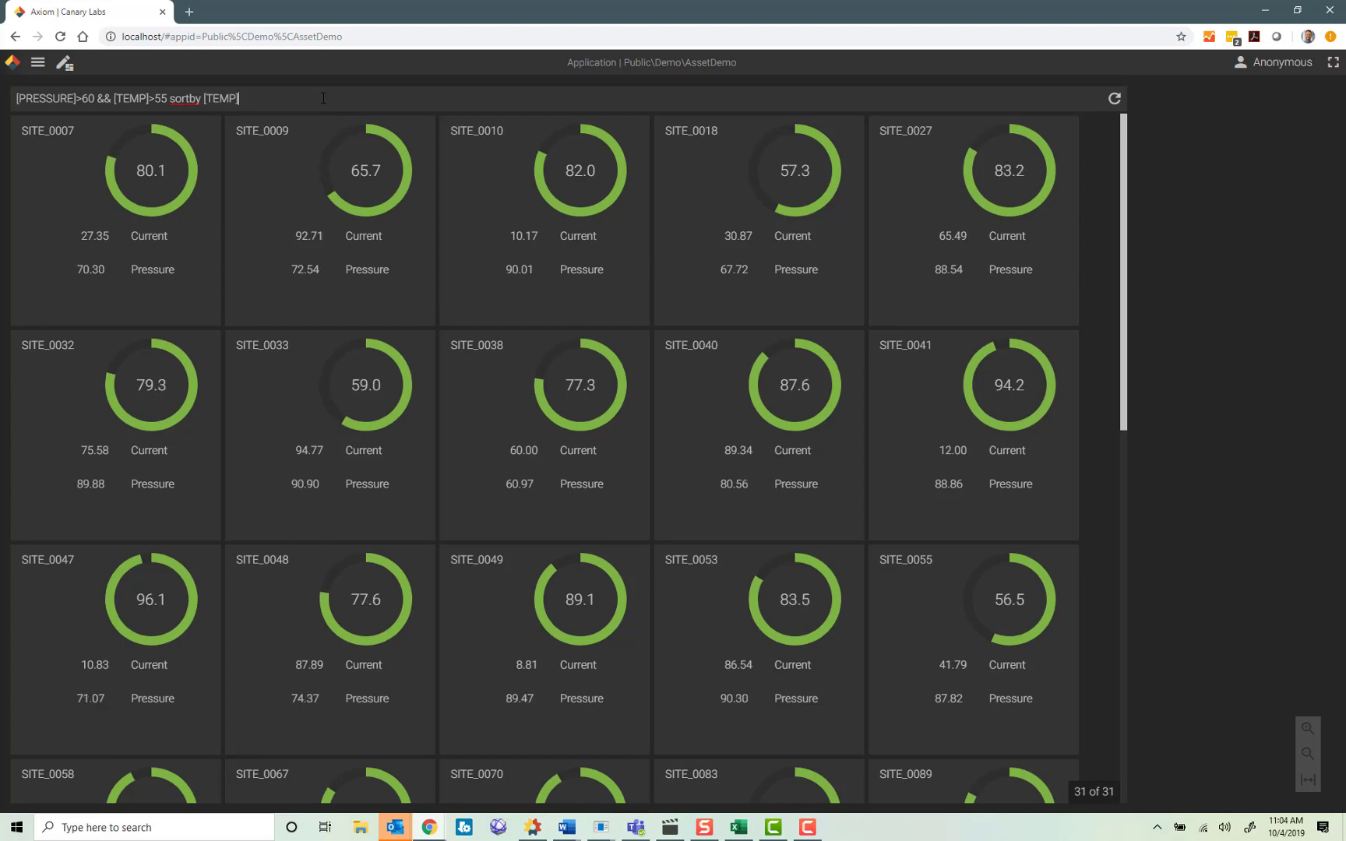
key(Return)
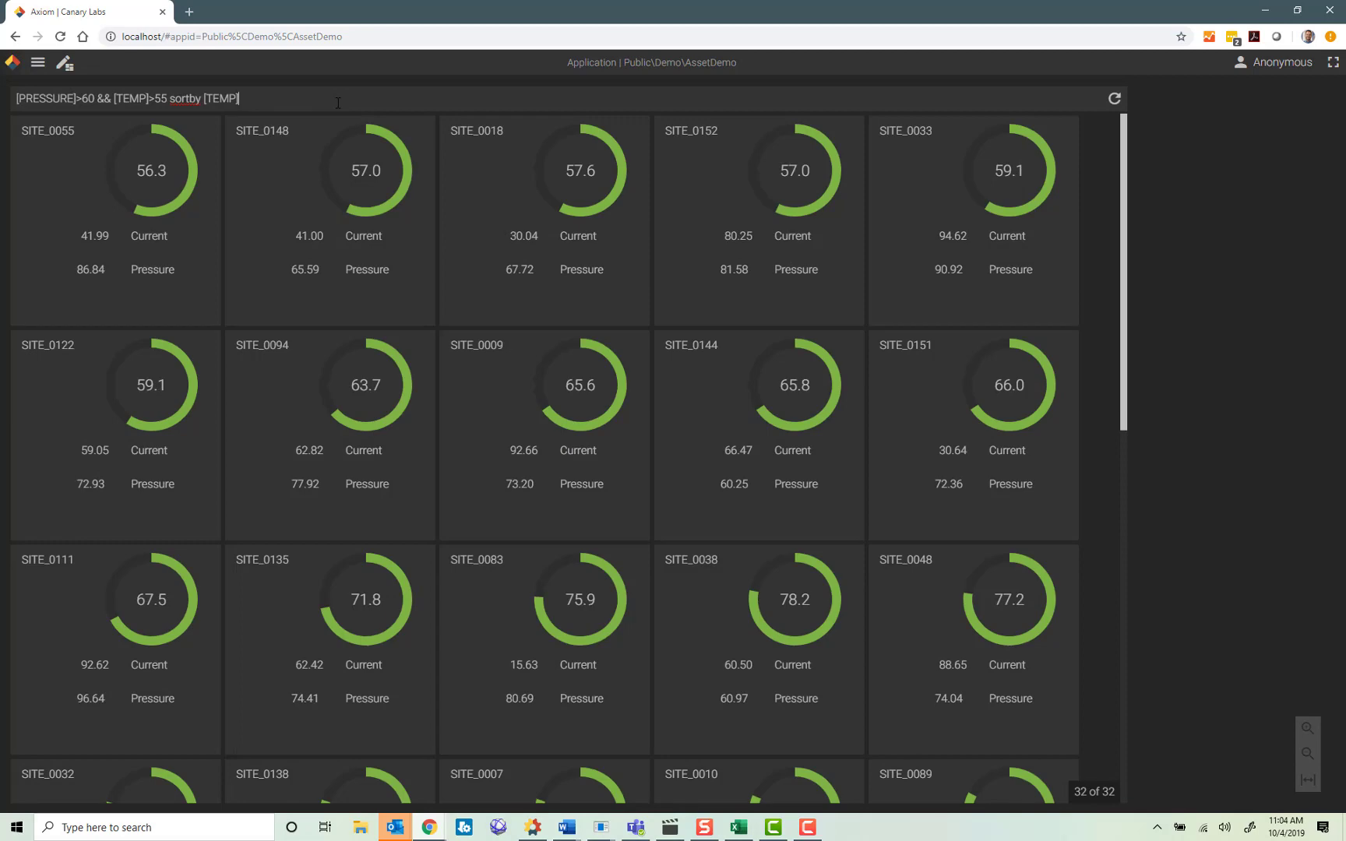
Step: Change the [TEMP] threshold in the site filter to 75 and apply it
click(161, 98)
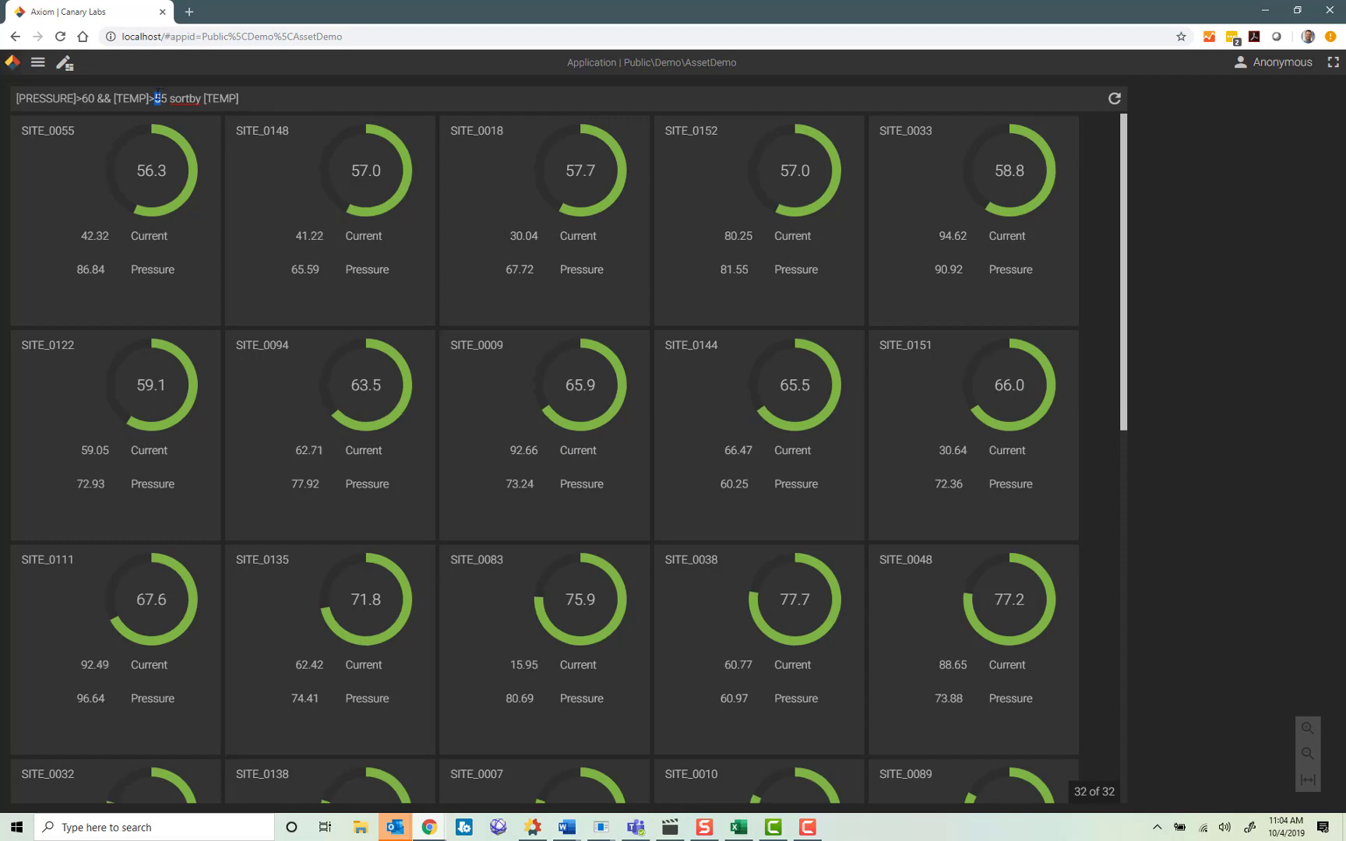
key(BackSpace)
text(7)
key(Return)
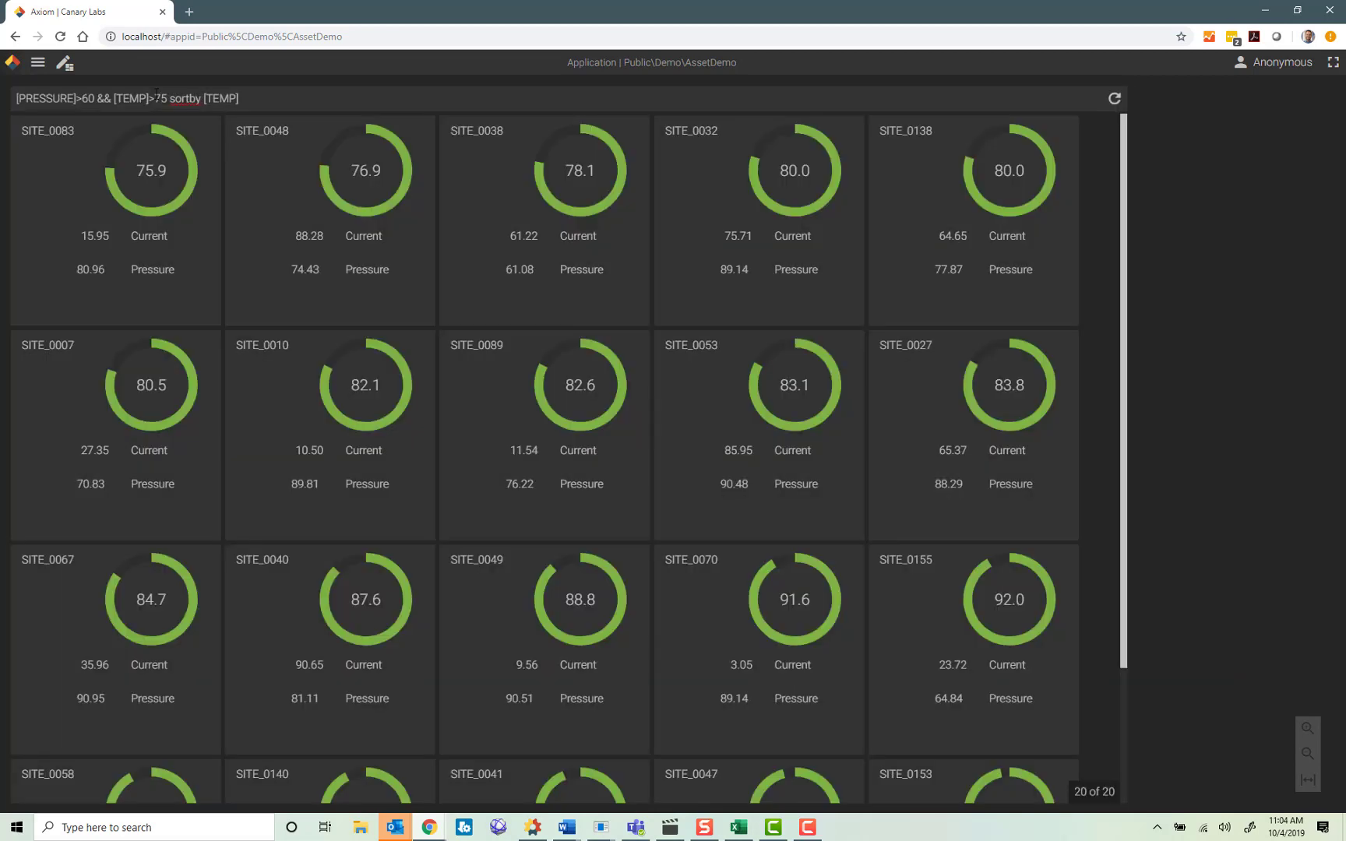